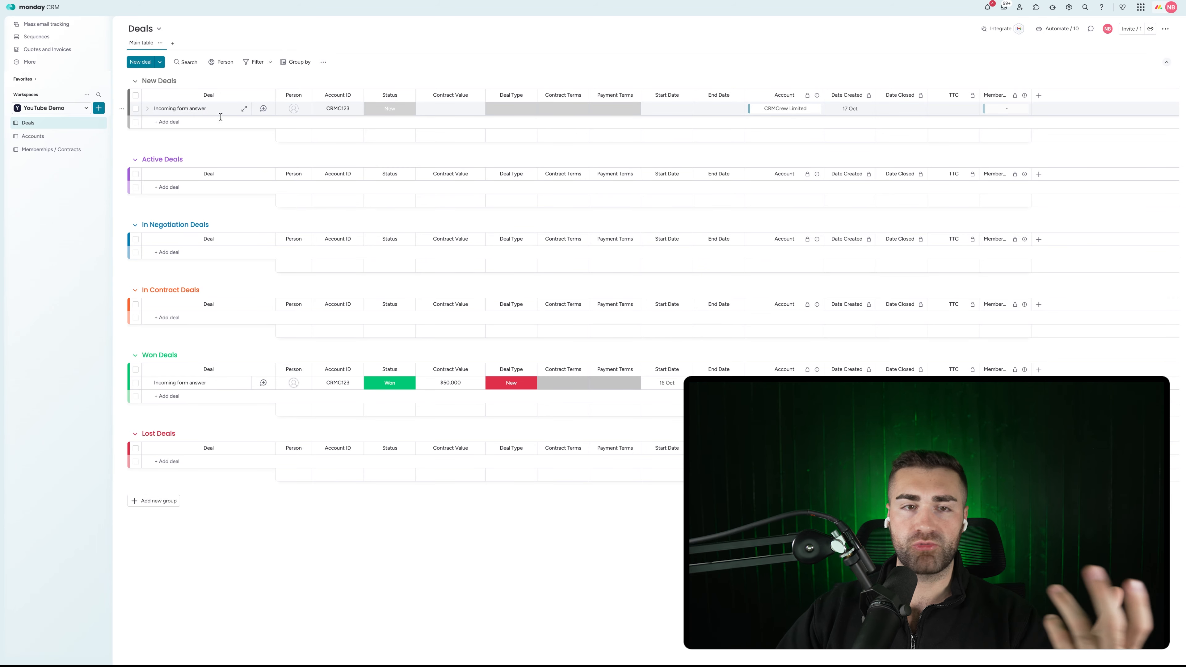
- Open the Incoming form answer deal in New Deals and review its Overview, Updates, Files, Activity Log and addable item views
click(263, 108)
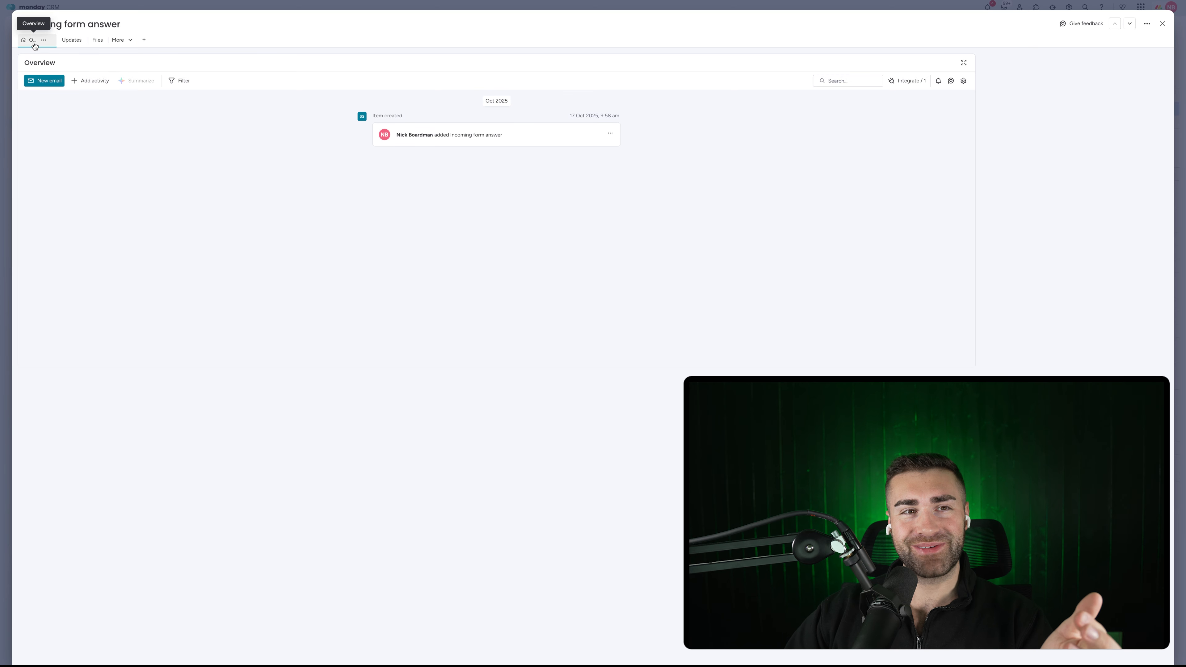
click(67, 42)
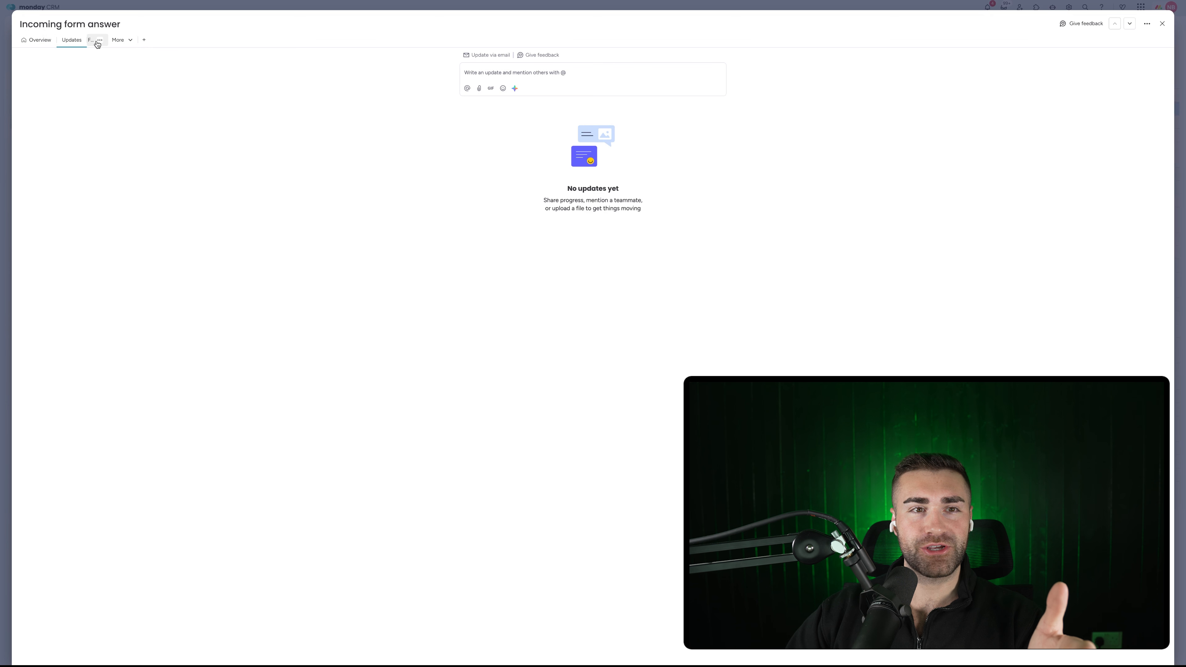
click(97, 41)
click(93, 40)
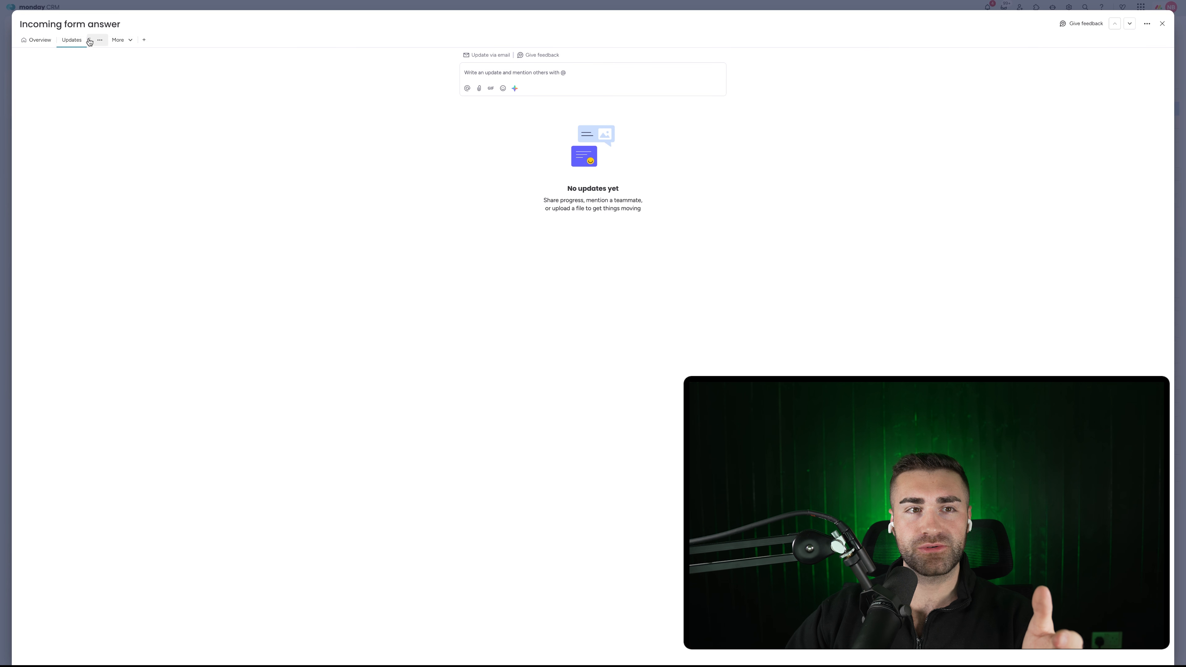
click(71, 40)
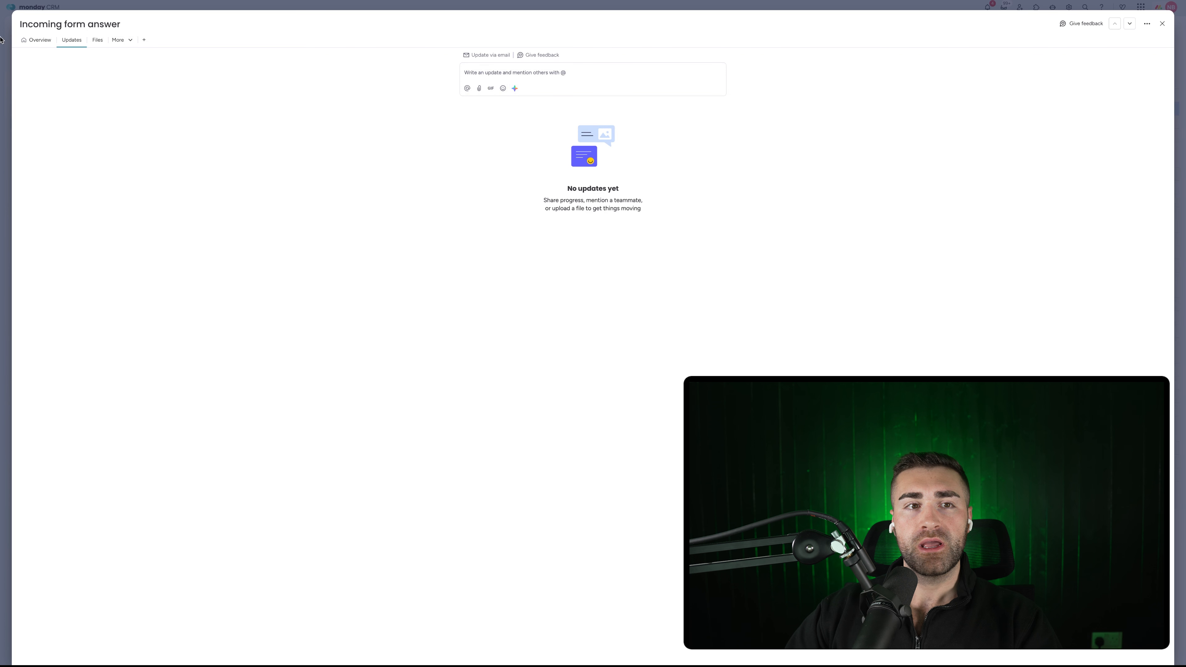
click(93, 41)
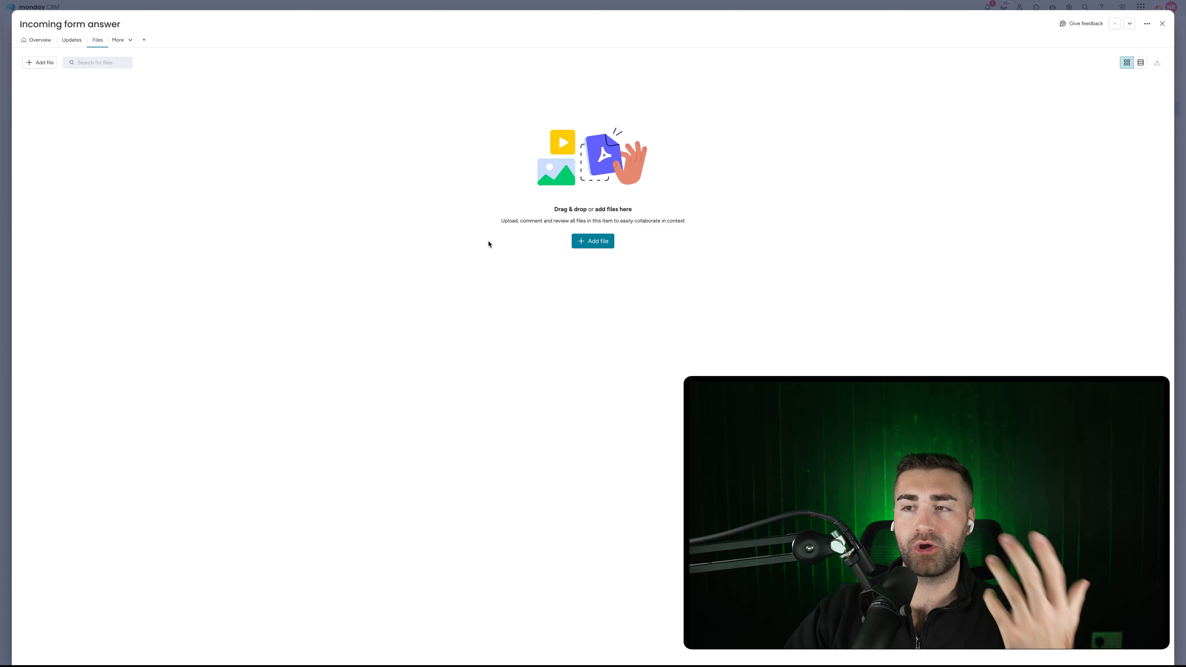
click(114, 39)
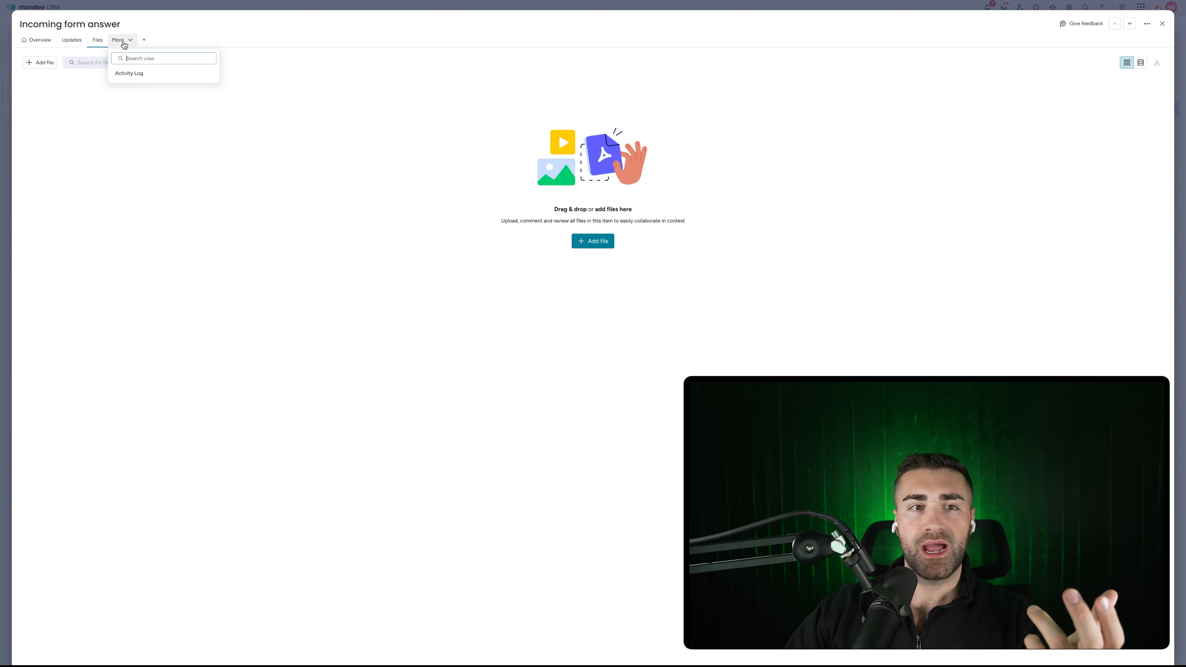
click(135, 80)
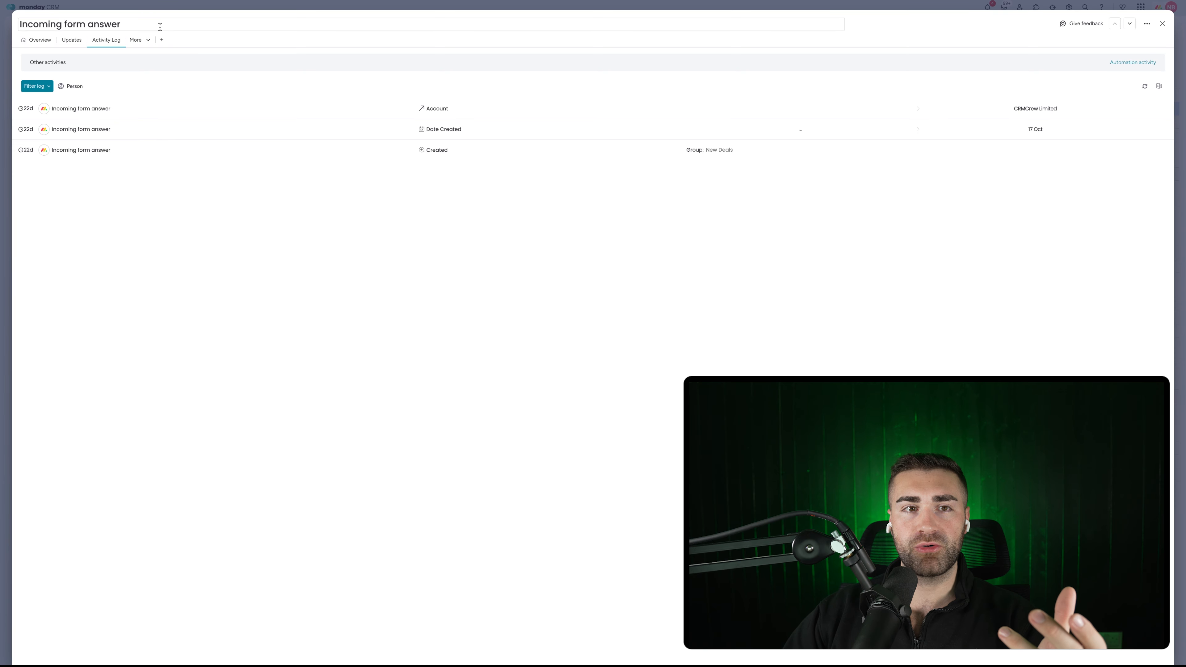
click(161, 40)
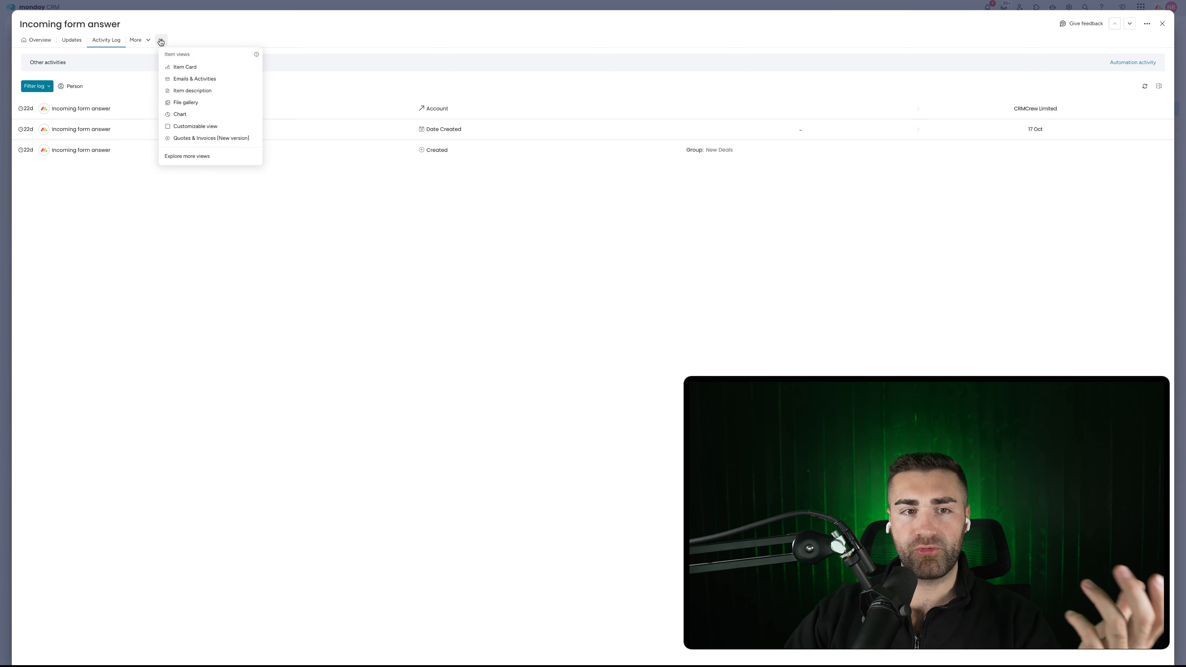
click(173, 232)
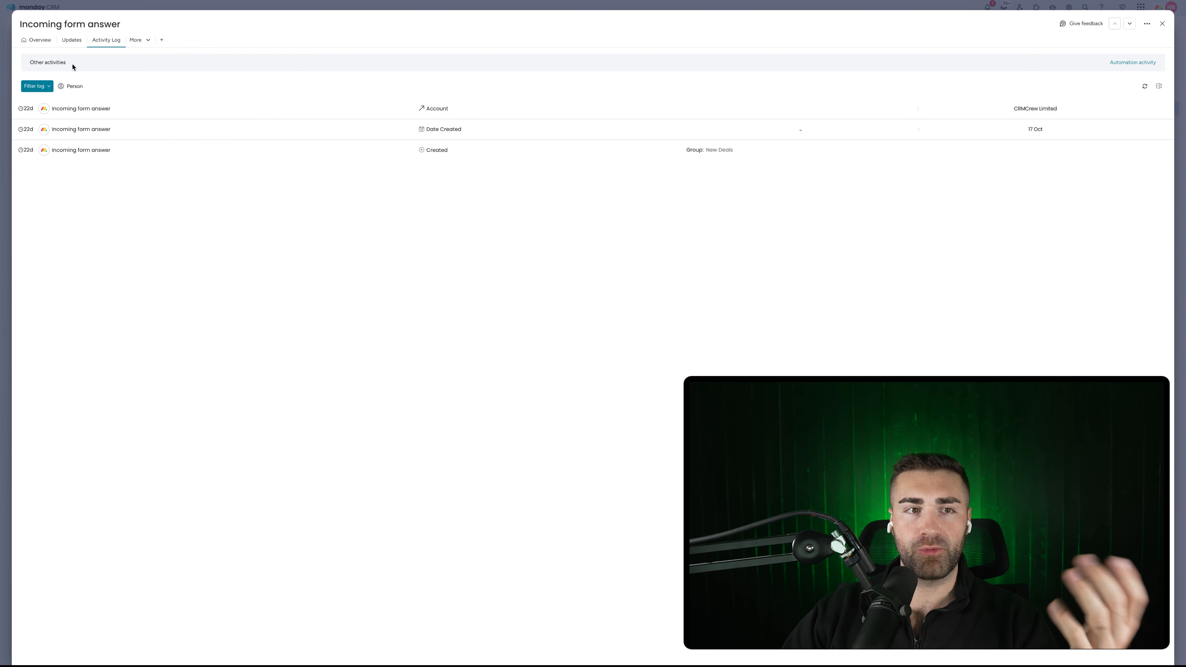
click(31, 41)
click(143, 41)
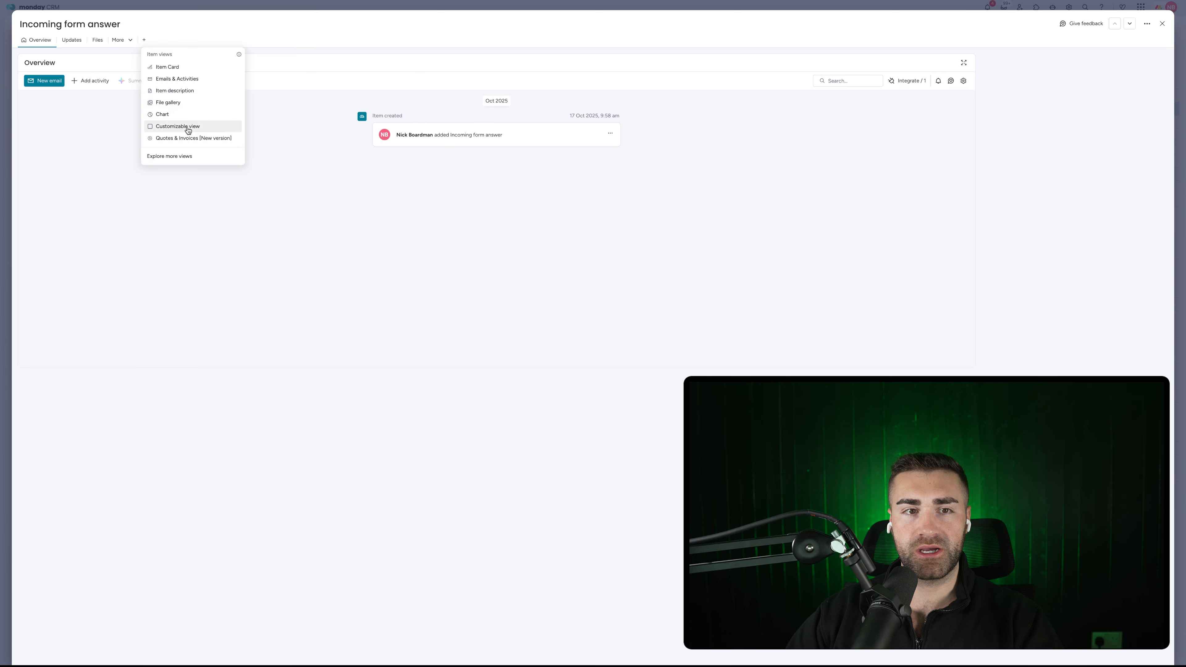
click(140, 191)
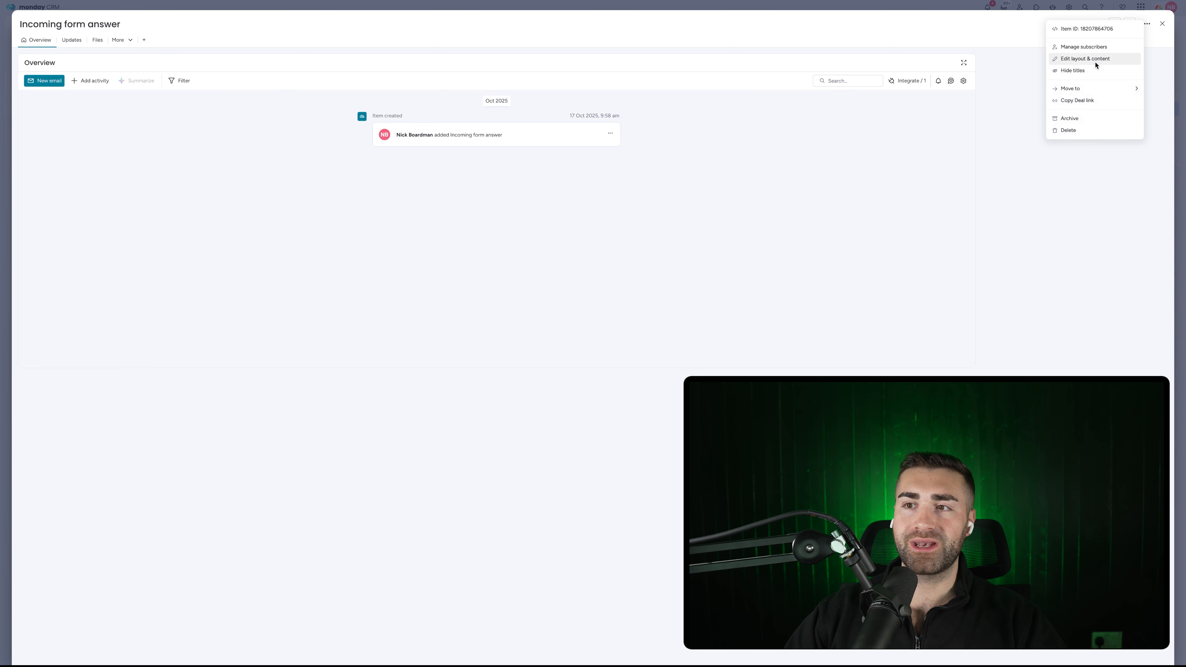
- Edit the deal's Overview layout, adding a Deal Stages widget and placing it above the Overview widget
click(1095, 59)
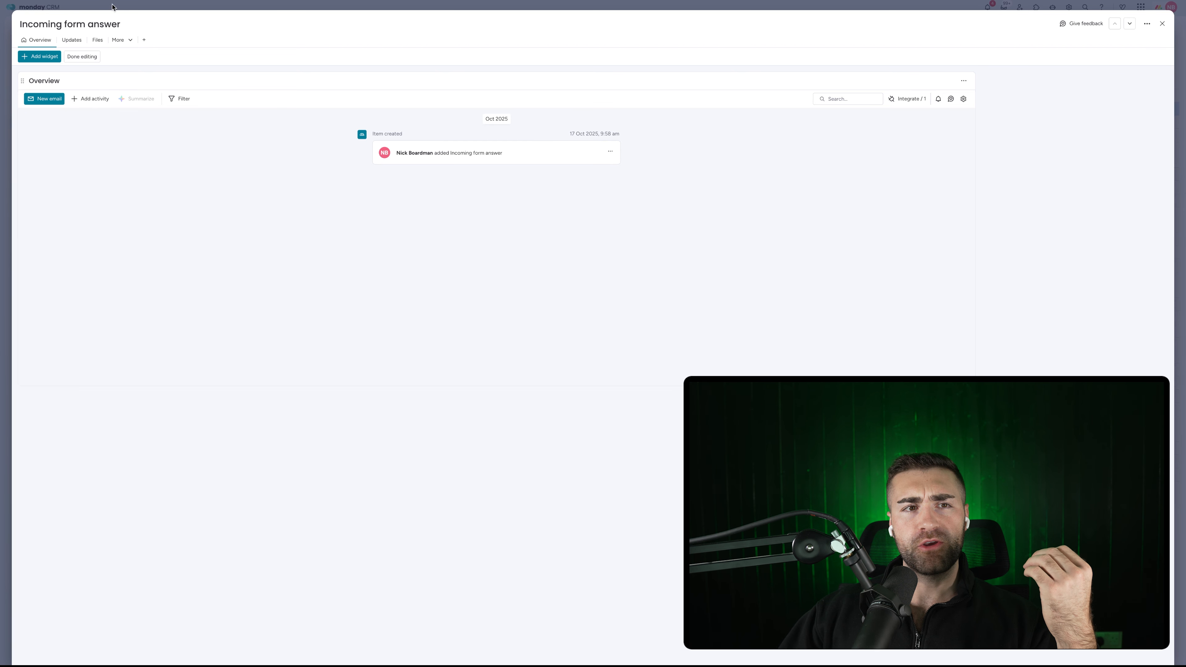
click(49, 58)
click(78, 87)
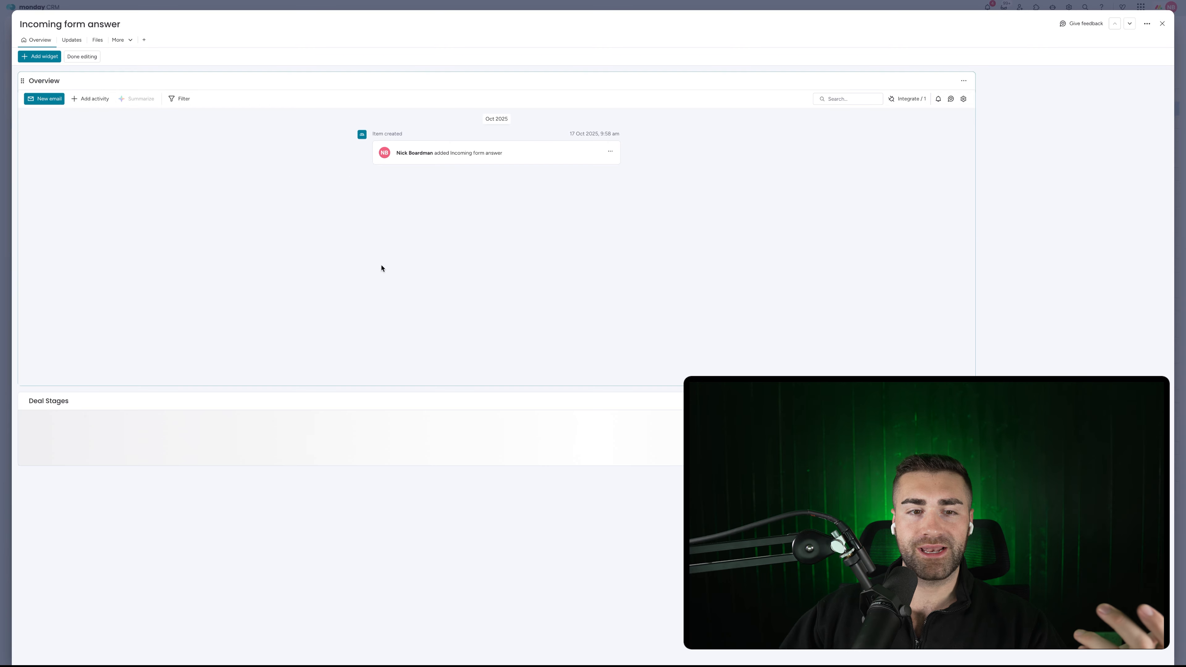
drag(26, 403, 43, 116)
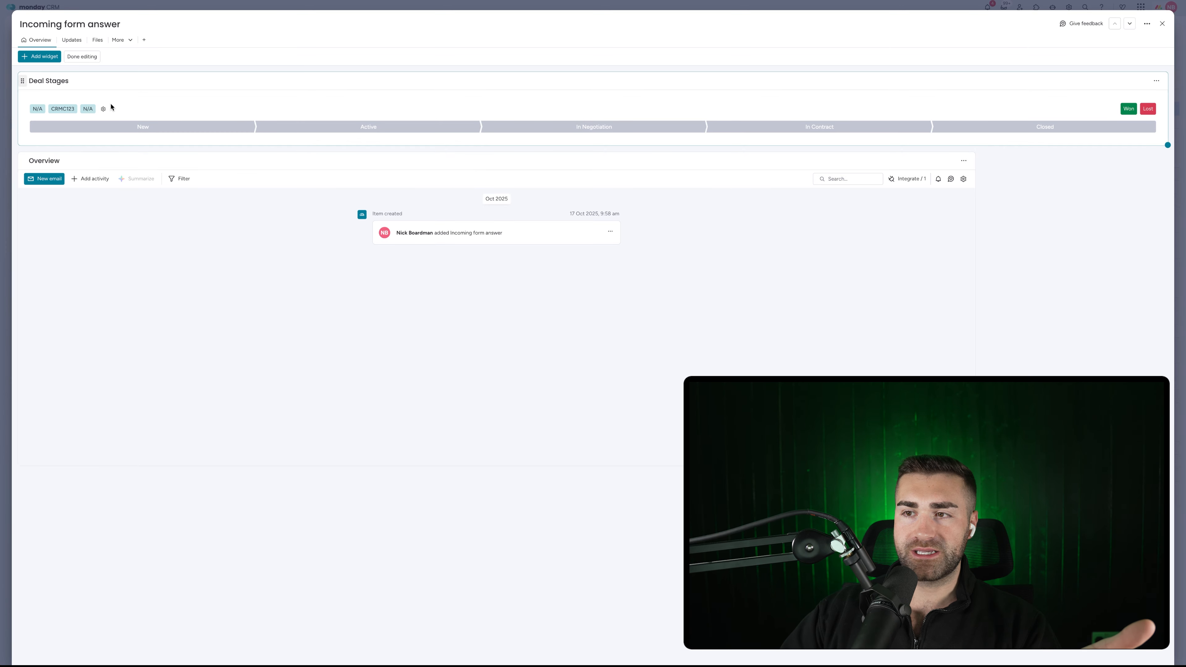
- Examine the Deal Stages widget's phase settings and its general widget settings
click(104, 109)
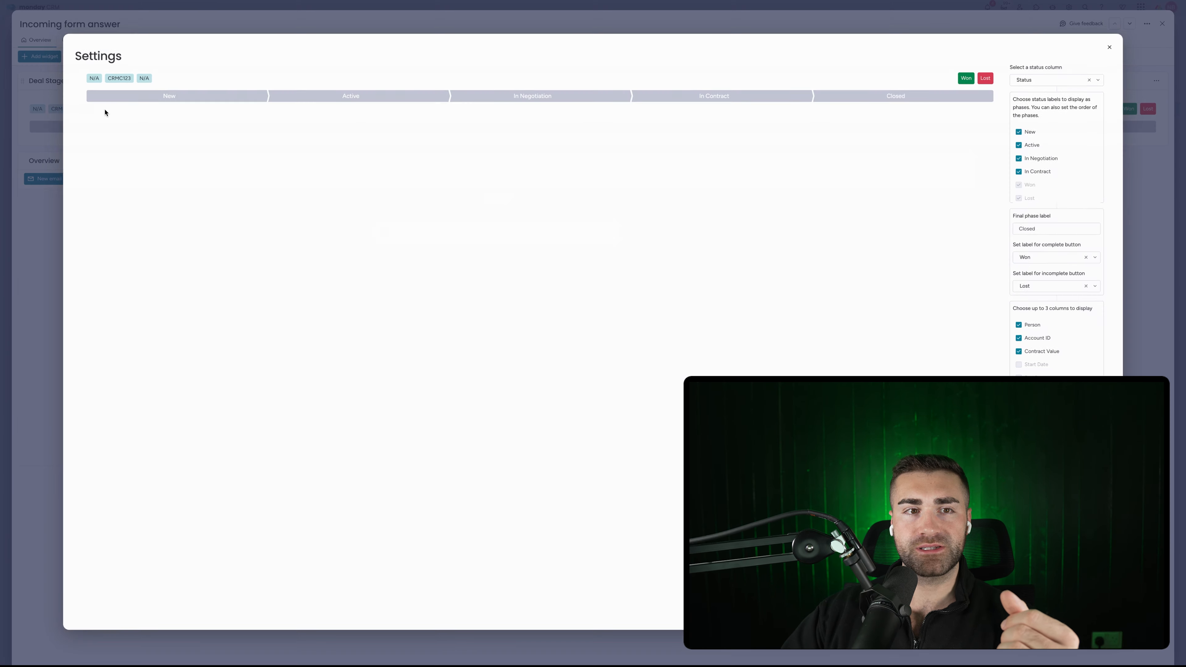
click(1112, 45)
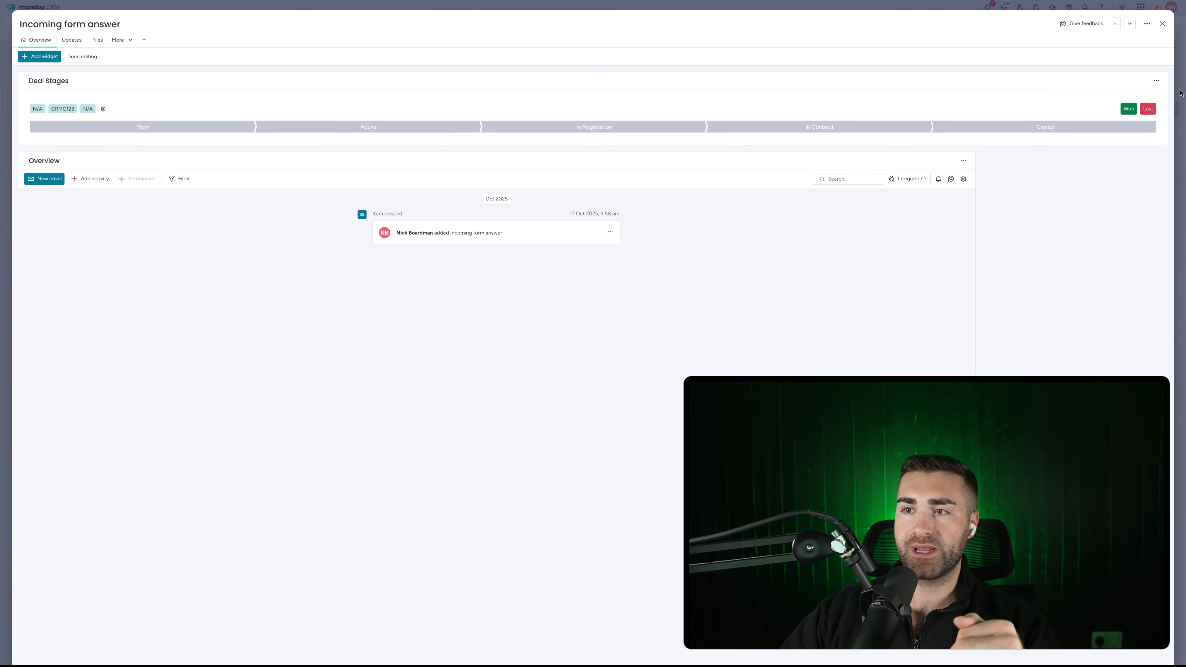
click(1156, 81)
click(1138, 111)
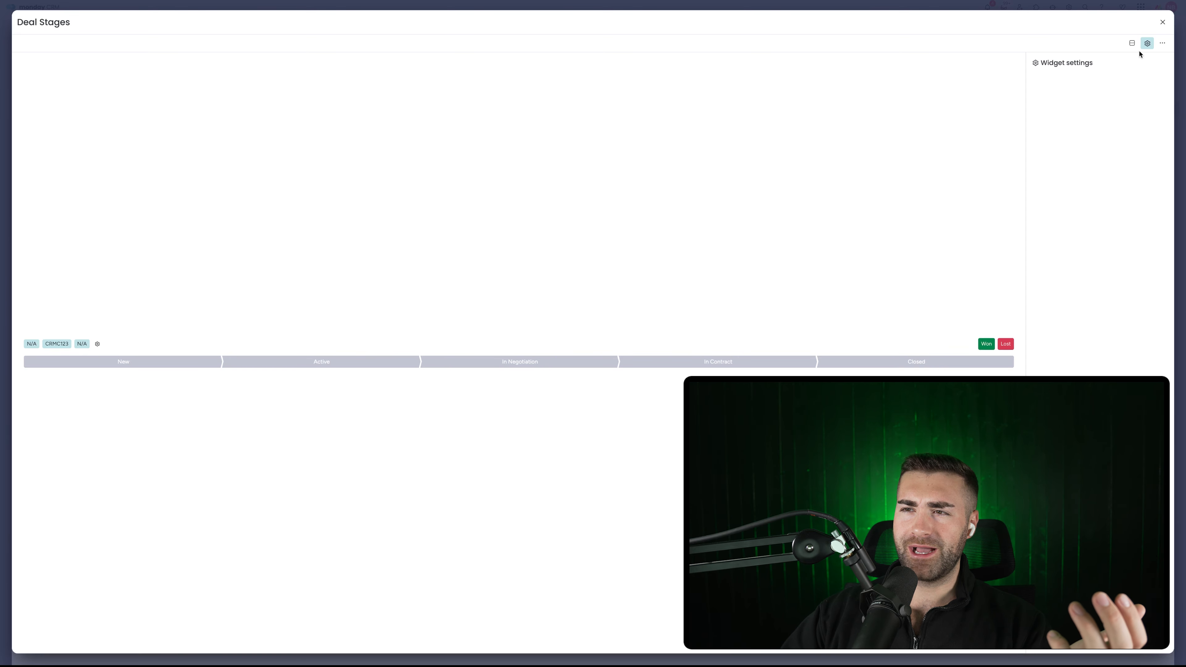
click(1162, 22)
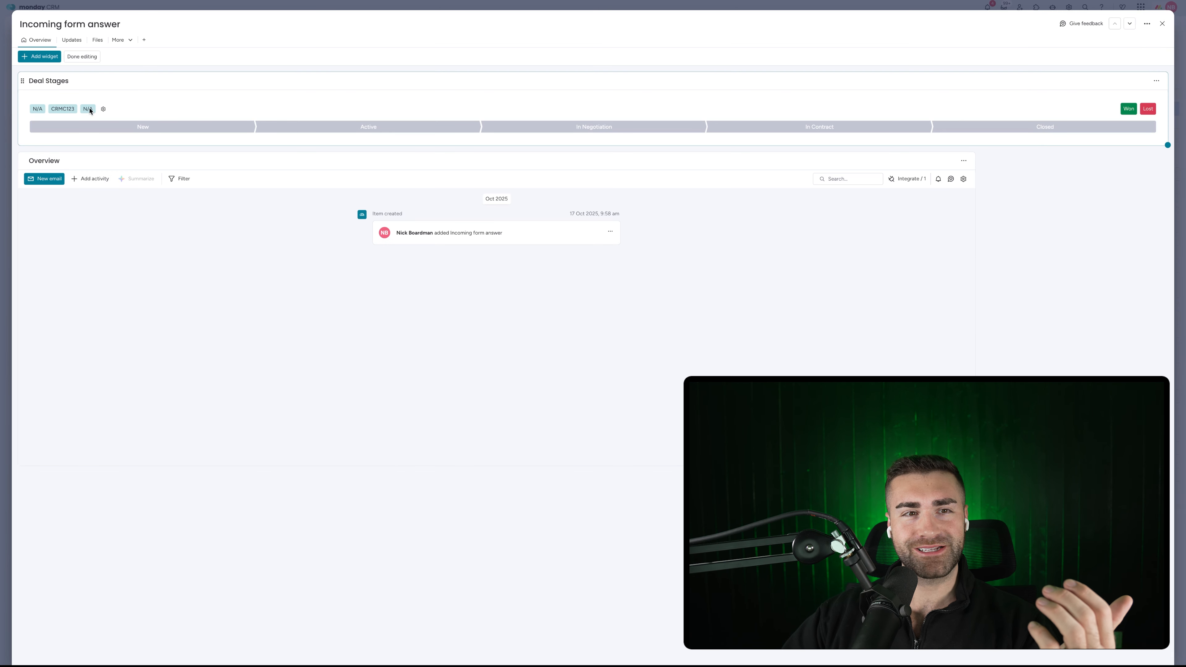
- Open the Deal Stages phase settings and choose Status as the status column
click(104, 110)
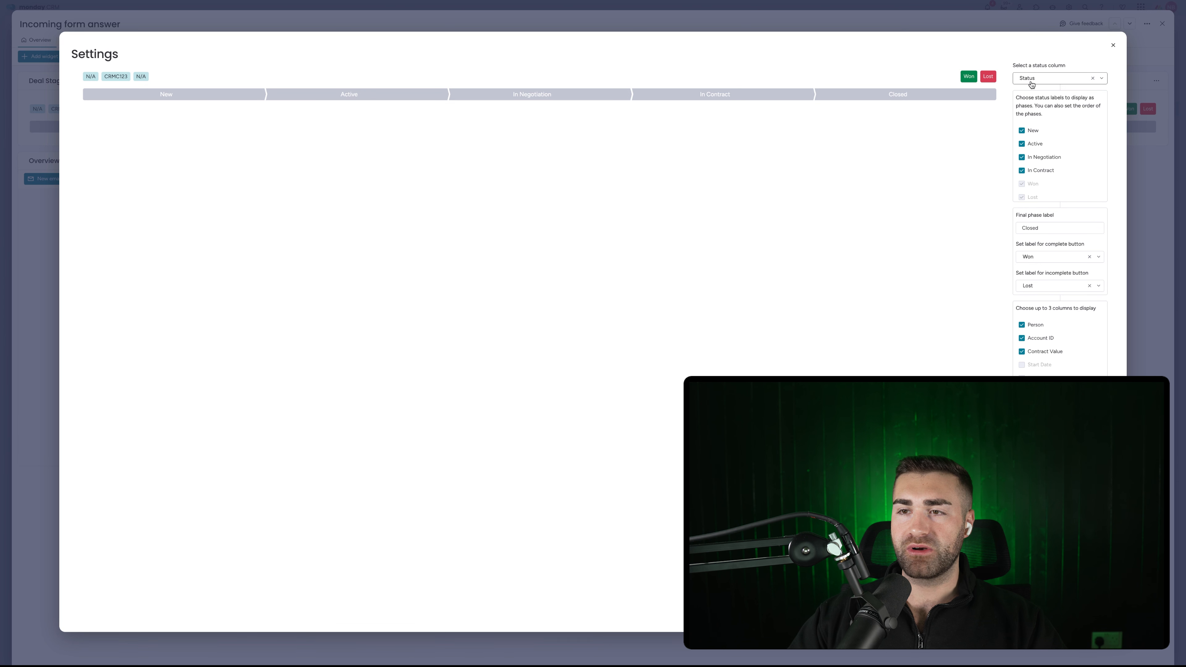
click(1044, 82)
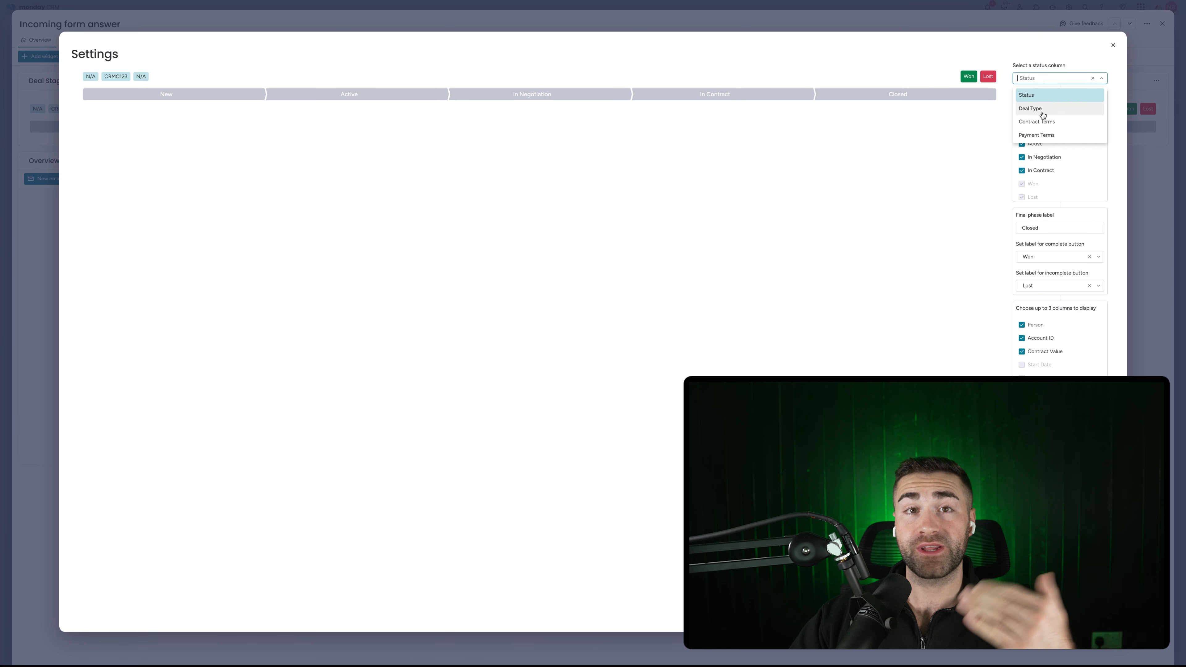
click(1034, 96)
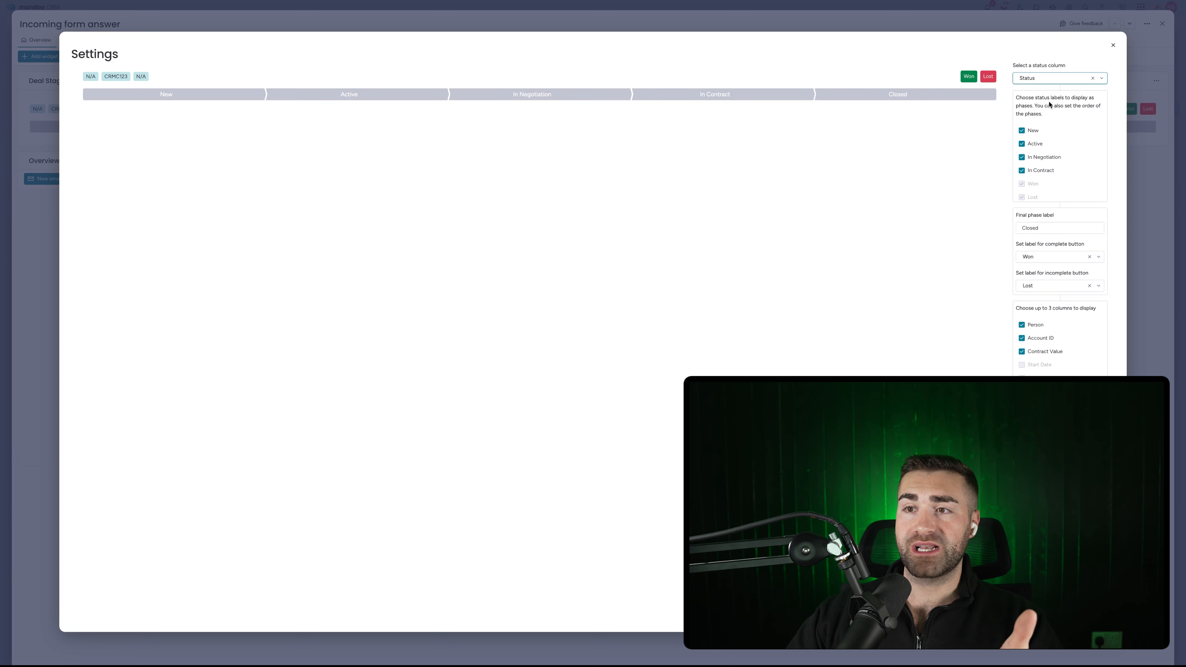
- Try Deal Type as the widget's status column and switch back to Status
click(1046, 81)
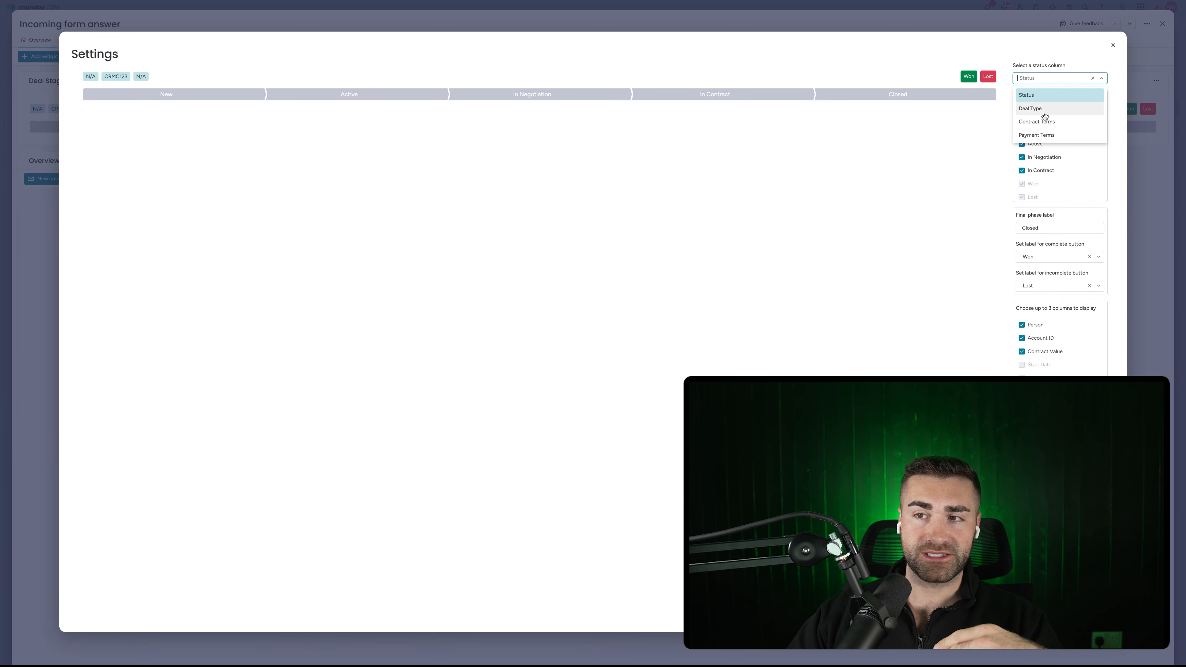
click(1044, 112)
click(1046, 81)
click(1041, 97)
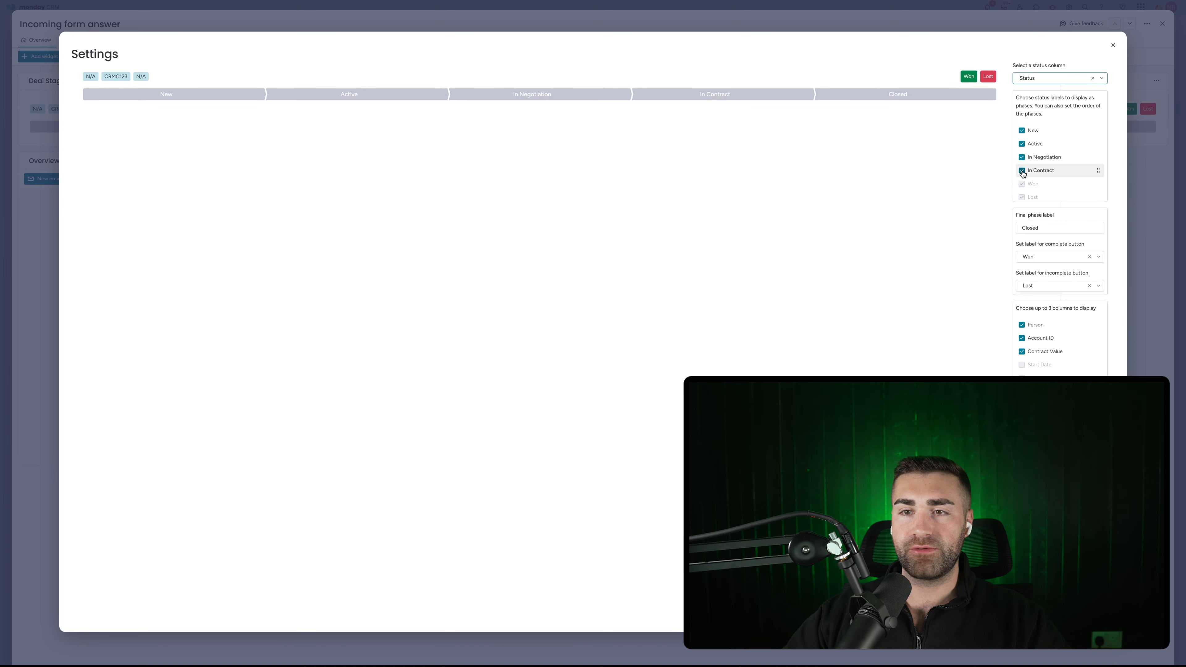
- Move the In Contract phase ahead of In Negotiation in the phase order
mouse_move(1039, 170)
mouse_down()
mouse_move(1058, 149)
mouse_move(1055, 158)
mouse_up()
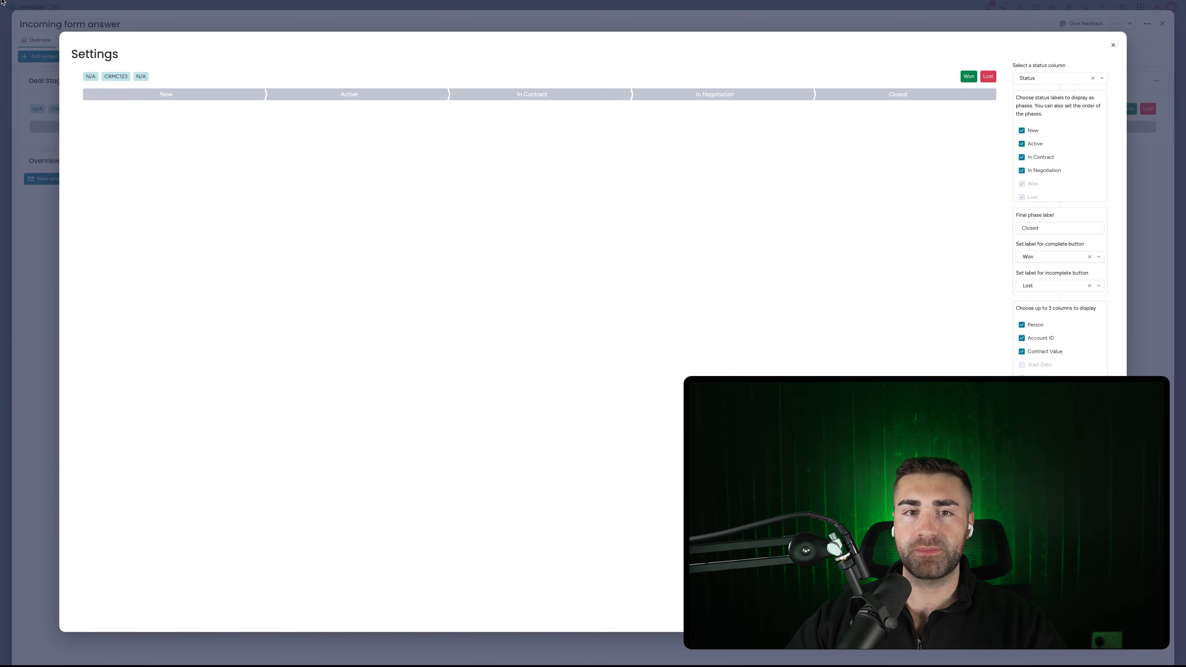
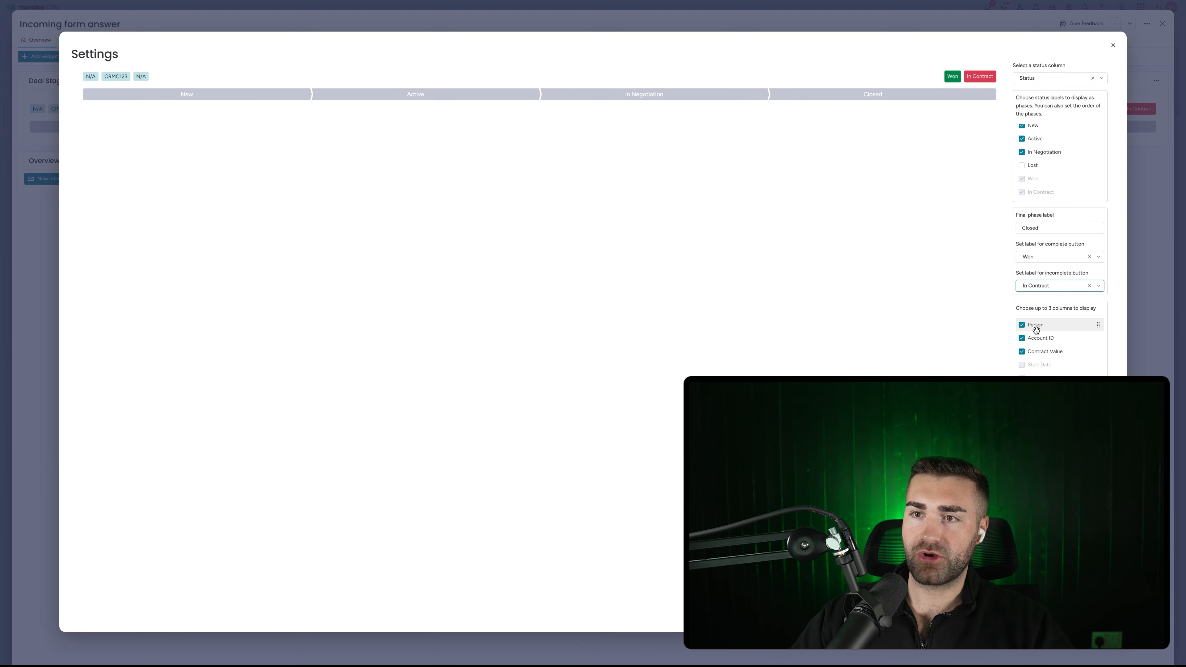
- Set the incomplete button's label to Lost and include In Contract among the displayed phases
click(1046, 286)
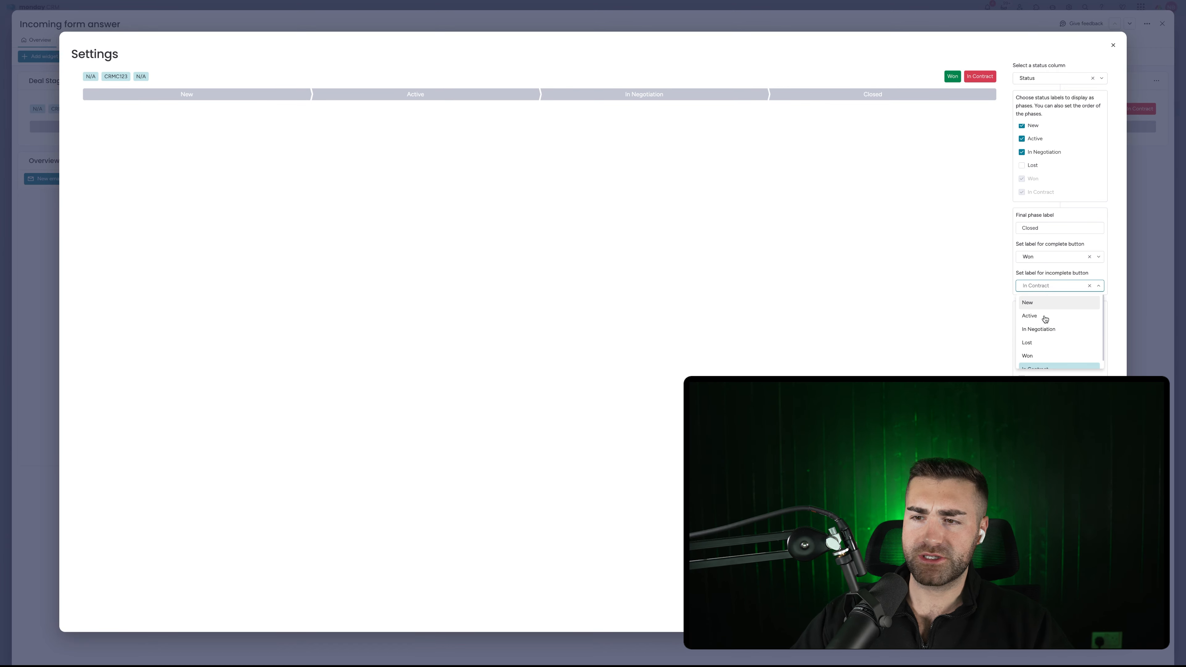
click(1038, 338)
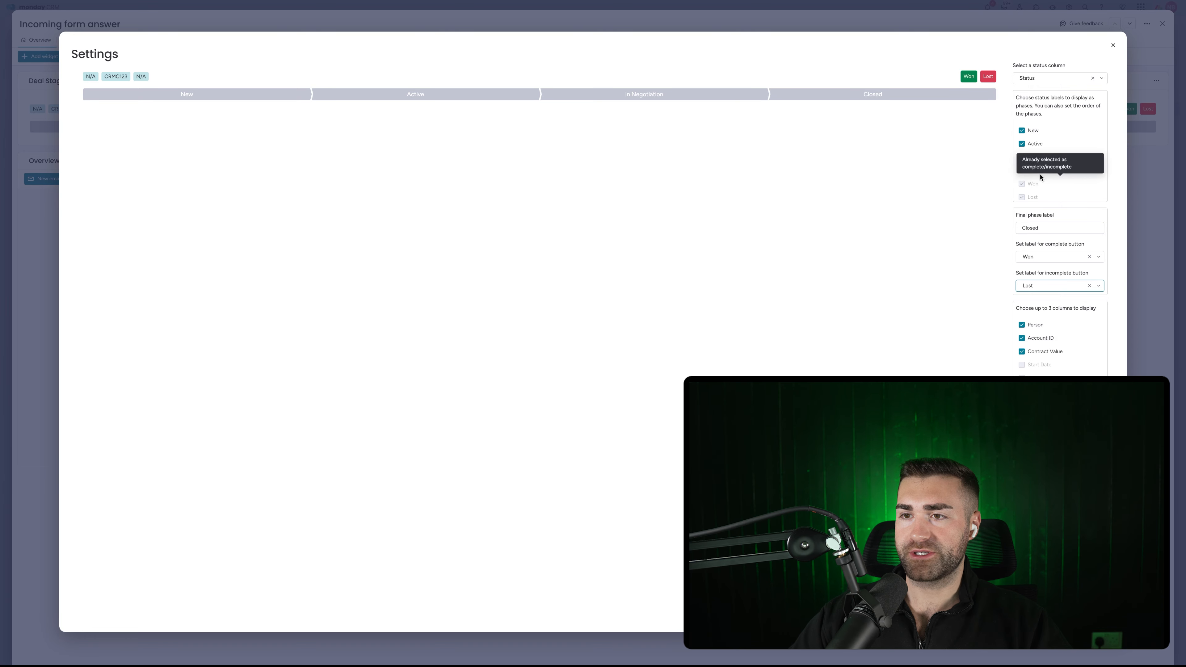
click(1021, 171)
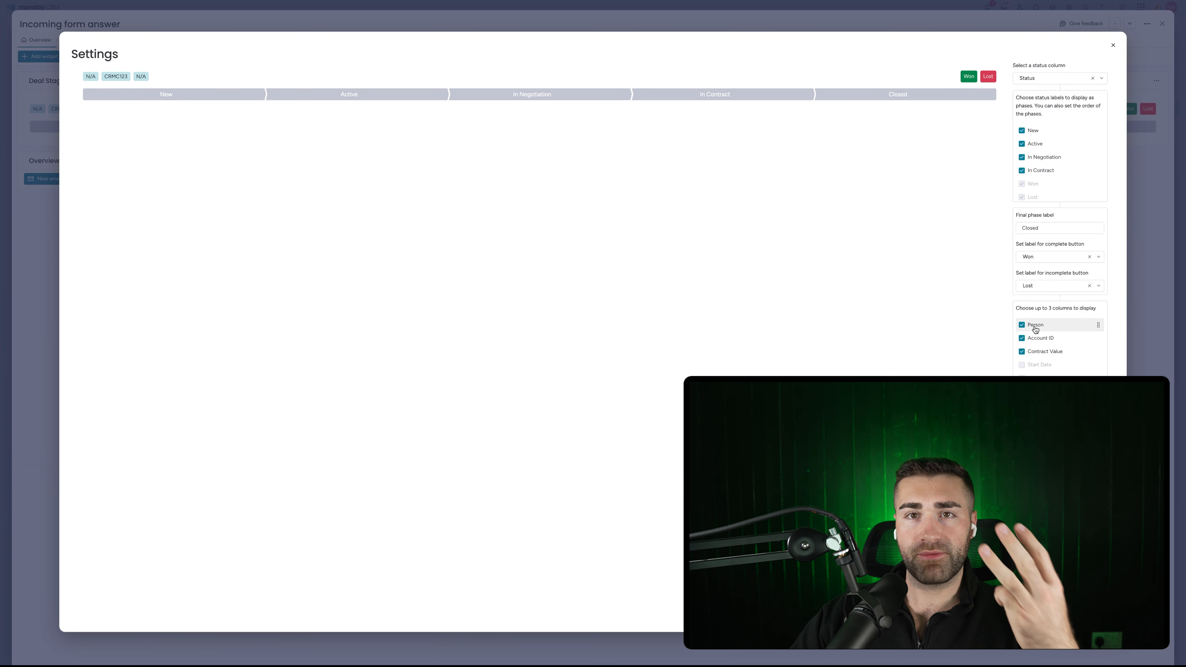
- Remove Account ID from the columns displayed in the Deal Stages widget and close the settings and the deal
click(1021, 337)
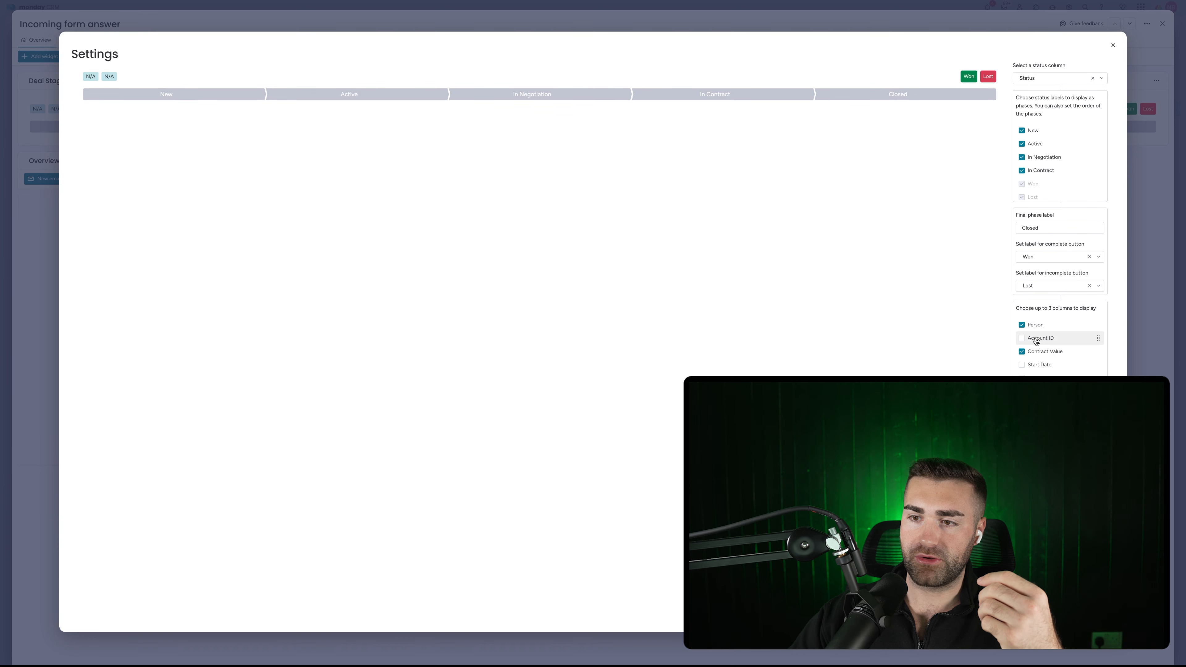
click(1022, 325)
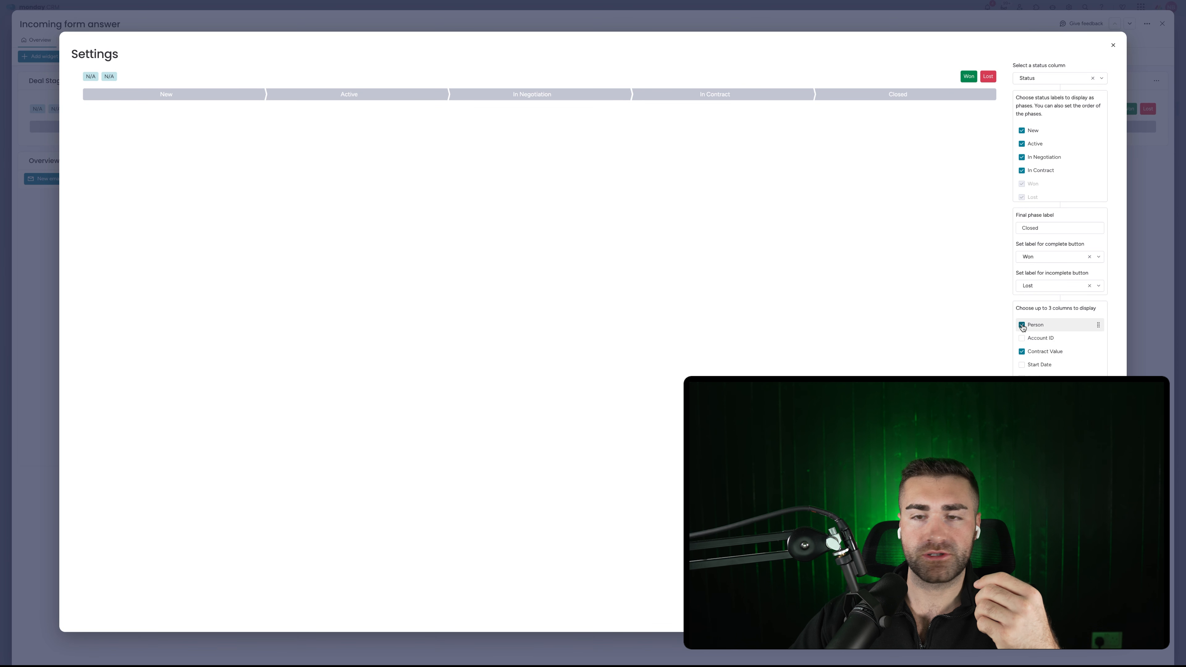
scroll(1023, 348, down, 1)
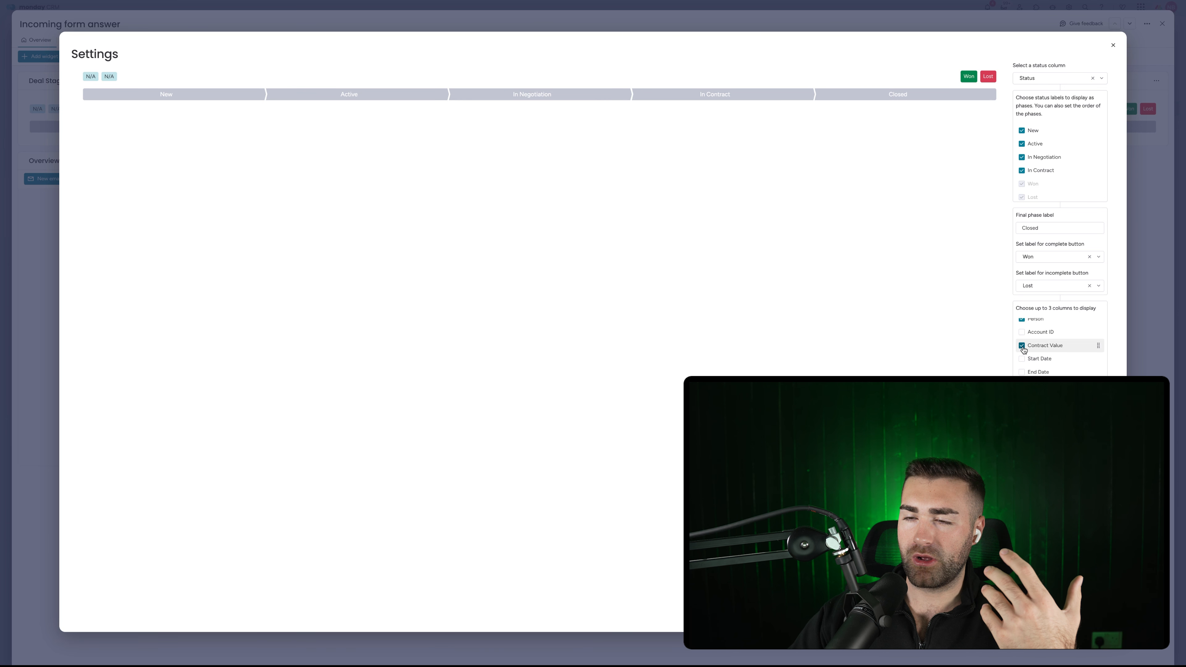
scroll(1023, 349, down, 1)
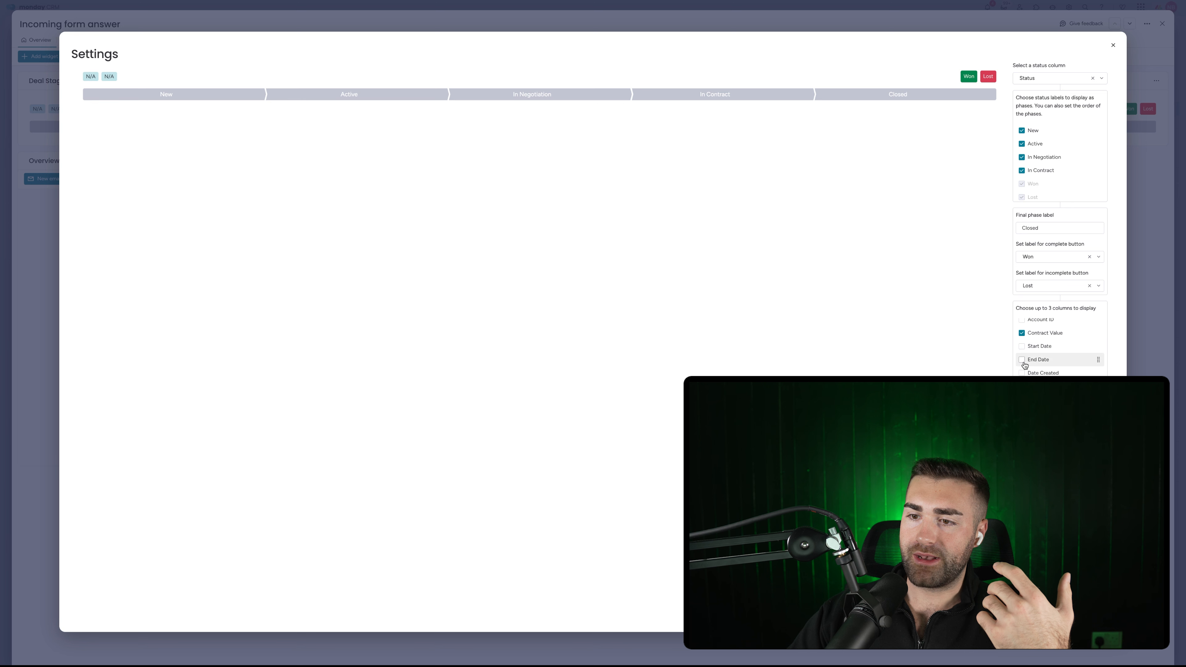
scroll(1058, 347, up, 2)
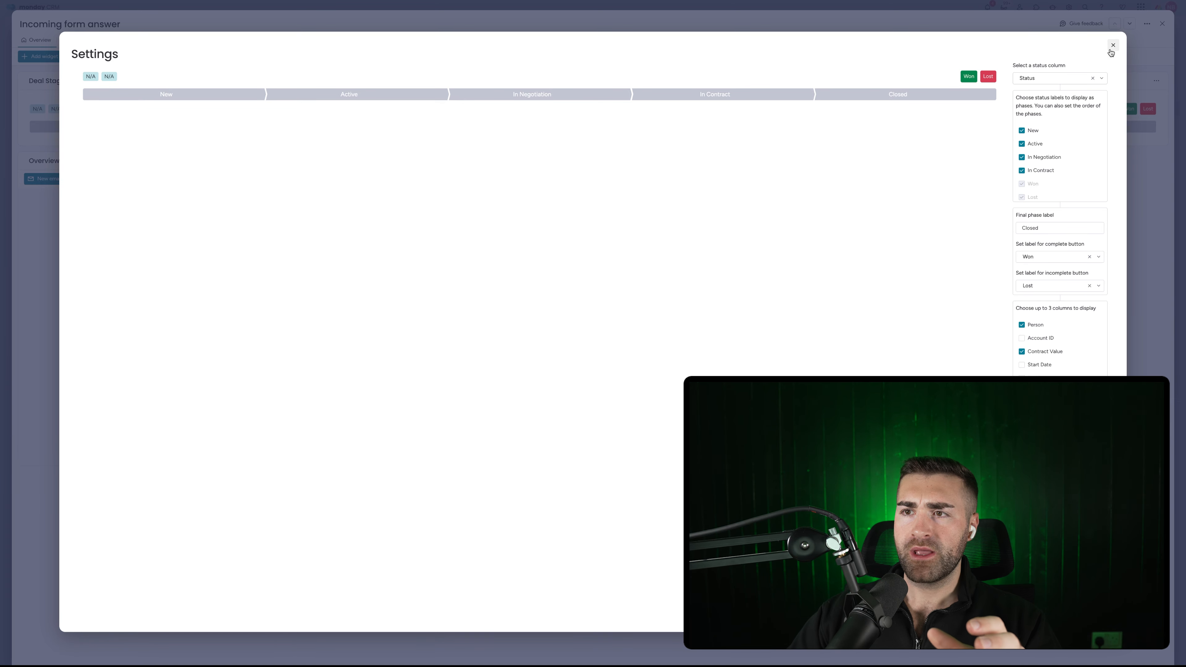
click(1113, 45)
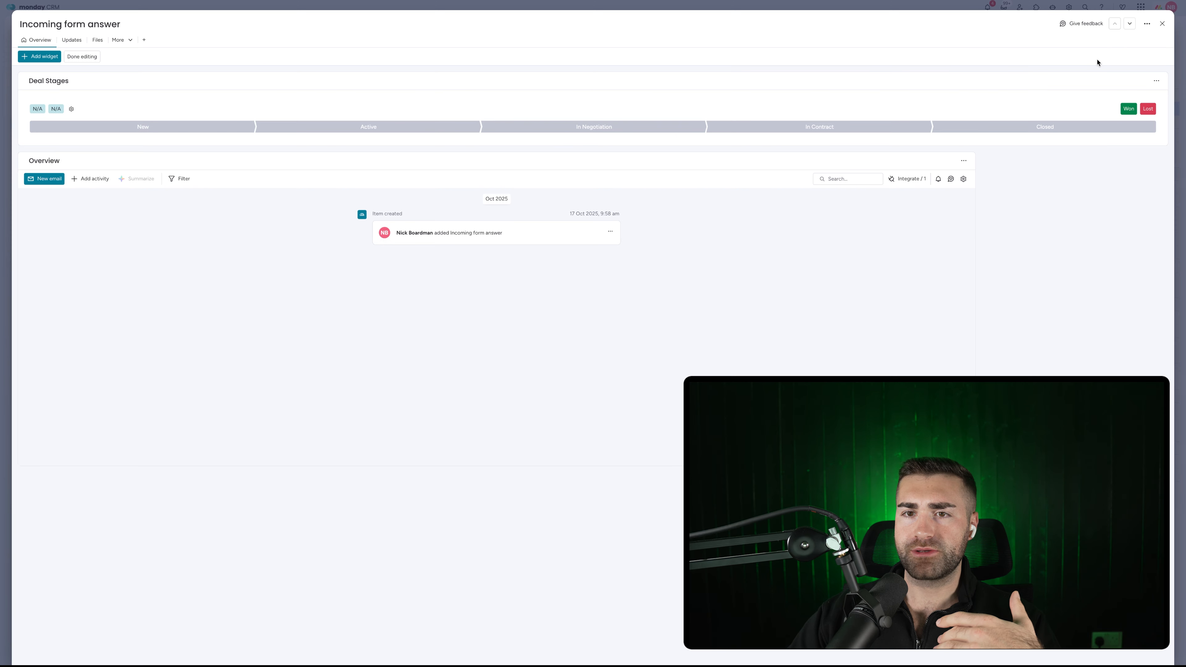
click(1163, 23)
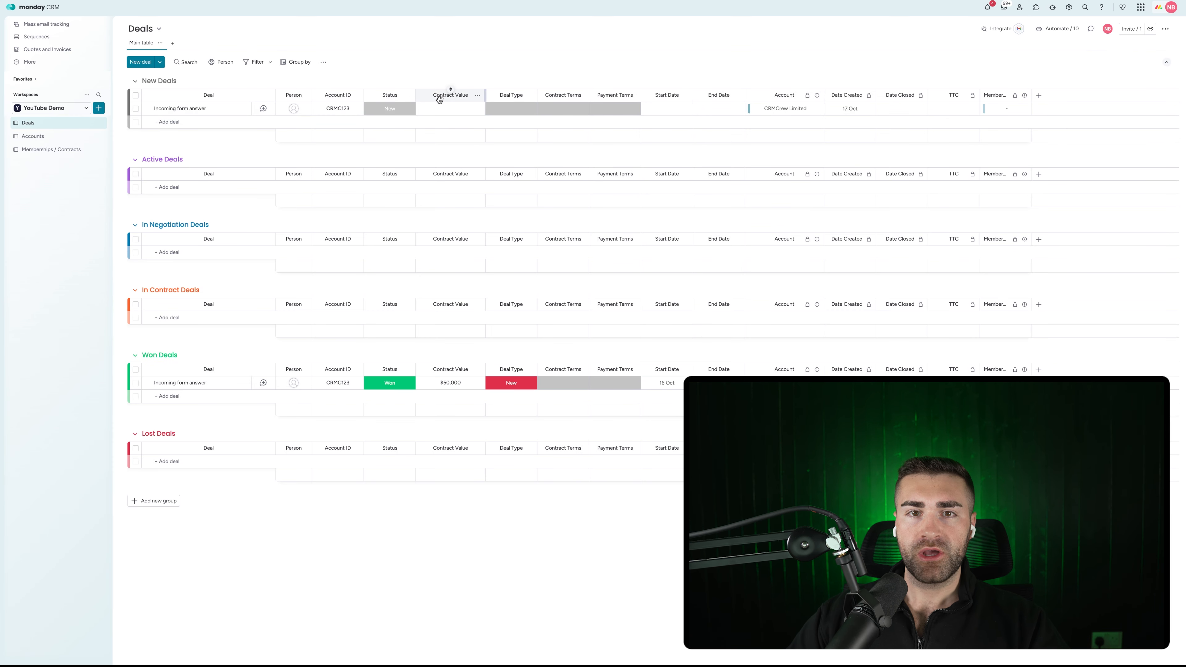
- Set the contract value of the deal in New Deals to $500,000 and assign a suggested person to it
click(448, 109)
text(500,000)
key(Return)
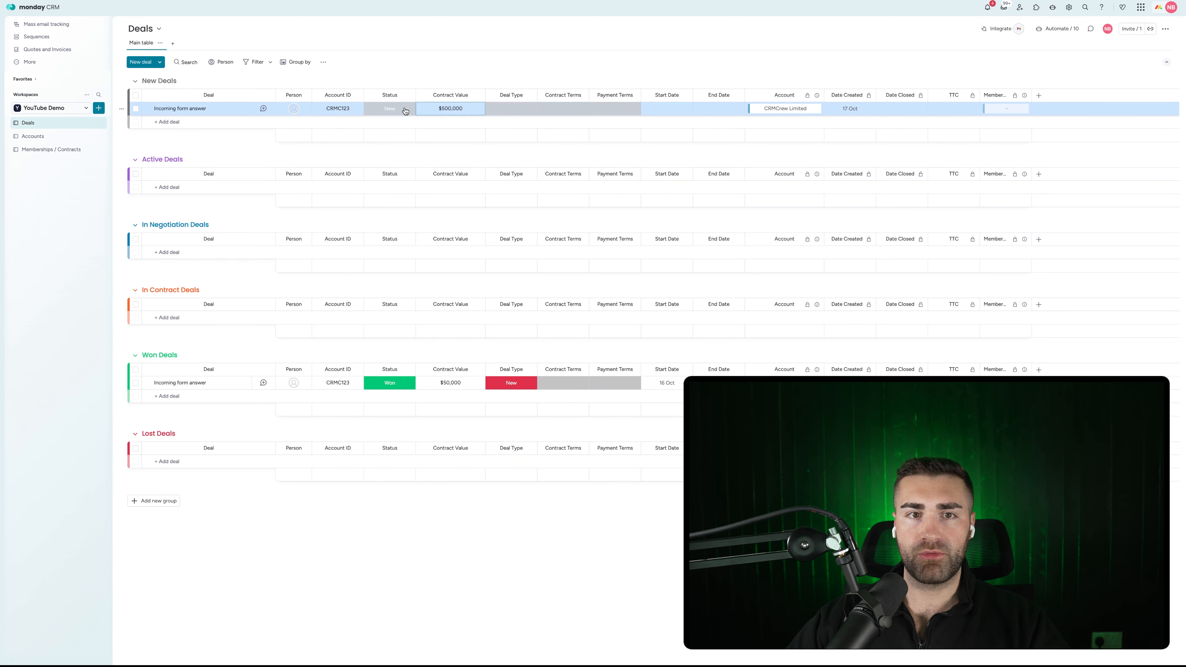
click(283, 109)
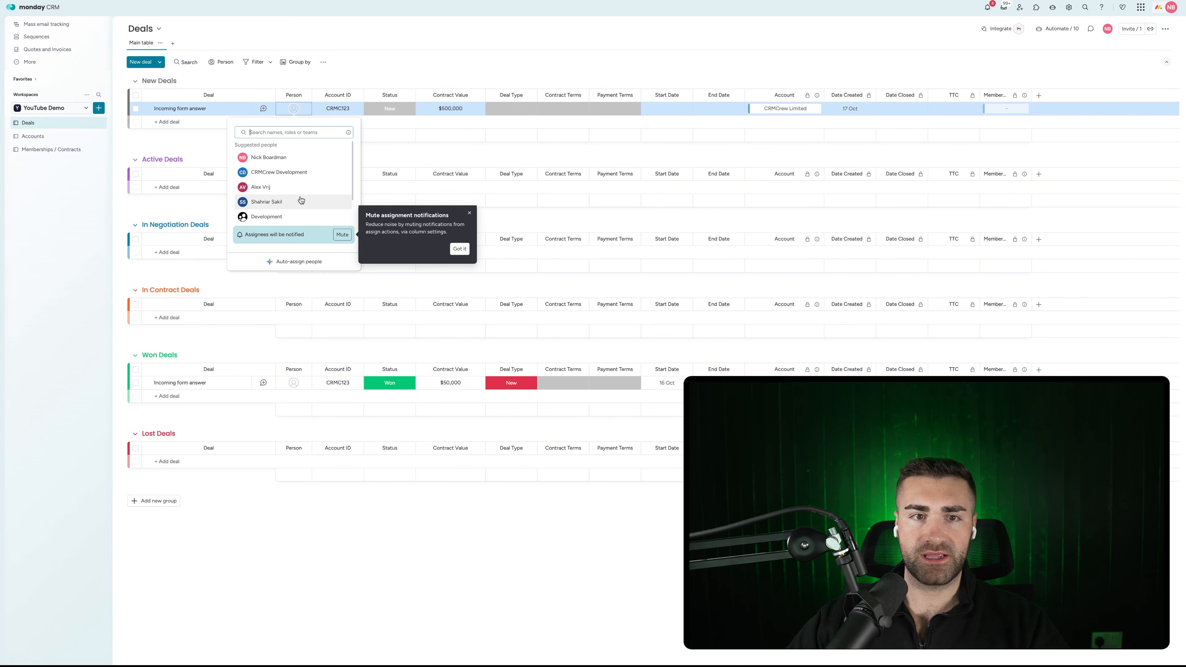
click(263, 158)
- Check the deal's item view briefly and change the deal's status to Active
click(264, 109)
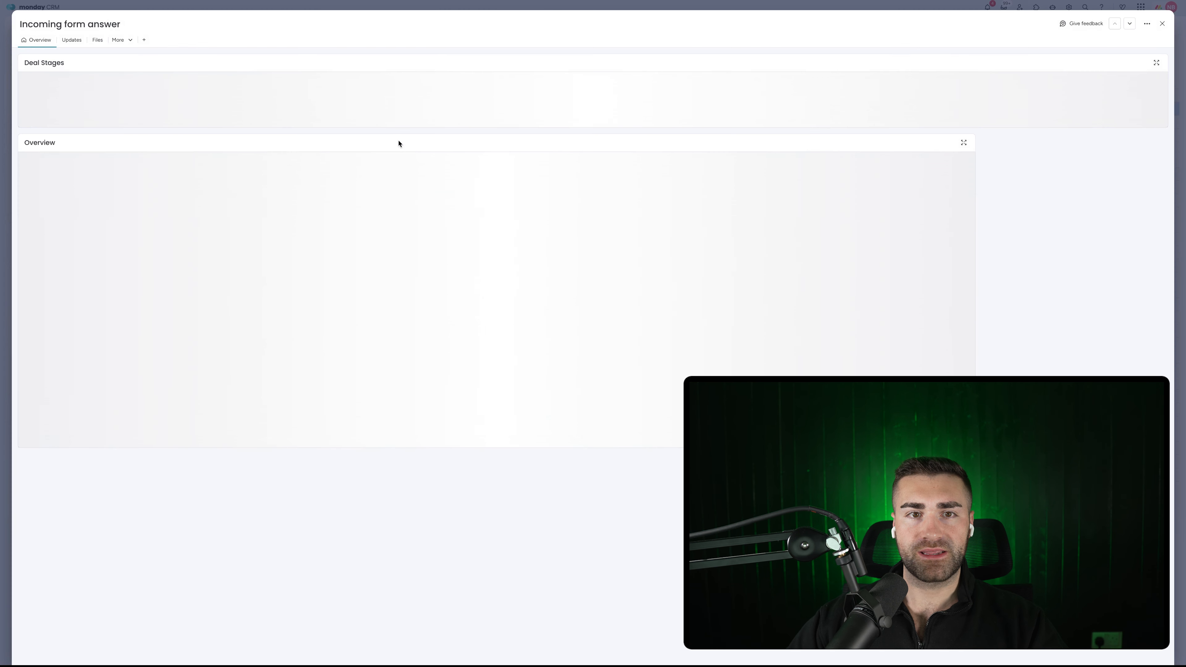
click(1162, 24)
click(389, 108)
click(388, 149)
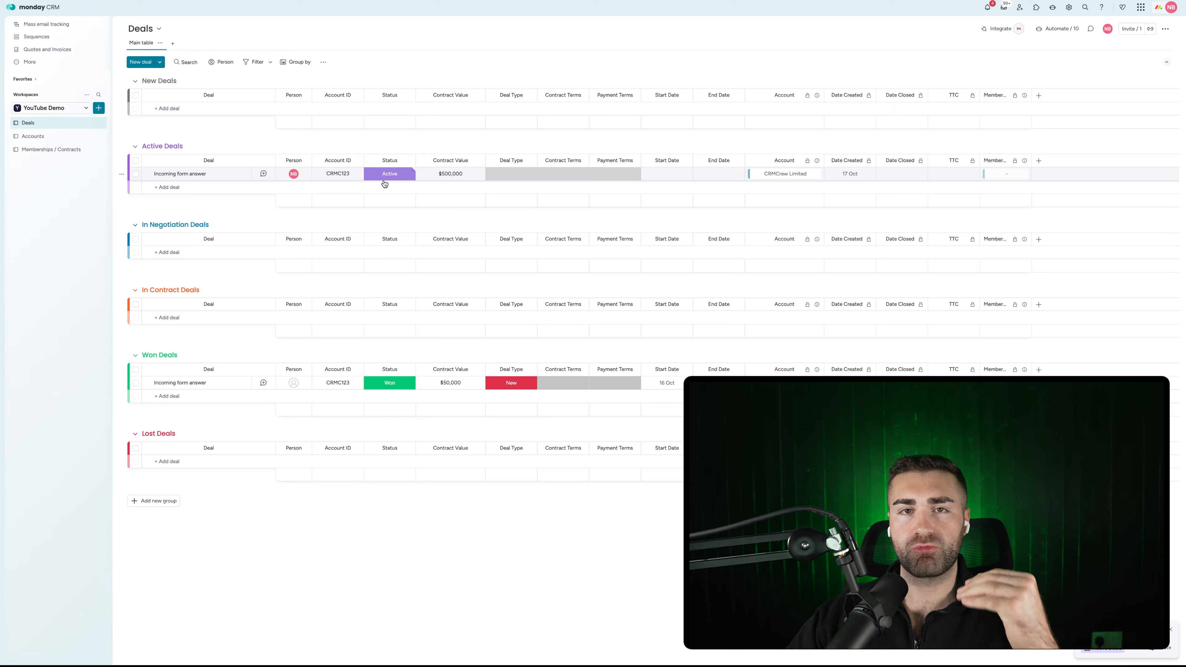
- Test the active deal's stage controls by marking it Won and reopening it, and marking it Lost and reopening it again
click(263, 174)
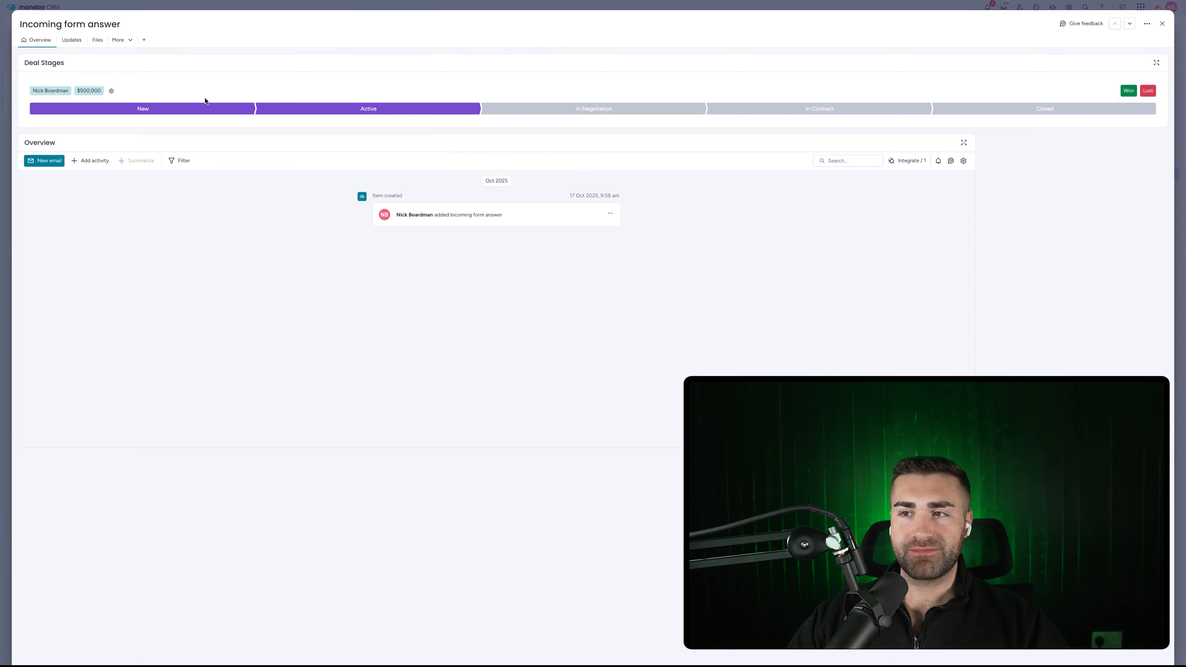
click(1099, 110)
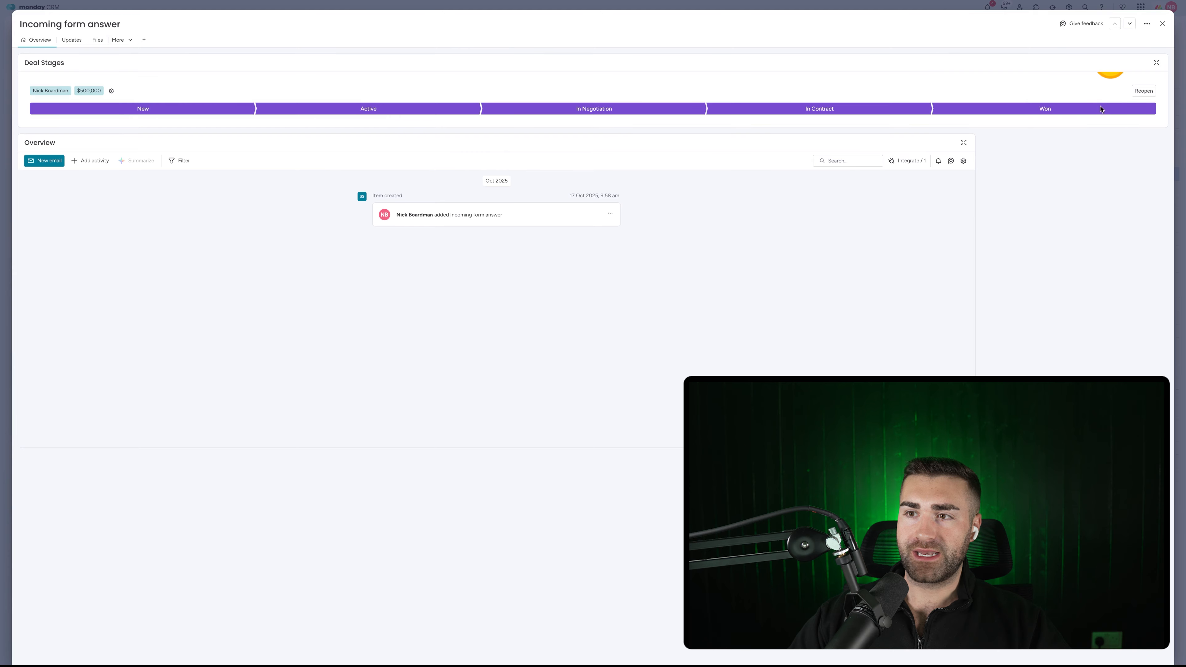
click(1140, 94)
click(1146, 92)
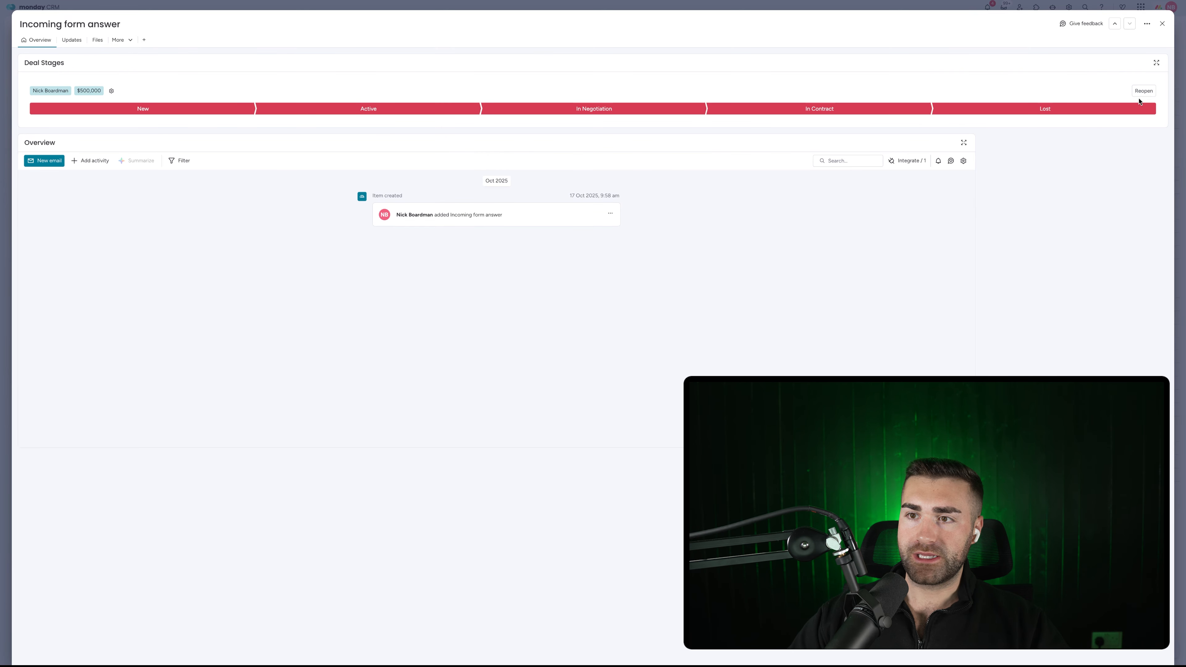
click(1142, 93)
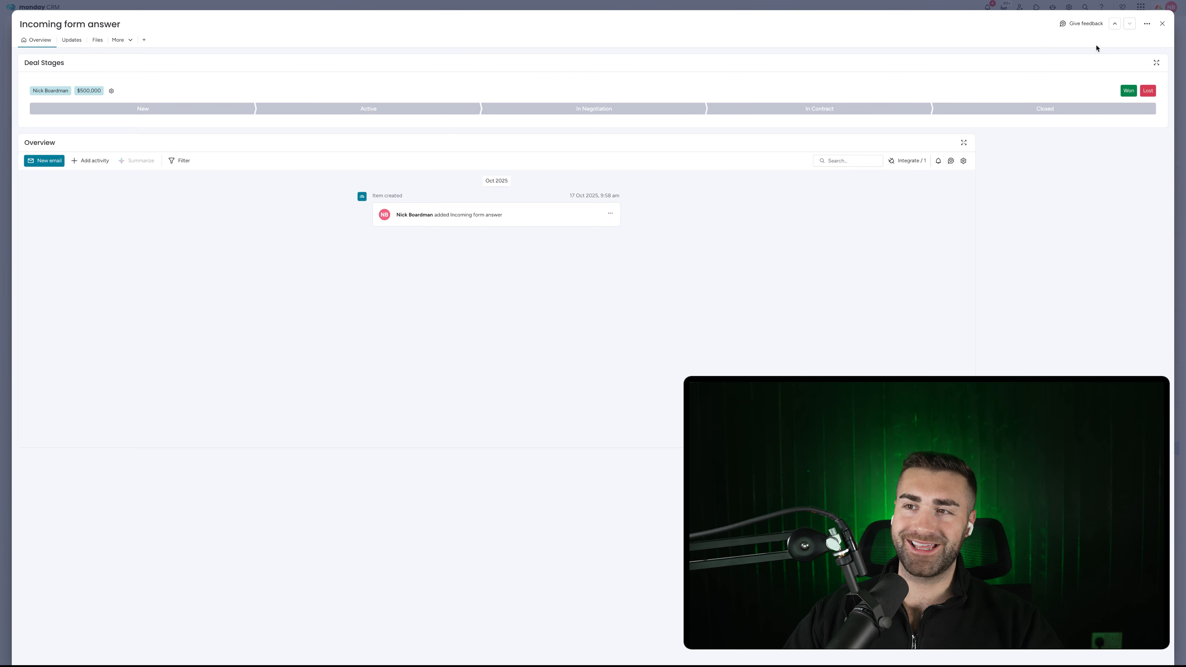
- Add an Information widget to the item layout and place it beside the Overview widget, narrowed to half width
click(1148, 29)
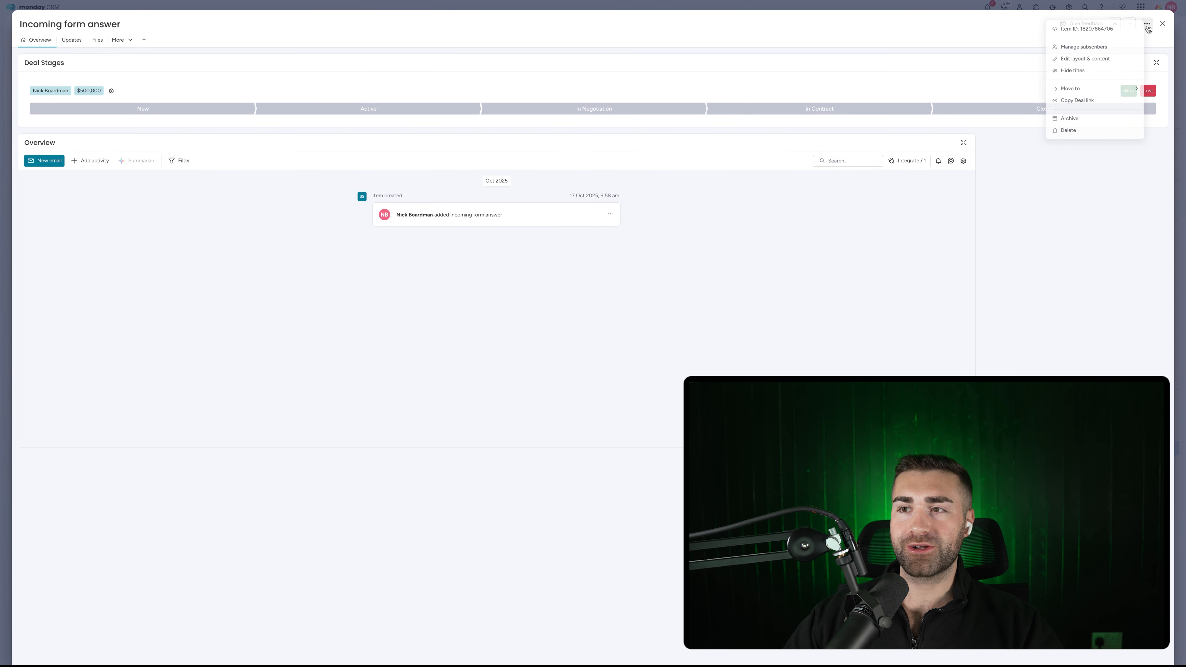
click(1098, 62)
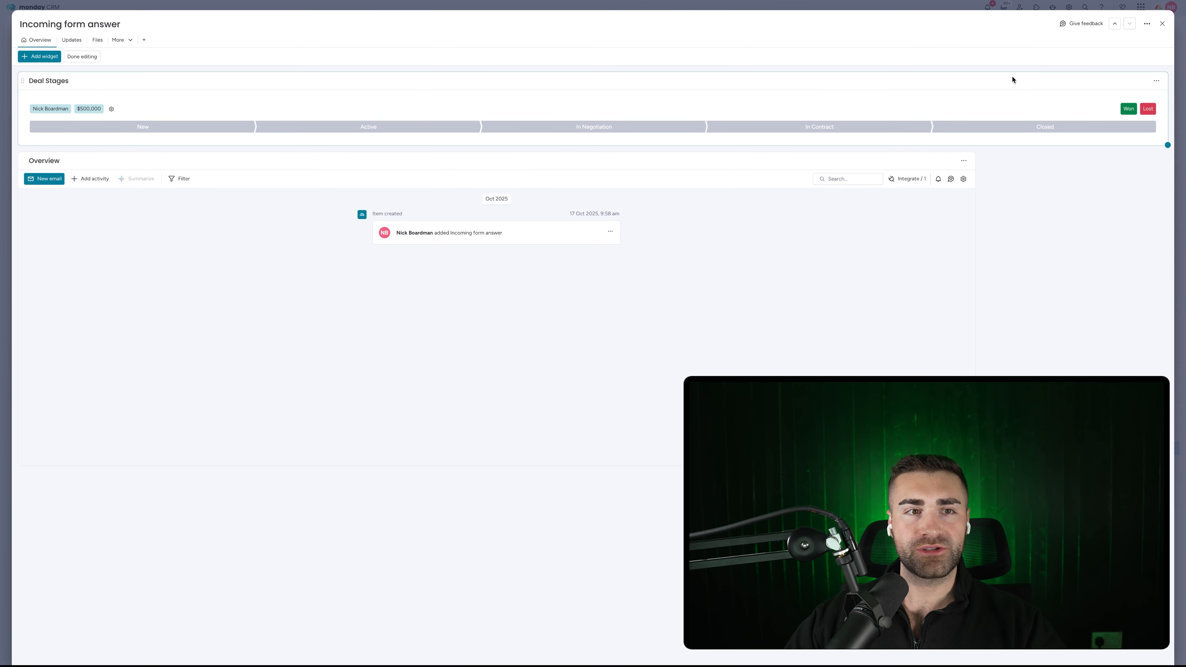
click(39, 57)
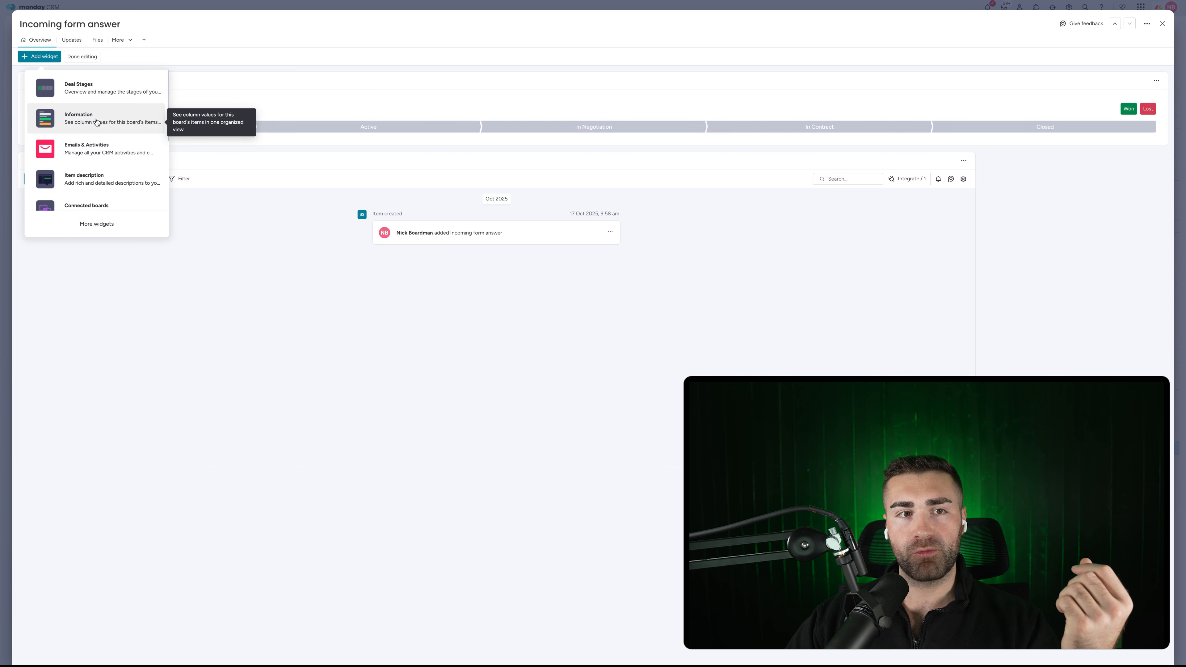
click(81, 128)
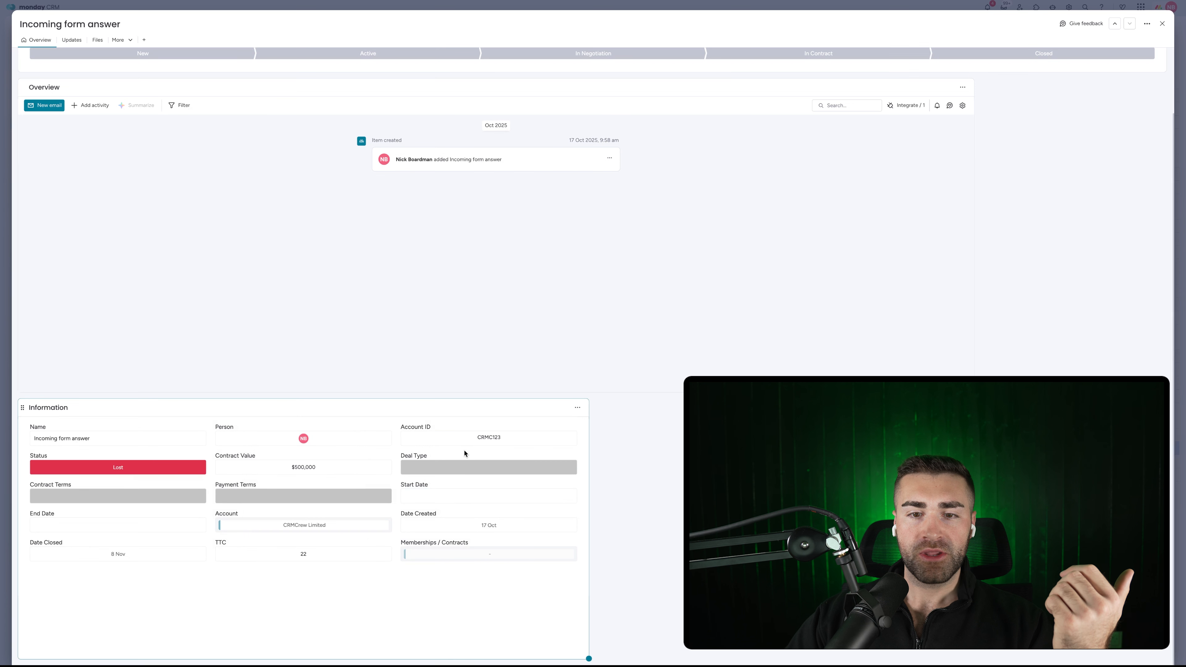
drag(974, 392, 507, 384)
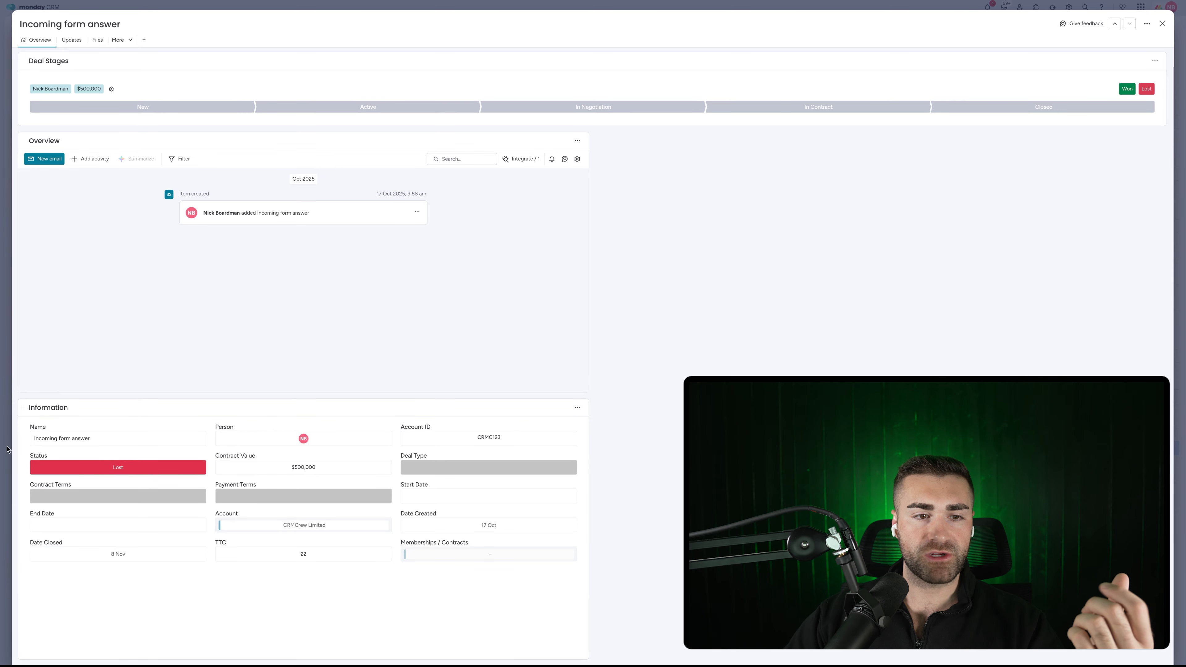
drag(186, 409, 747, 164)
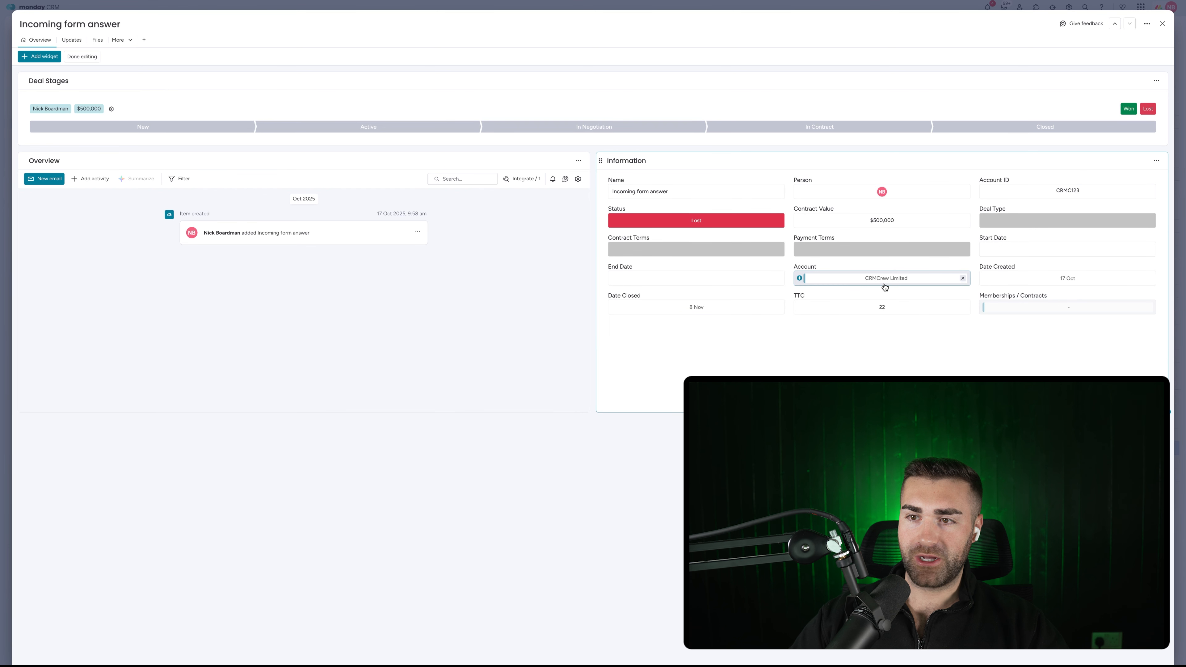
- Hide Account ID, Status, Date Created, Date Closed, TTC and Memberships / Contracts in the Information widget
click(1155, 160)
click(1140, 190)
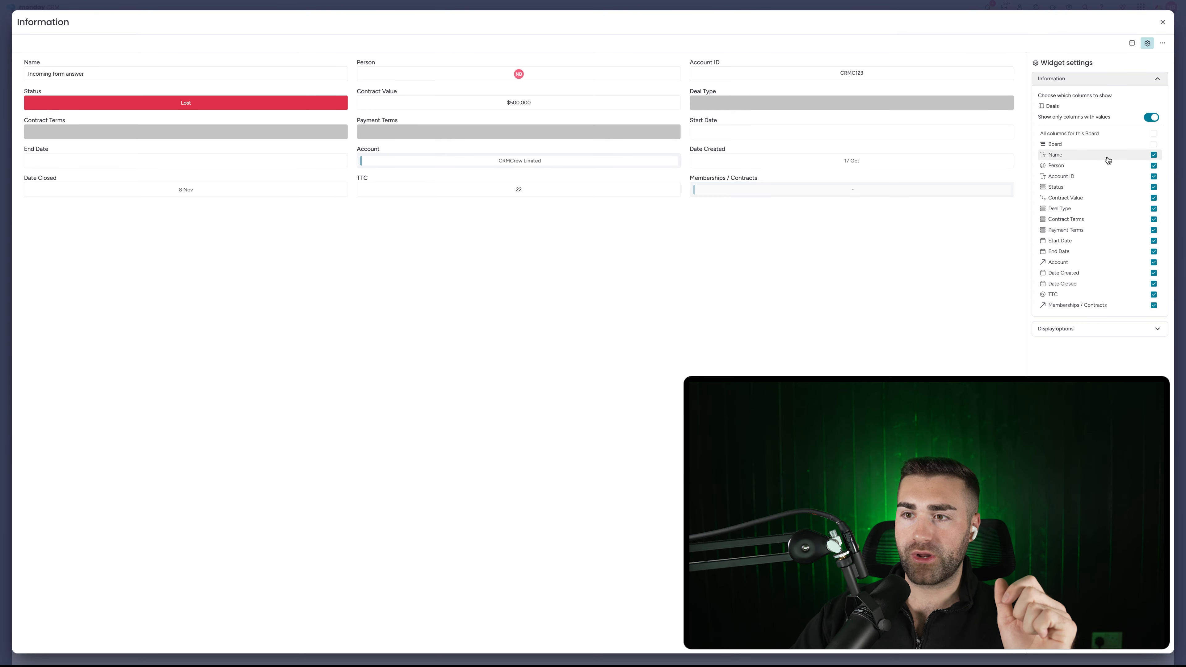
click(1087, 178)
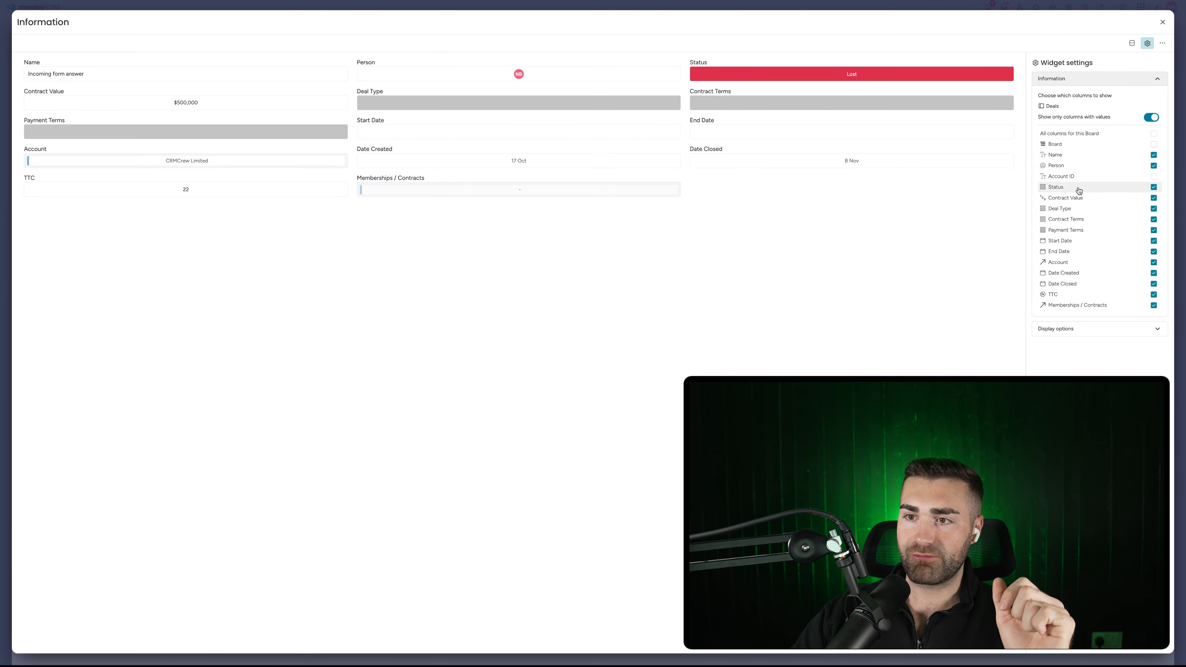
click(1076, 187)
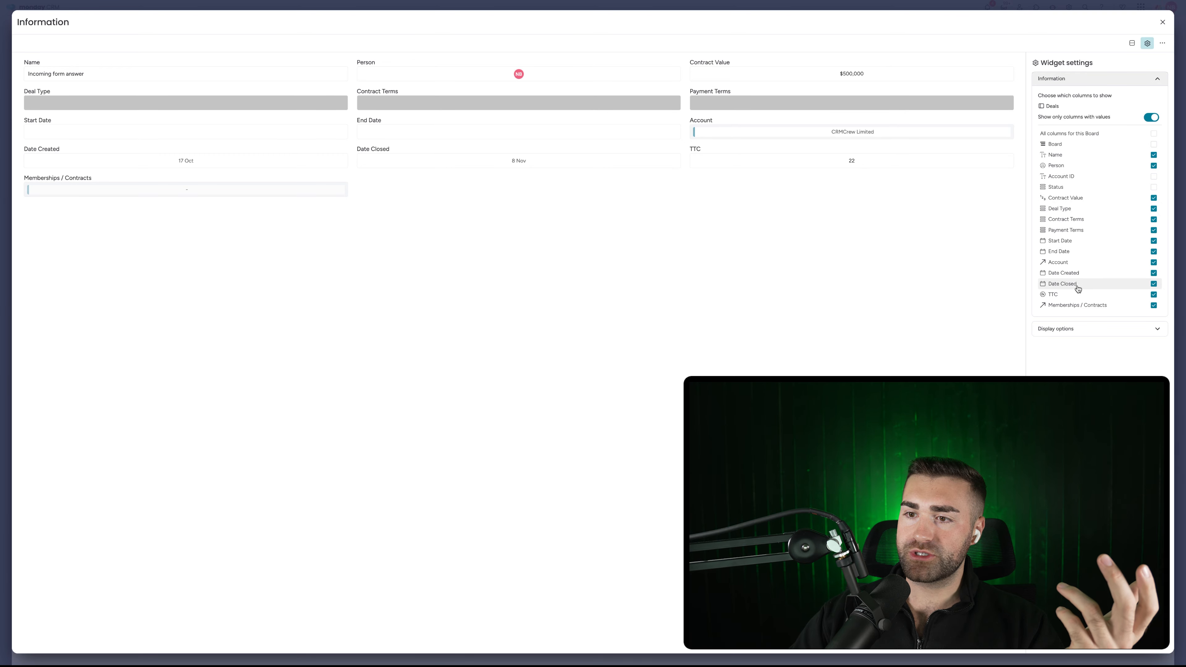
click(1085, 309)
click(1072, 298)
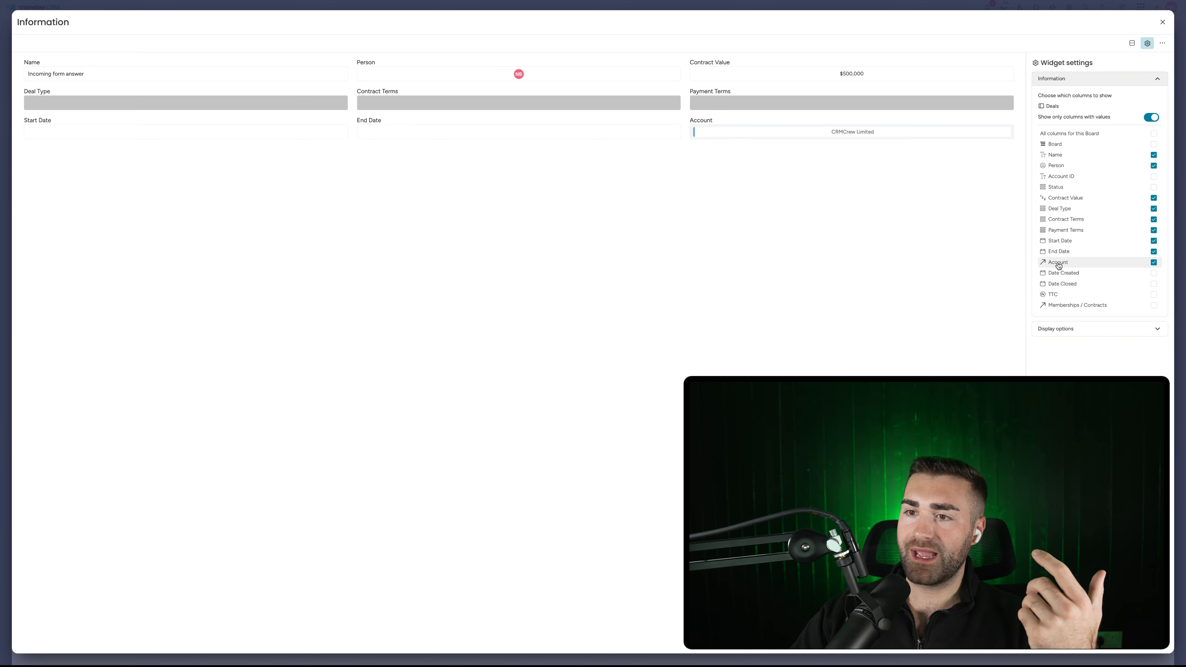
- Hide Start Date and End Date in the Information widget while keeping Account shown, and rename the widget Core Information
click(1059, 241)
click(1058, 251)
click(1058, 262)
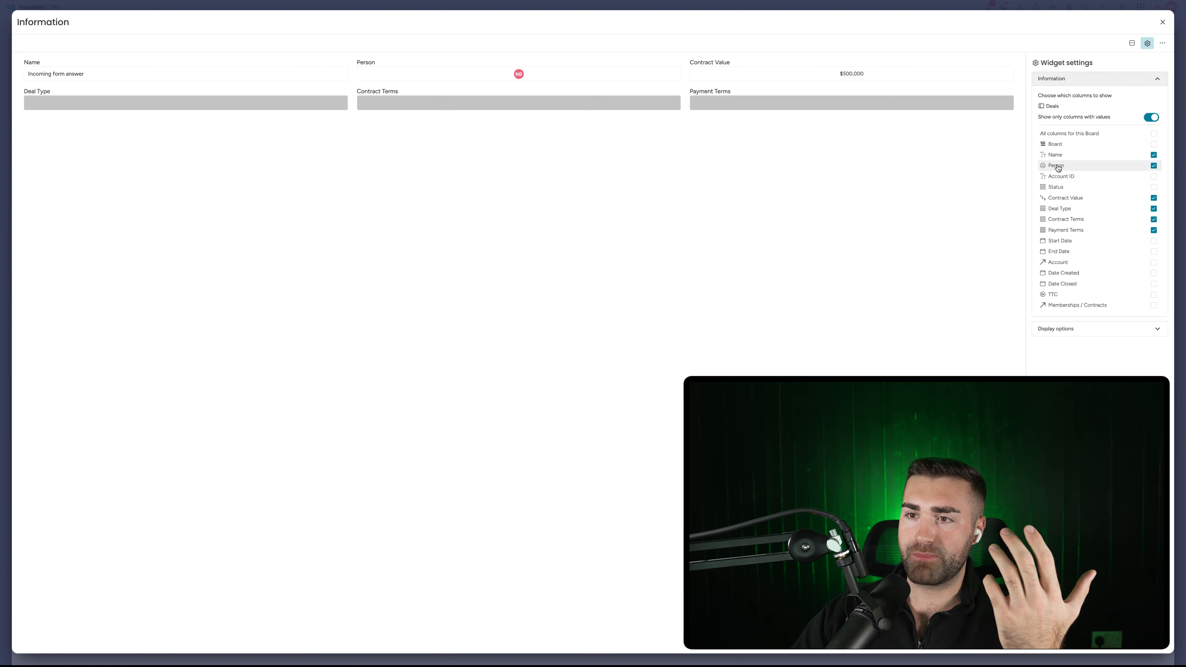
click(1058, 264)
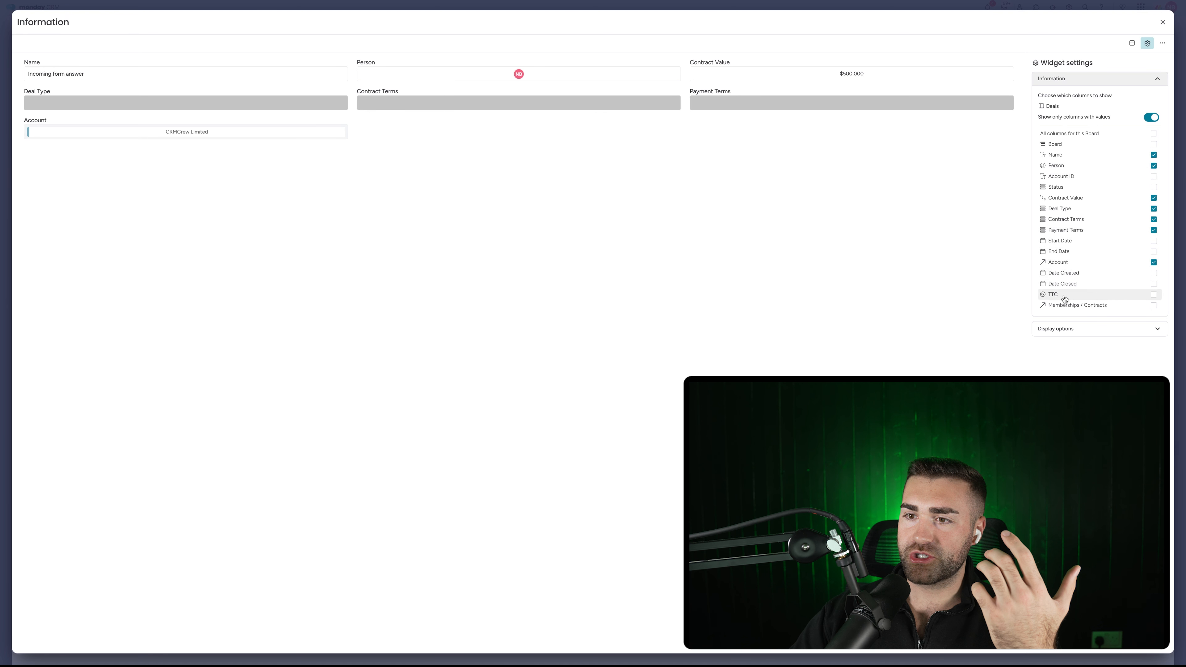
click(1162, 23)
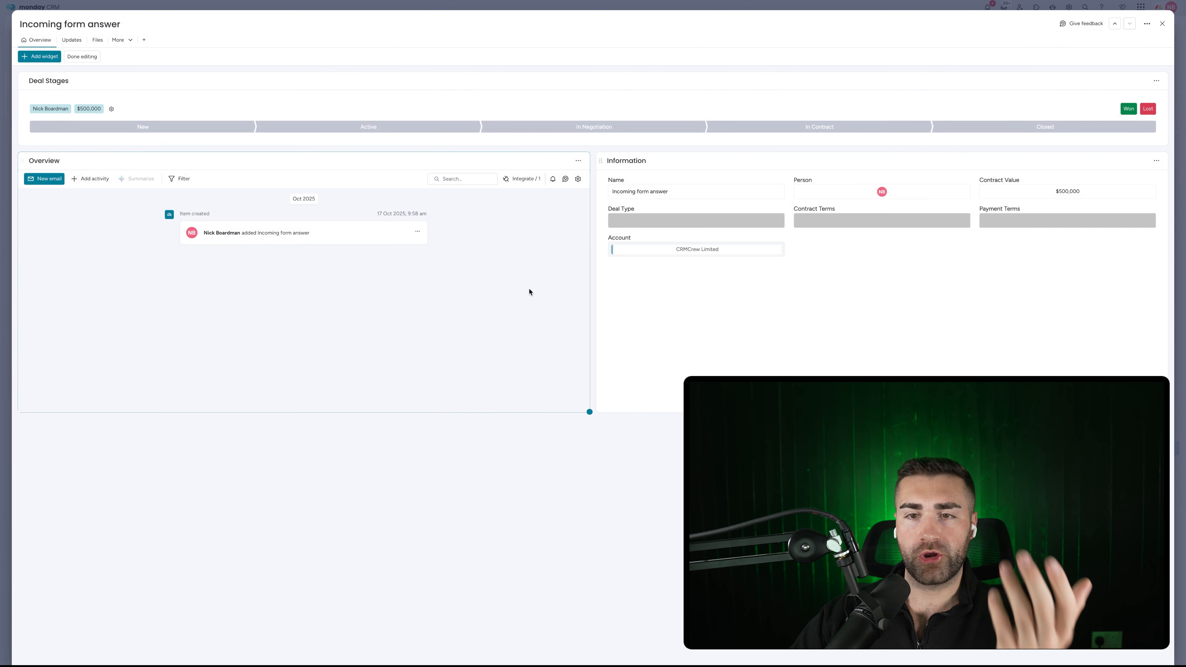
click(626, 161)
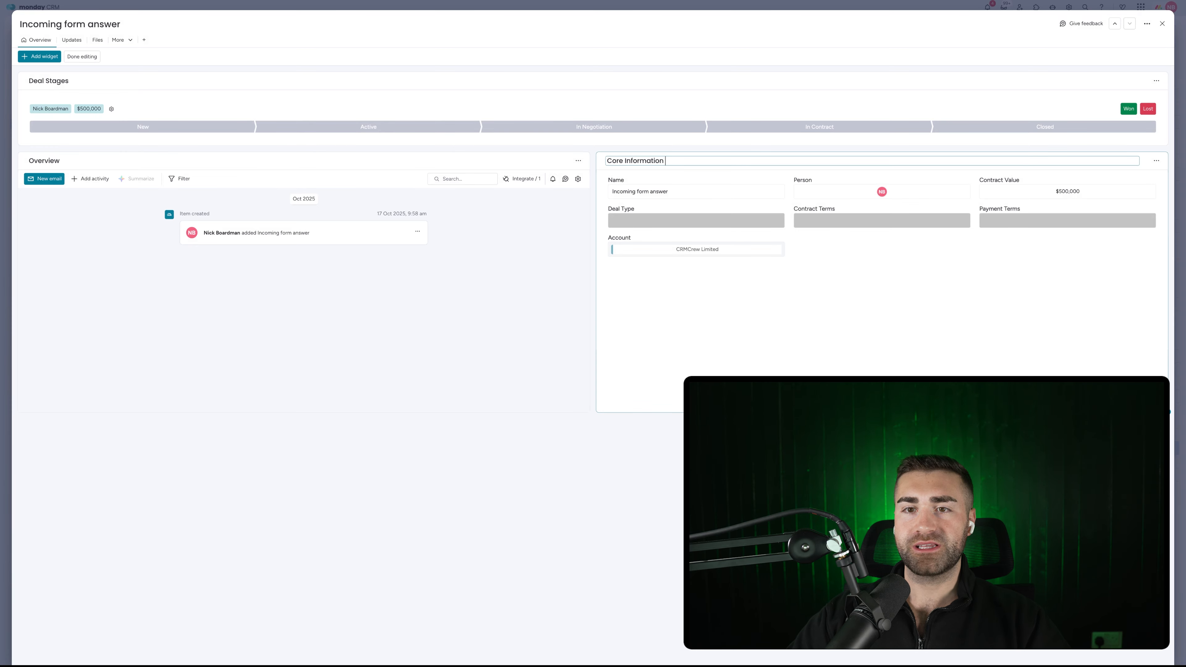
key(Return)
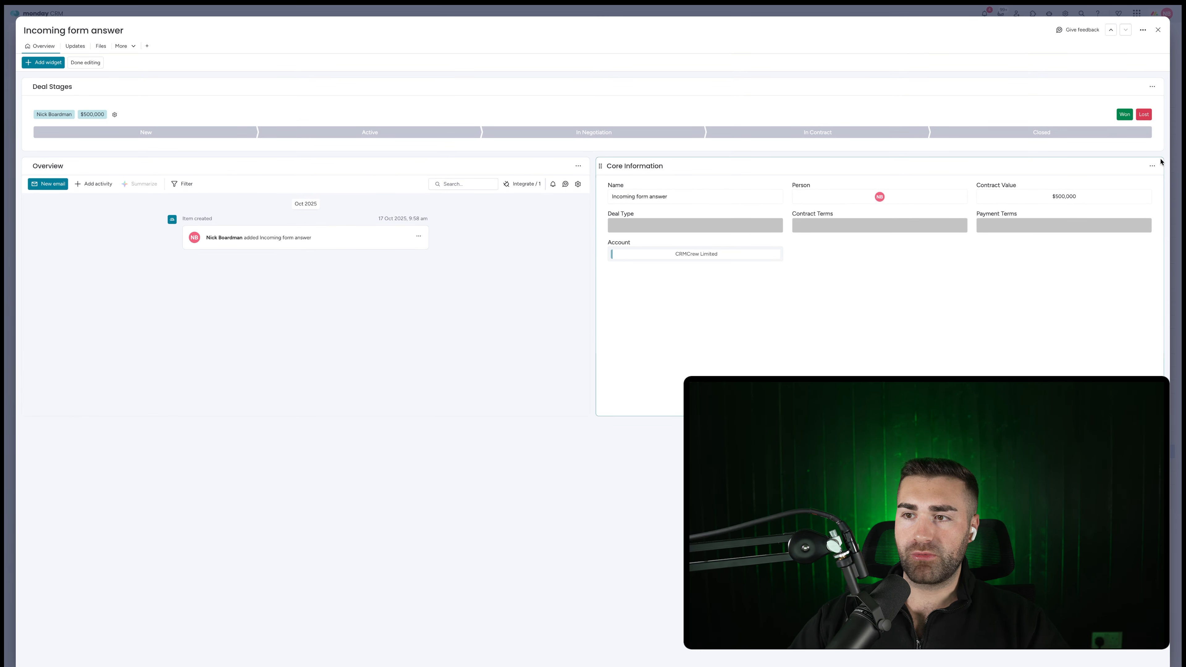
- Hide Deal Type, Contract Terms, Payment Terms and Contract Value in the Core Information widget
click(1152, 166)
click(1134, 202)
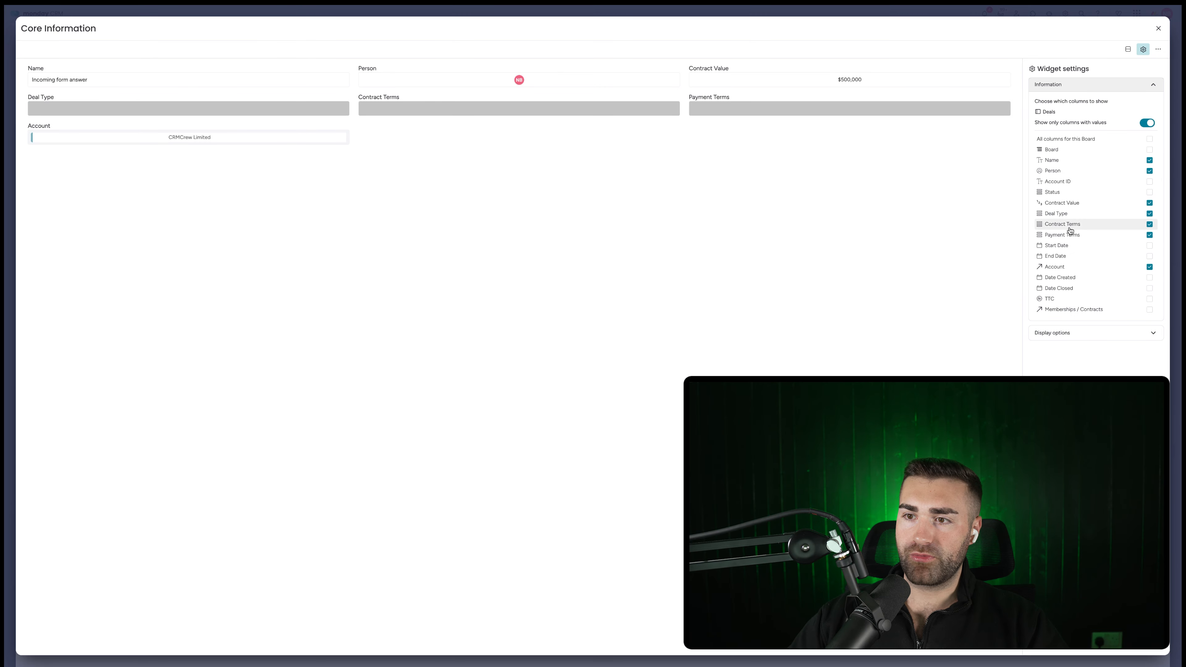
click(1069, 218)
click(1073, 226)
click(1073, 236)
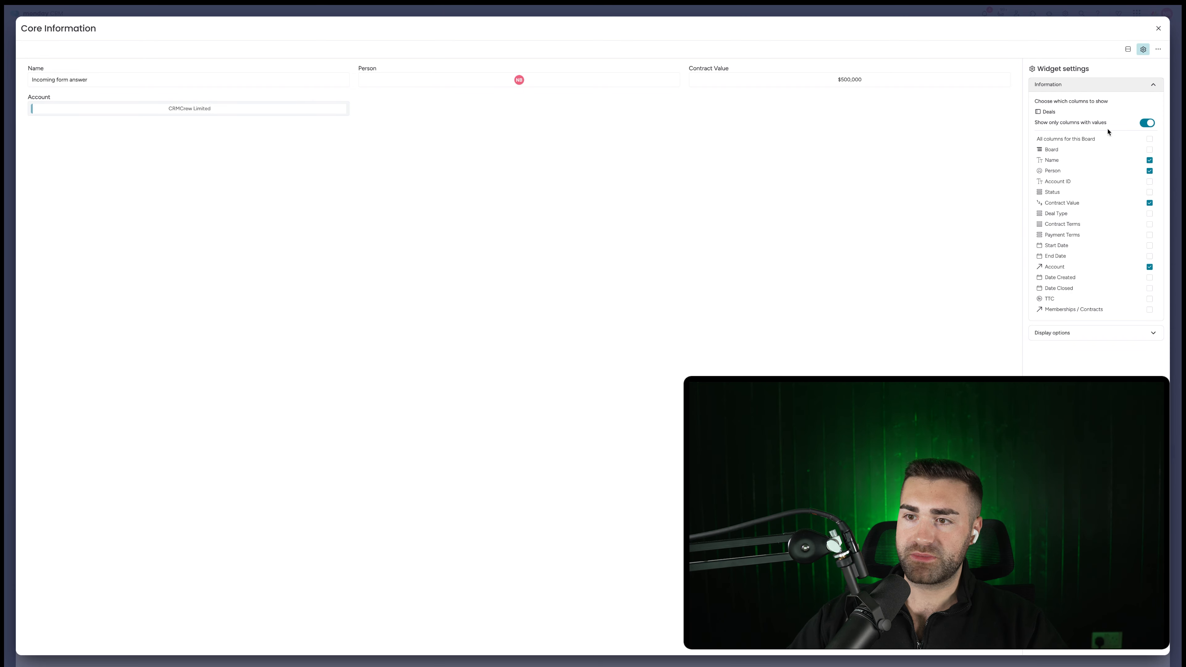
click(1119, 204)
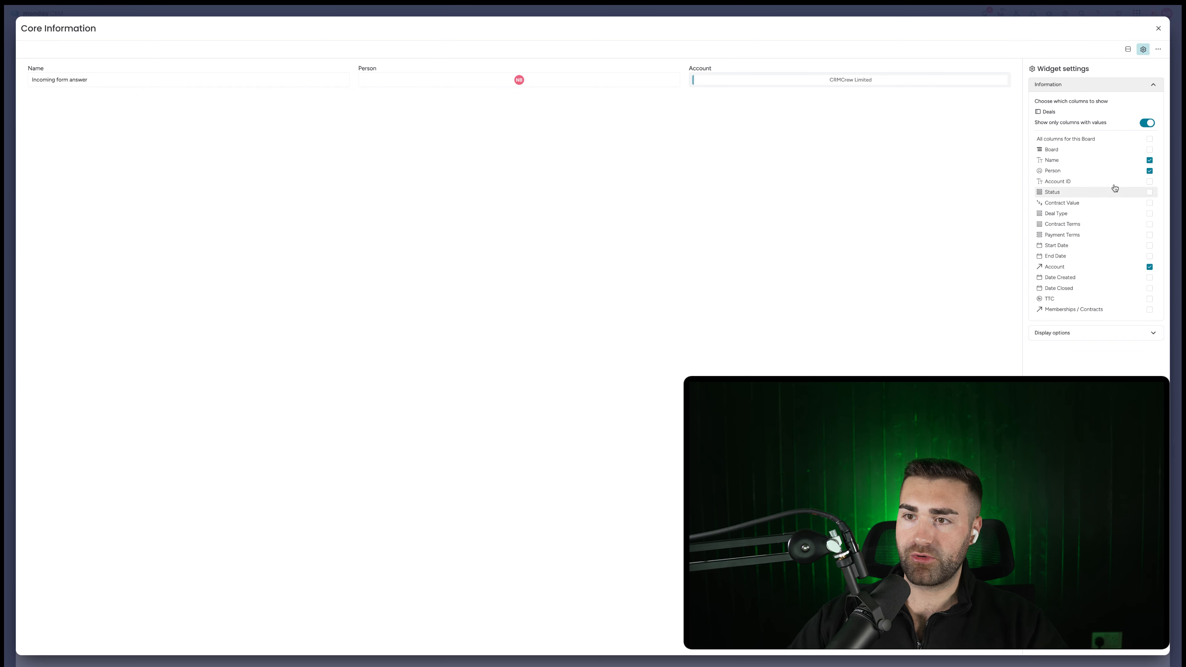
- Show Account ID in the Core Information widget and reduce the widget's height to fit its two rows of fields
click(1086, 182)
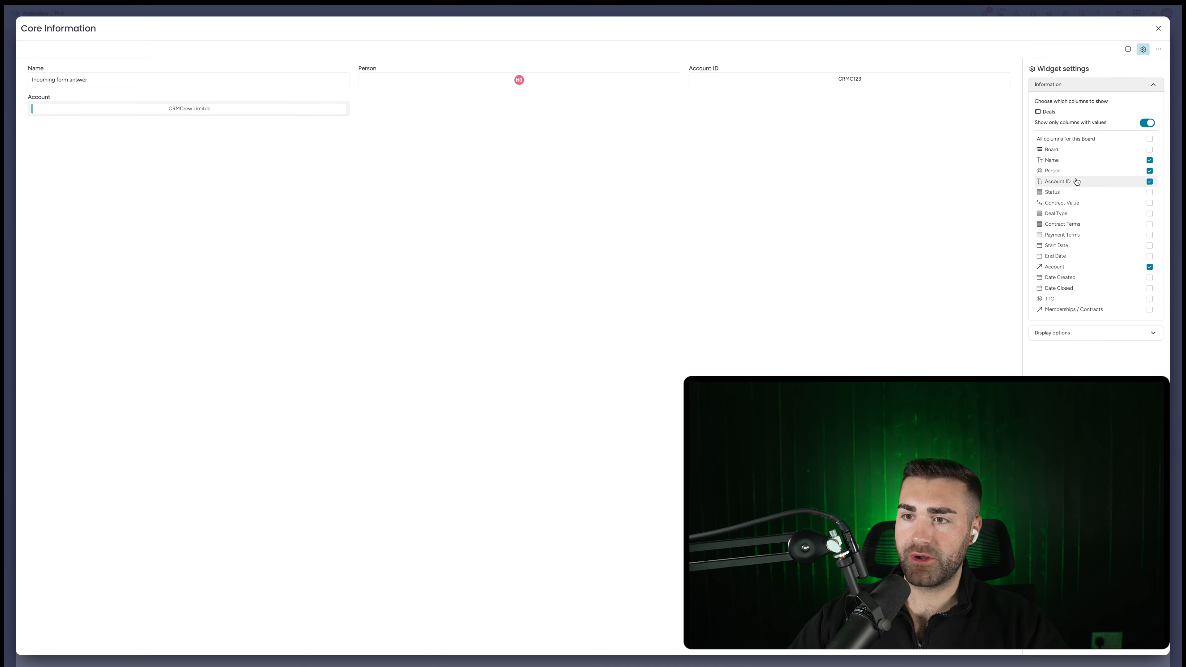
click(1157, 29)
drag(1162, 415, 1154, 254)
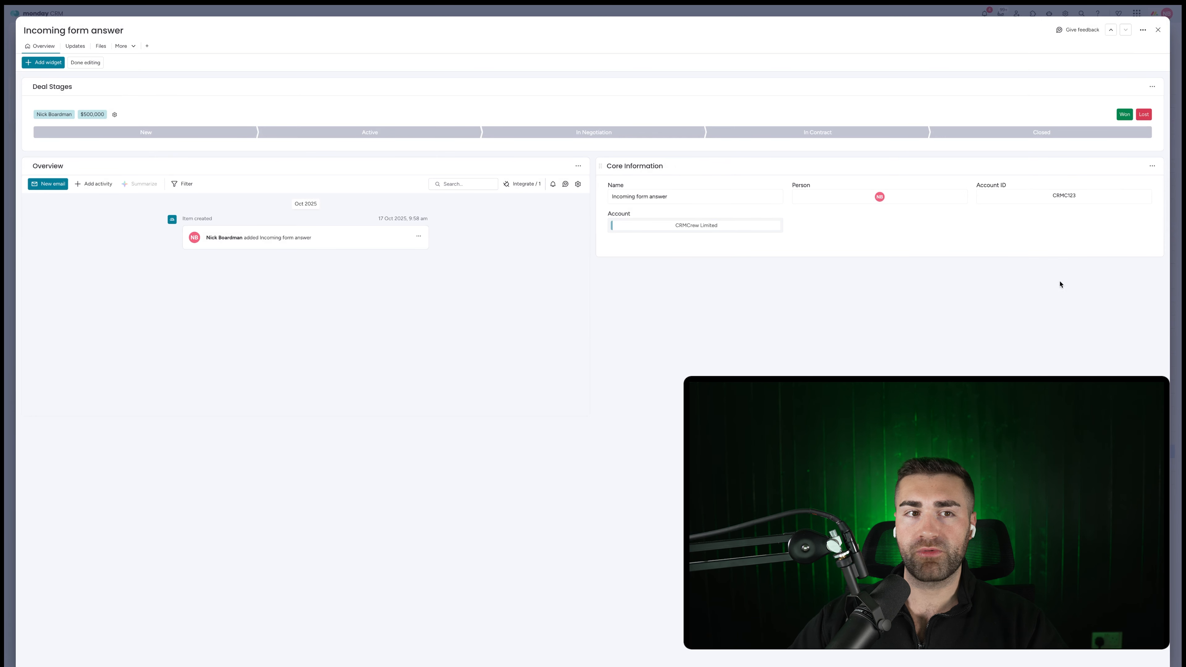
- Add a second Information widget below Core Information, shortened to align with the Overview widget's lower edge, and title it Deal Information
click(56, 64)
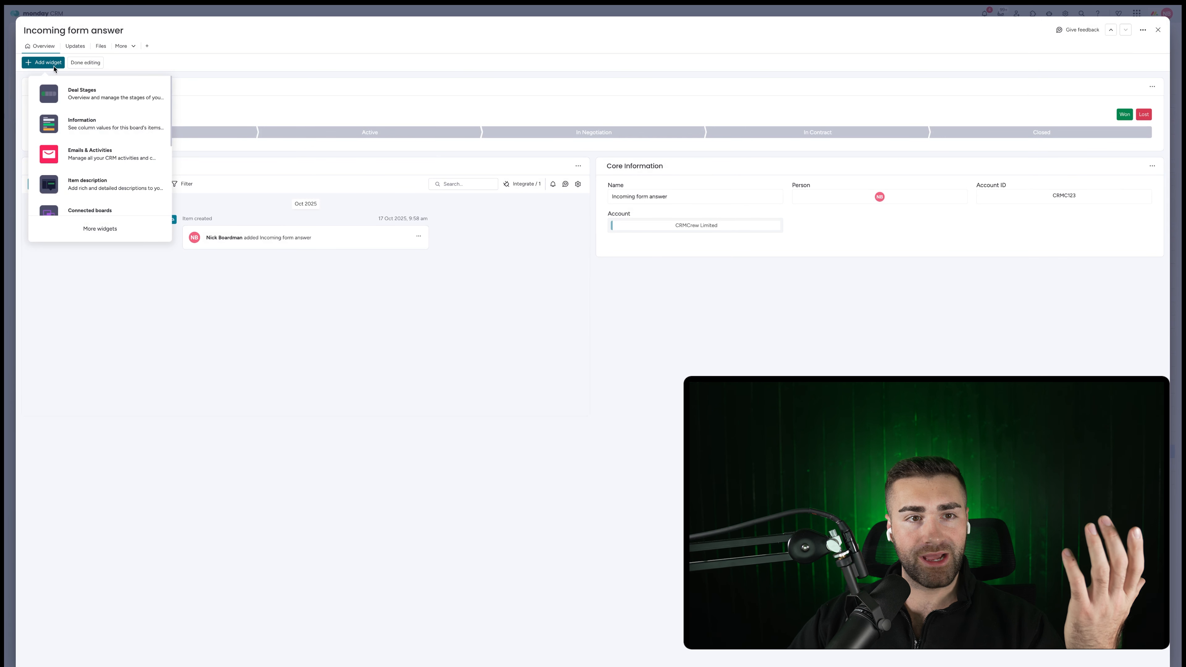
click(84, 123)
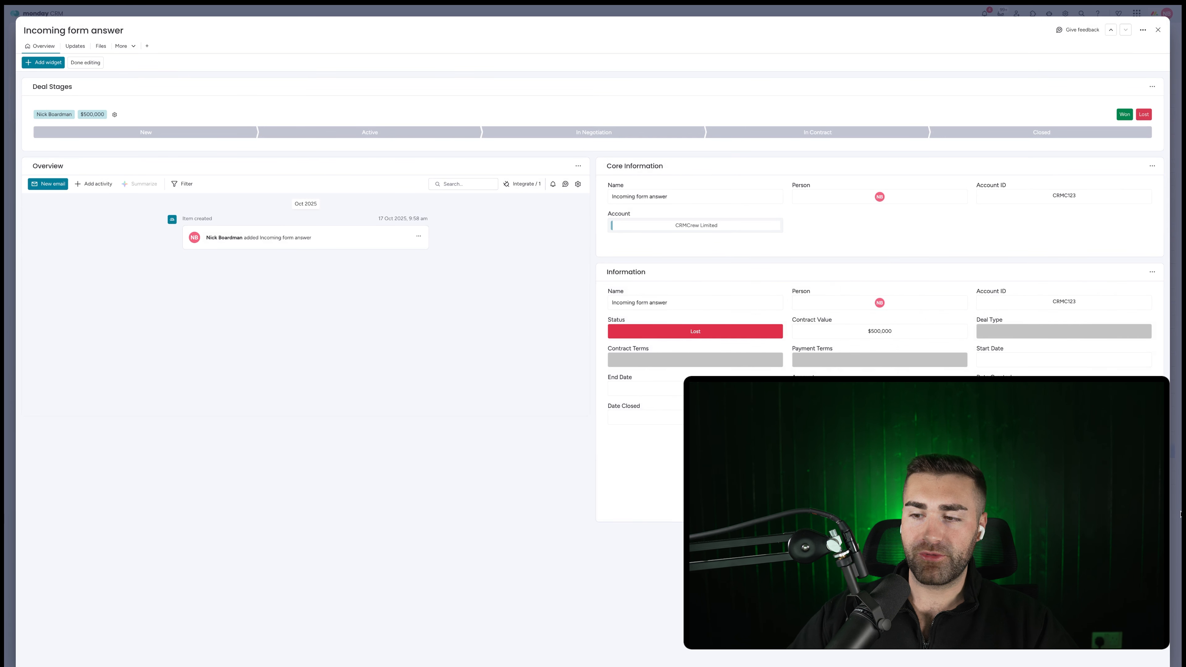
drag(1161, 520, 1161, 414)
click(625, 271)
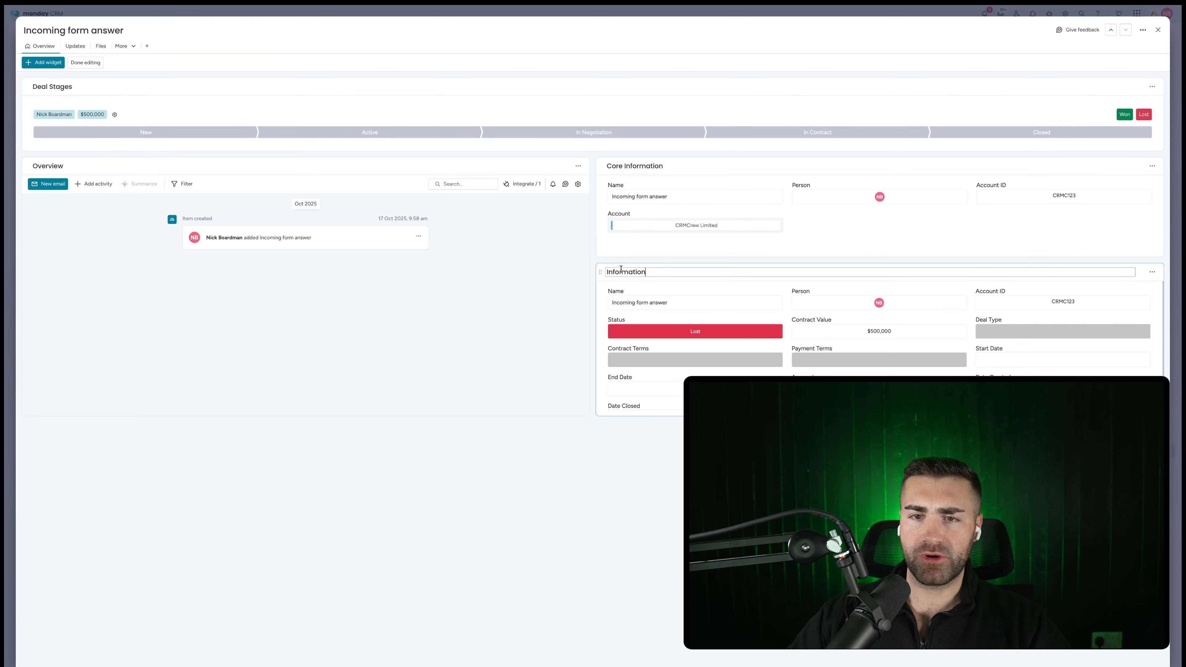
text(Deal)
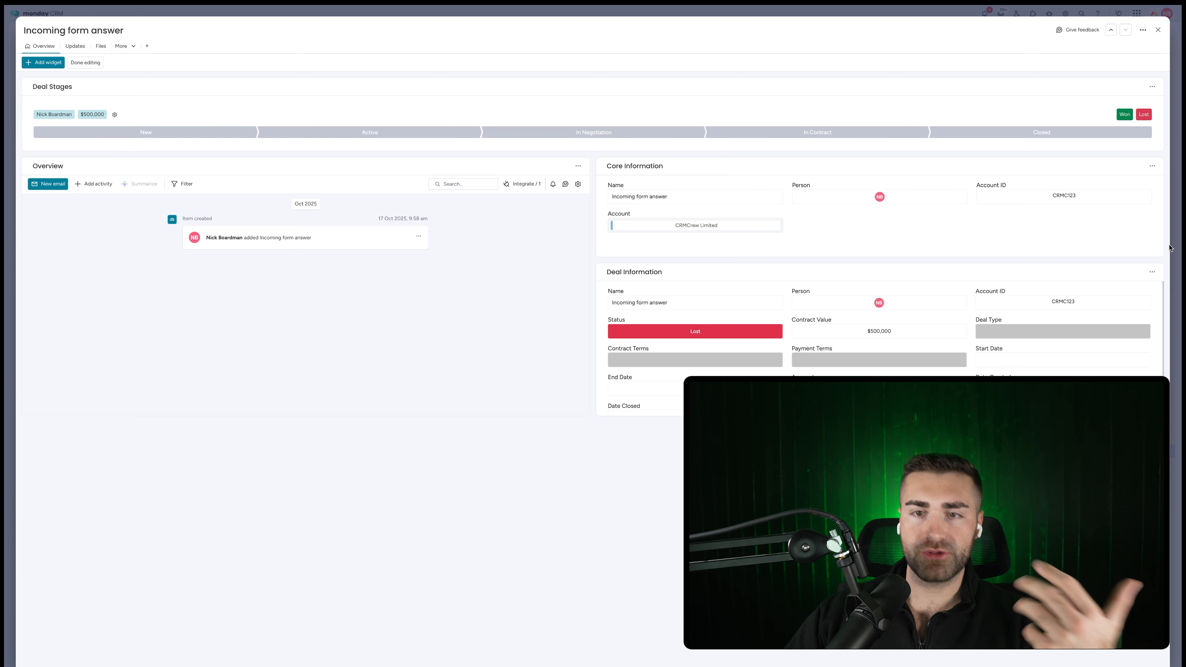
- Open the Deal Information widget's settings and deselect all of its board columns
click(1155, 274)
click(1116, 303)
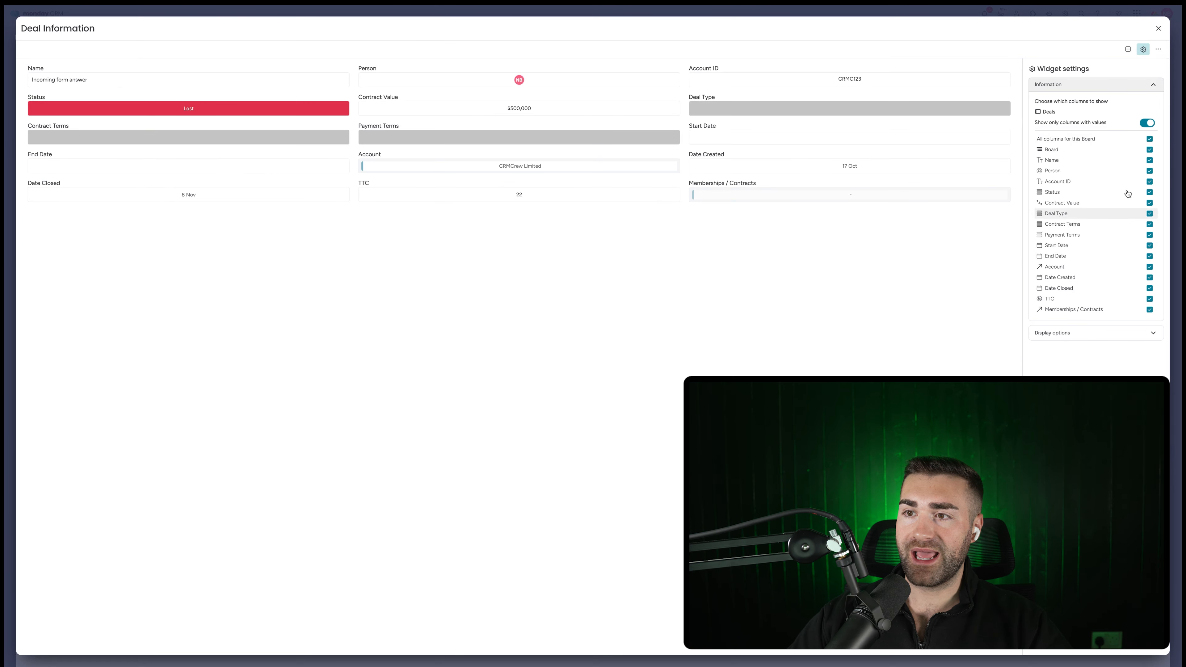
click(1107, 170)
click(1106, 160)
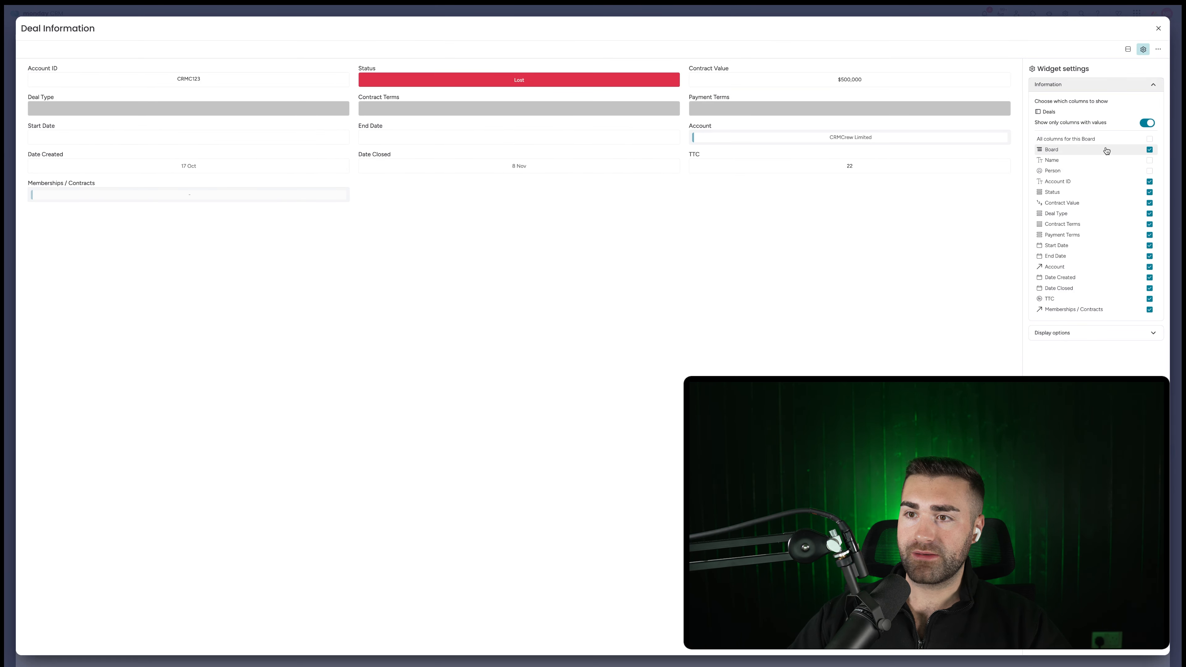
click(1106, 140)
- Show only Contract Value, Deal Type, Contract Terms, Payment Terms, Start Date and End Date in the Deal Information widget
click(1079, 216)
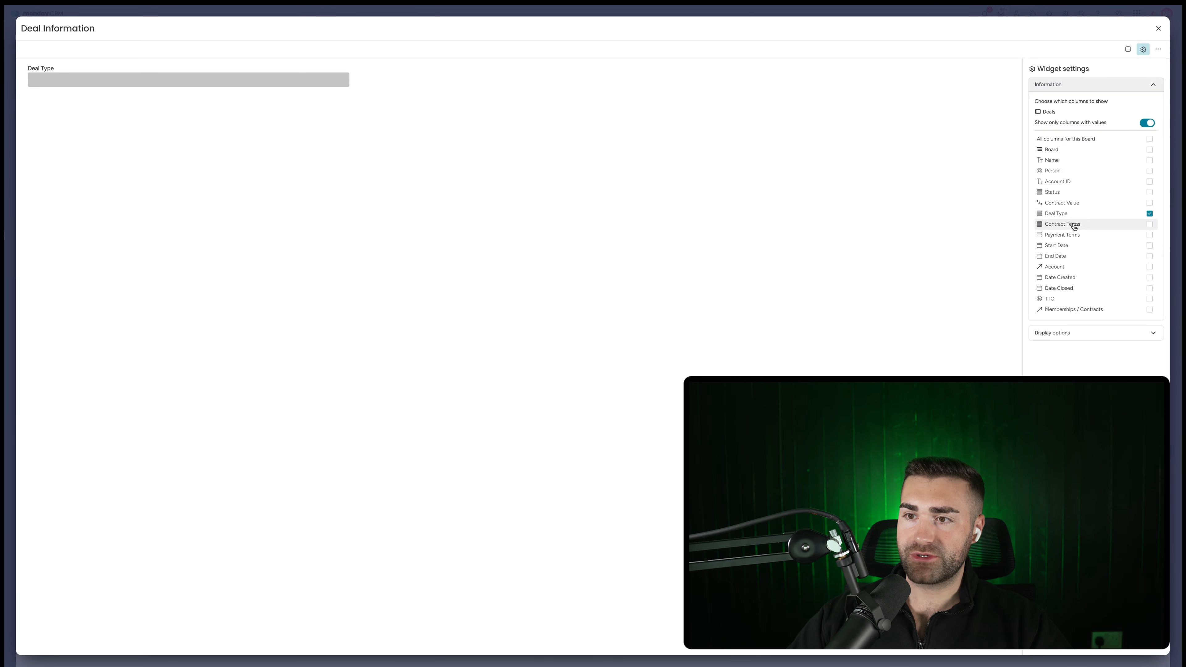
click(1073, 225)
click(1073, 235)
click(1072, 193)
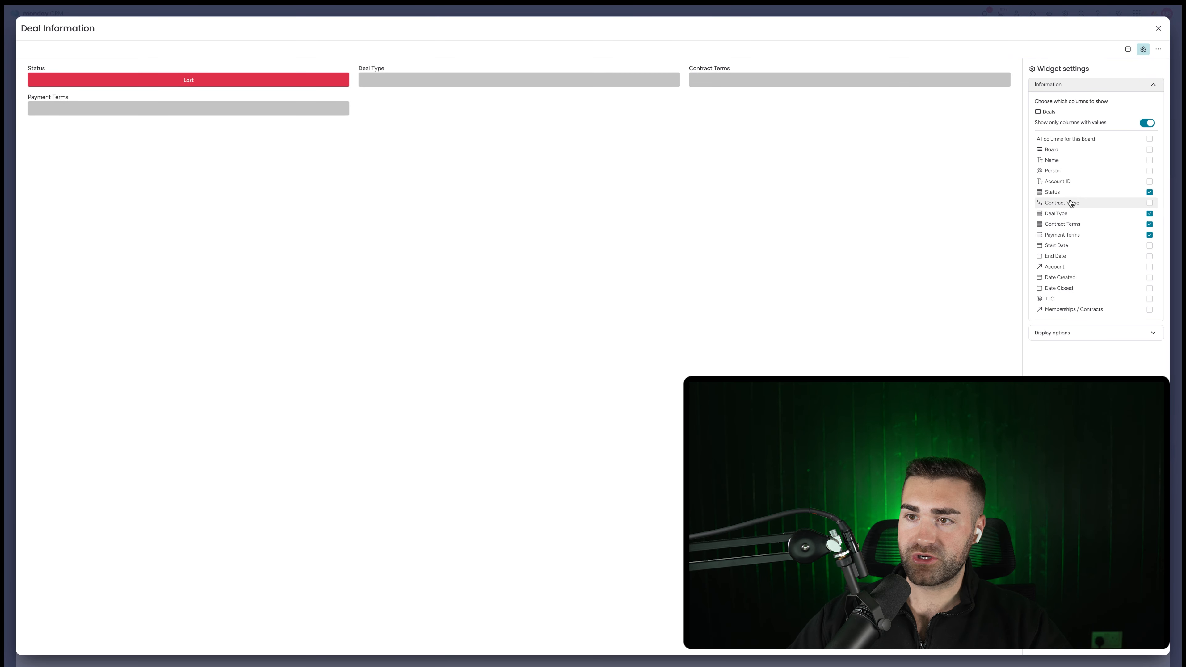
click(1070, 203)
click(1068, 192)
click(1064, 246)
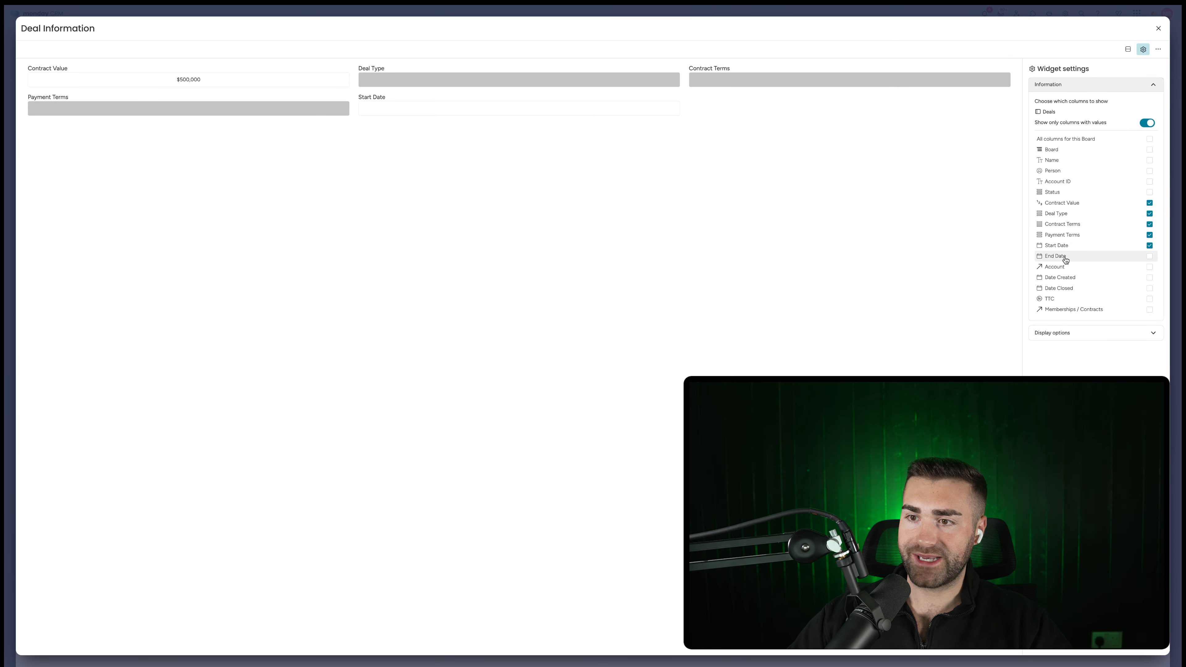
click(1066, 258)
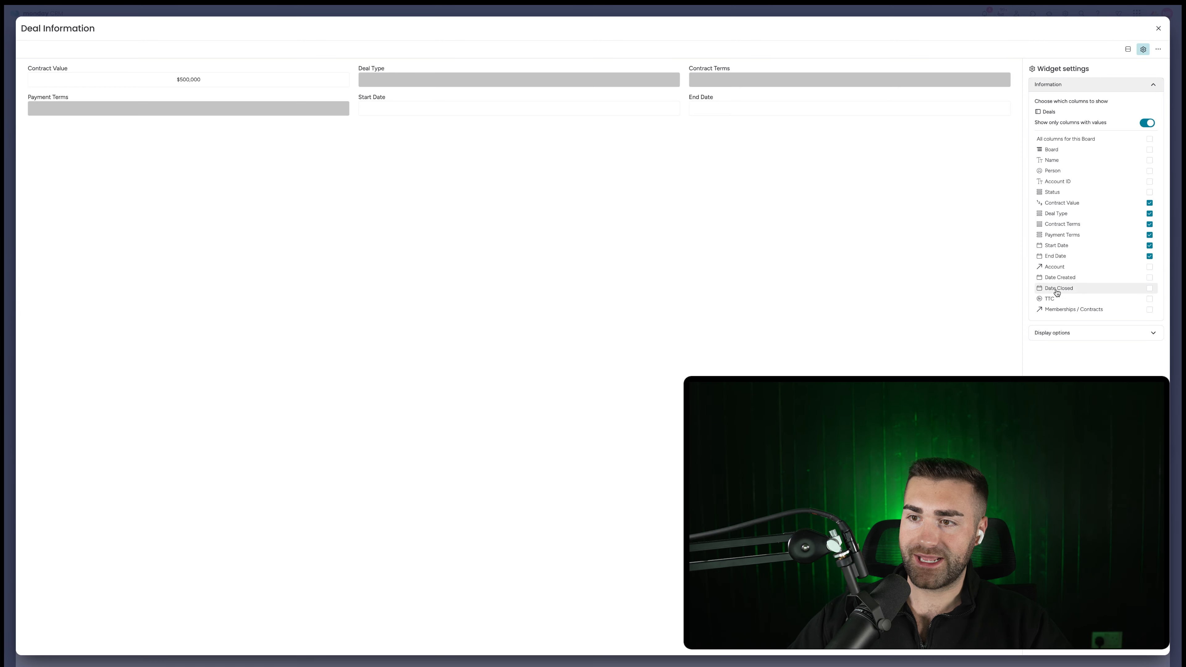
click(1158, 30)
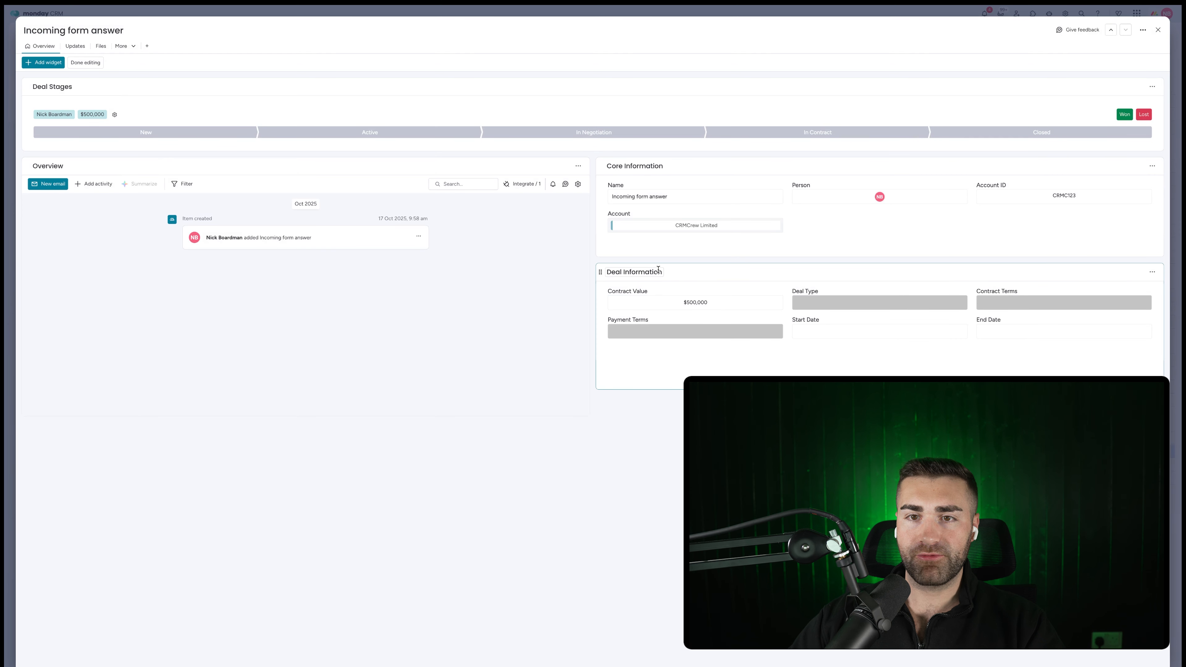
- Set the deal's Deal Type to Renewing, Contract Terms to 12 Months and Payment Terms to Annually
click(849, 303)
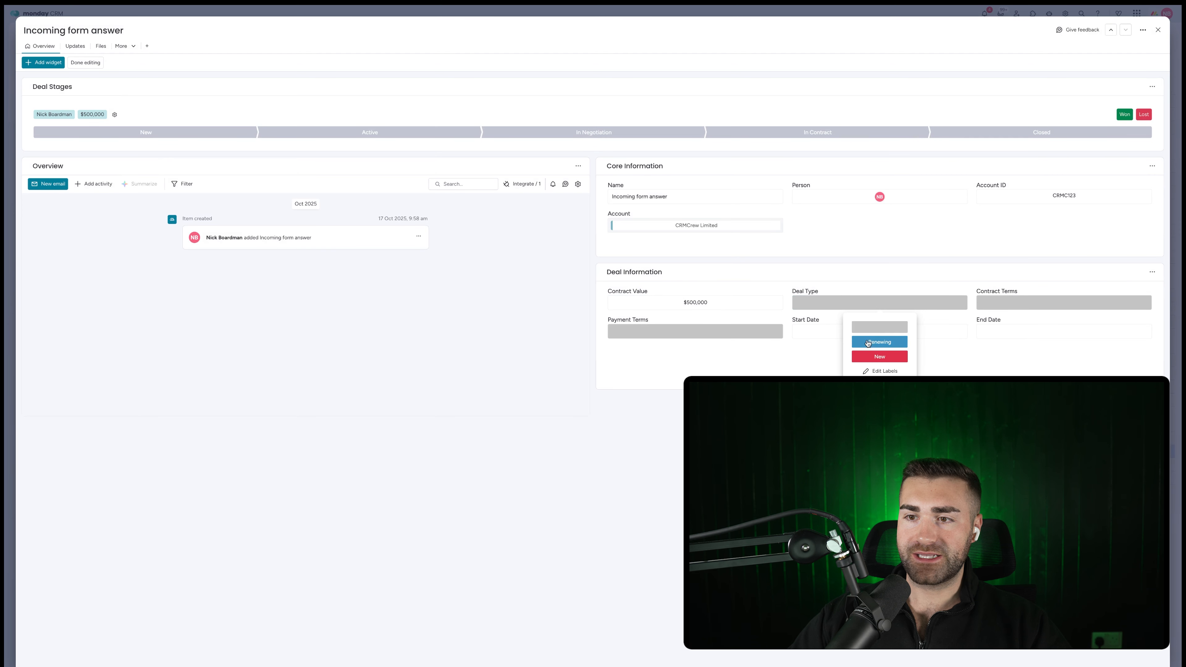
click(879, 340)
click(987, 304)
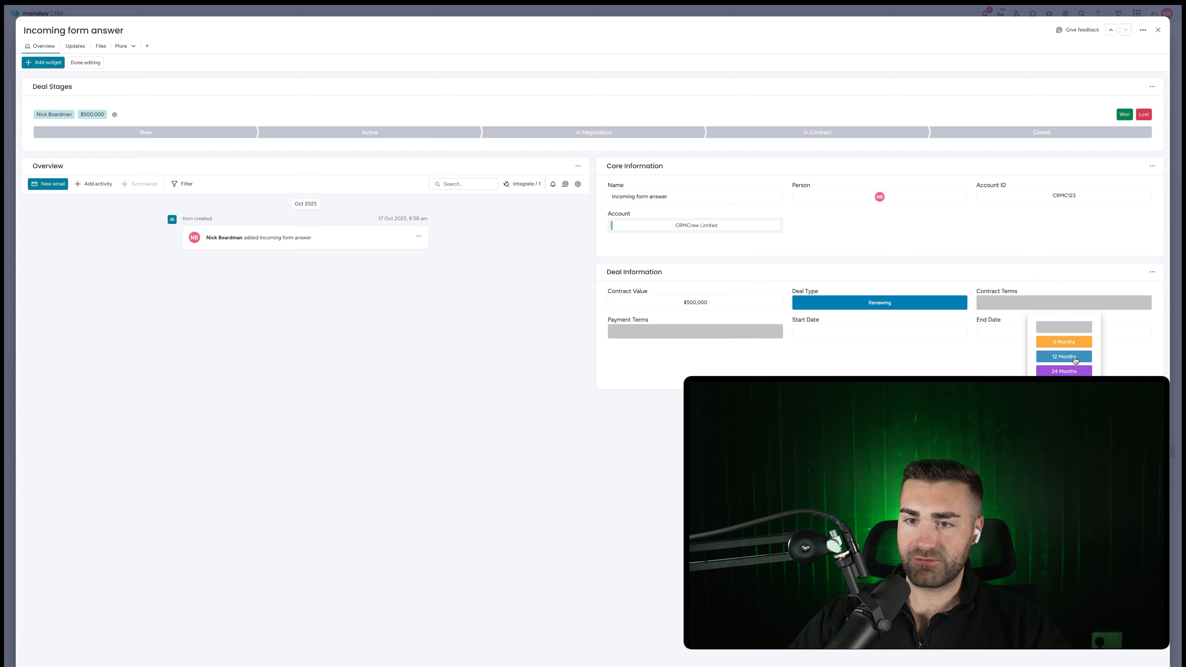
click(1064, 358)
click(710, 333)
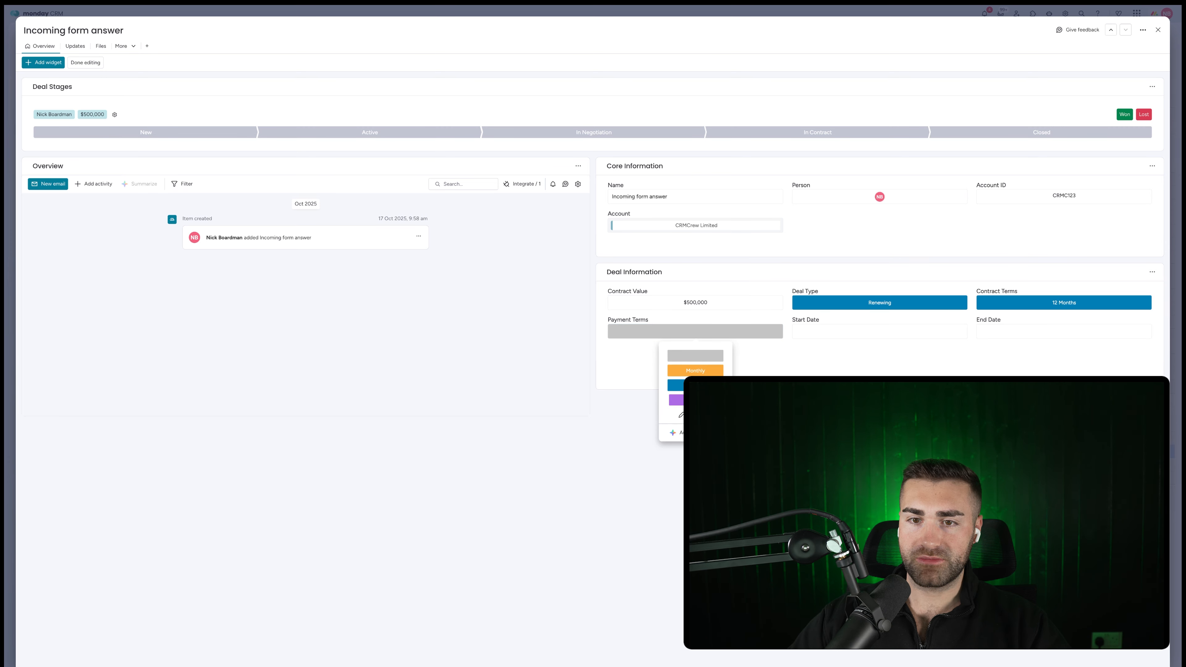
click(676, 400)
- Set the deal's Start Date to 21 Nov 2025 and its End Date to 21 Nov 2026
click(847, 332)
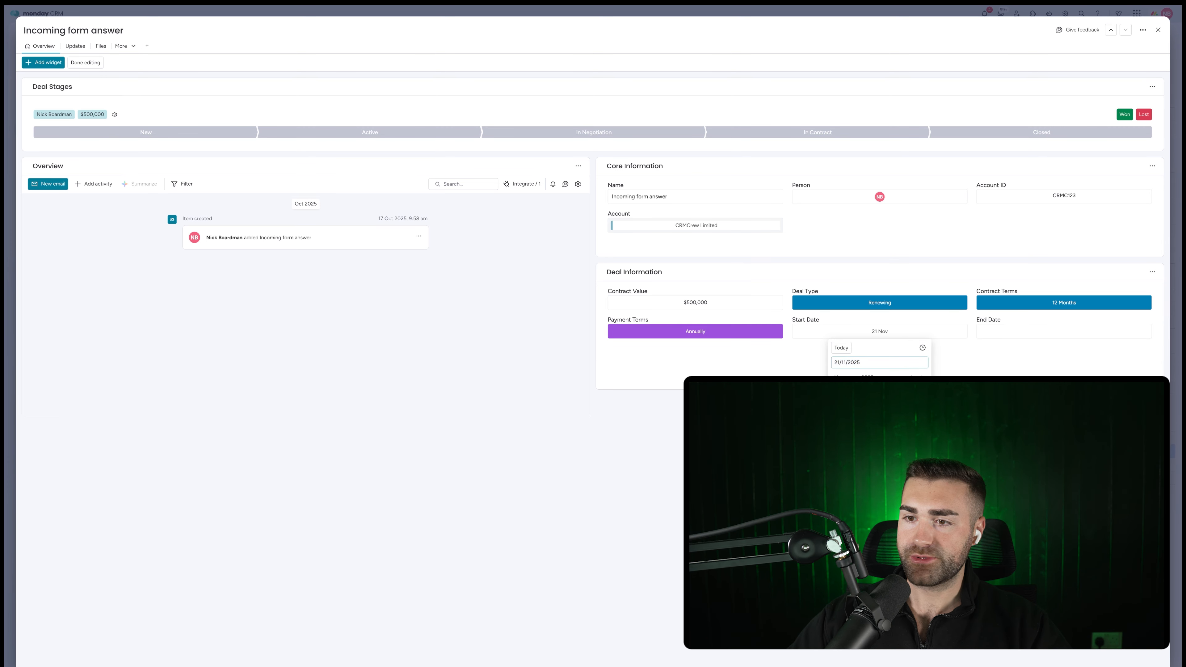
click(1002, 332)
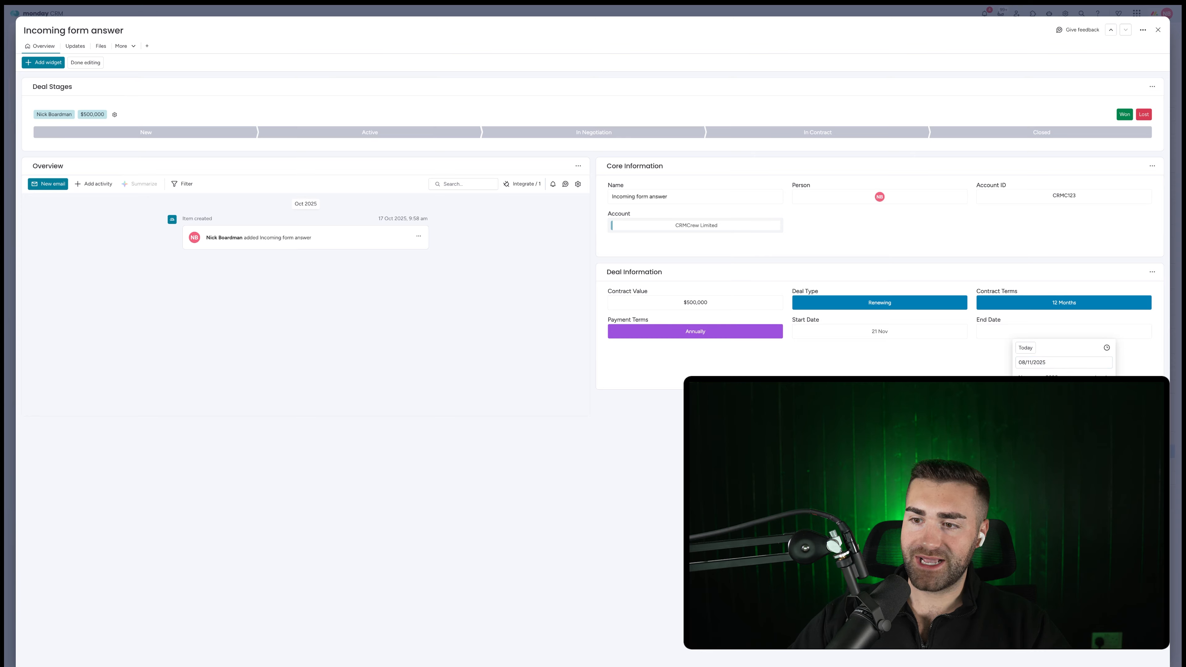
click(1092, 434)
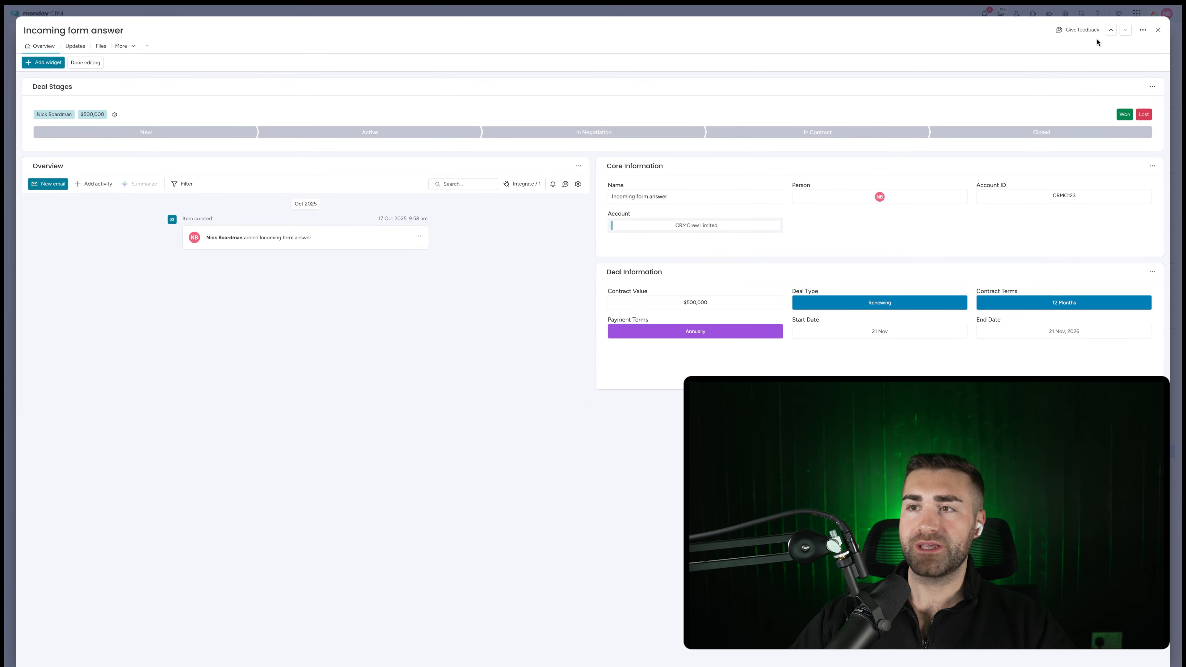
- Close the deal item and change its status to In Negotiation in the Lost Deals group
click(1159, 30)
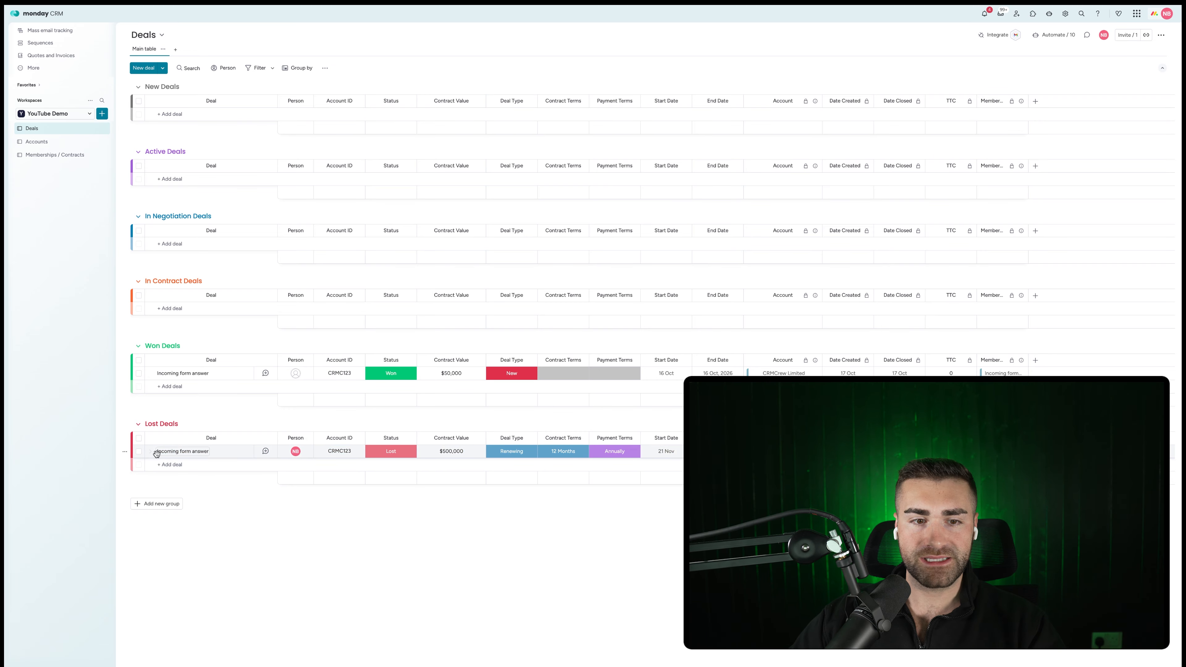
click(381, 456)
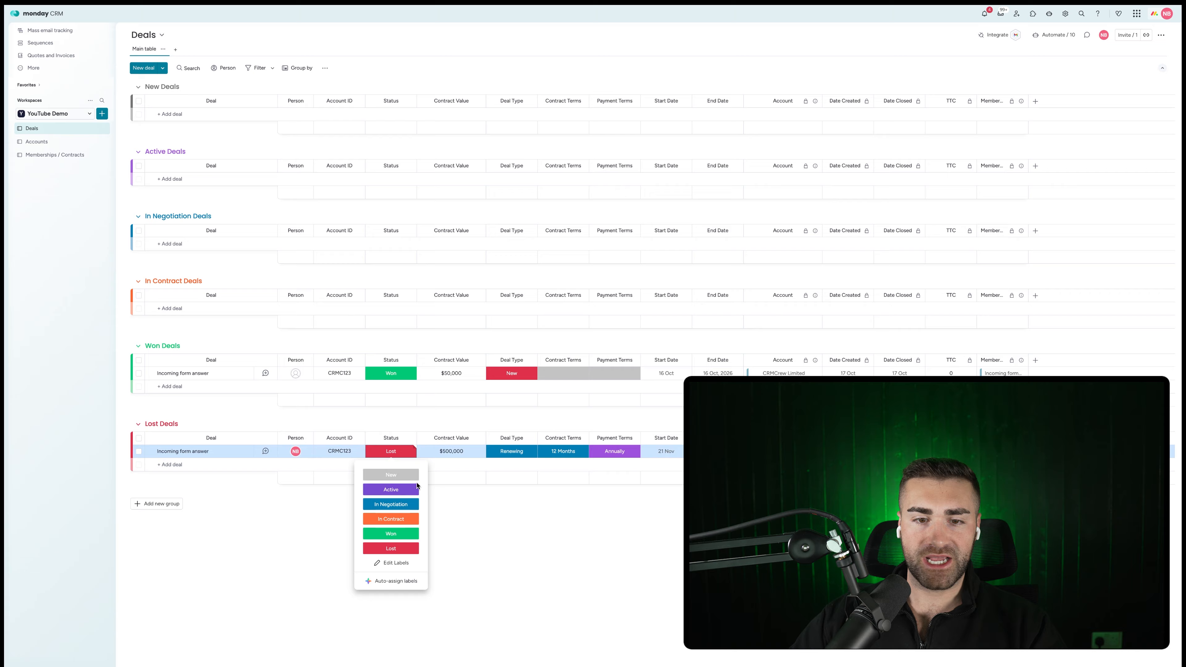
click(391, 506)
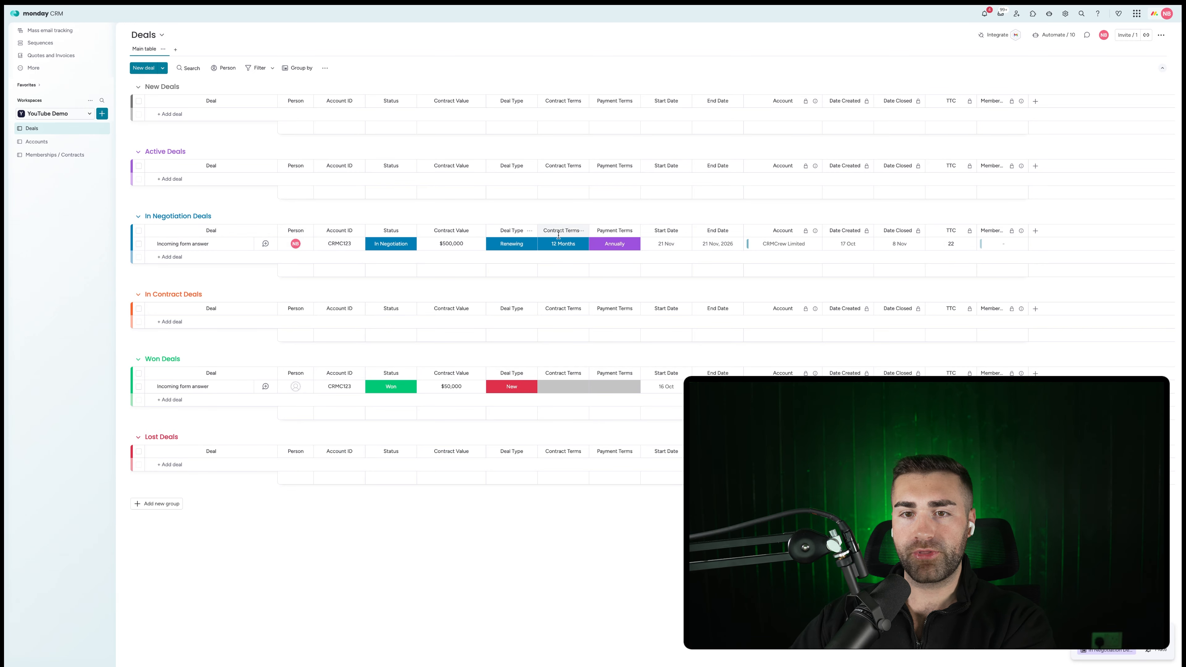
- Edit the reopened deal's layout, making Deal Information and Core Information narrow, equally tall widgets side by side next to Overview
click(259, 245)
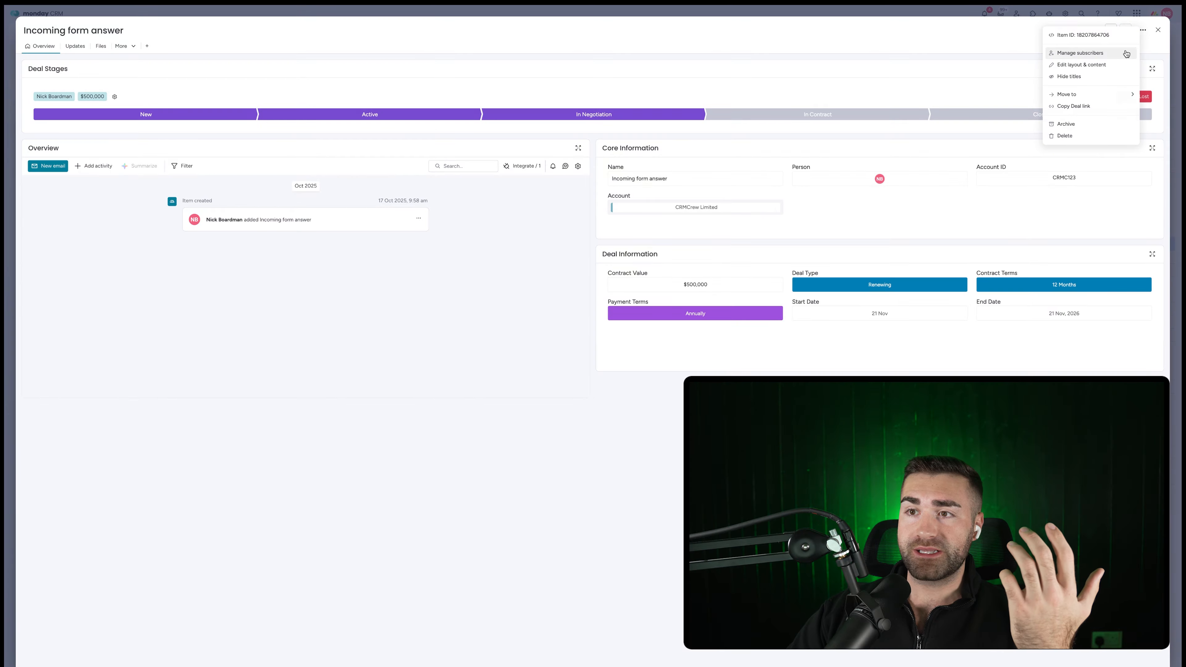
click(1142, 30)
click(1082, 66)
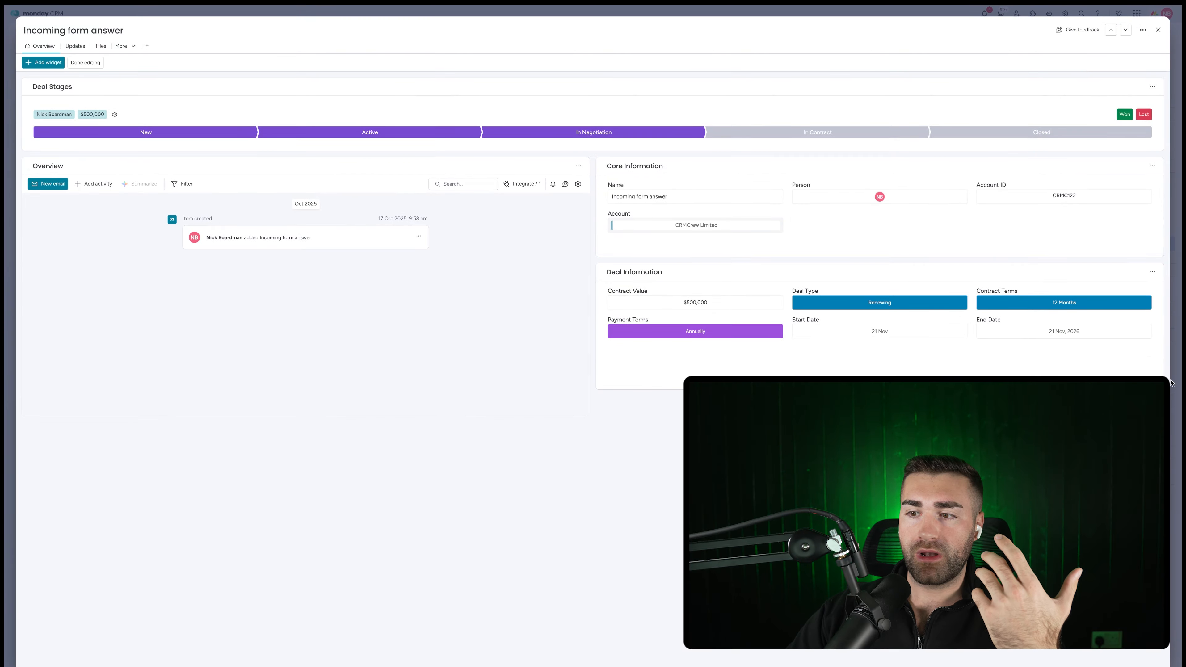
drag(1163, 389, 791, 516)
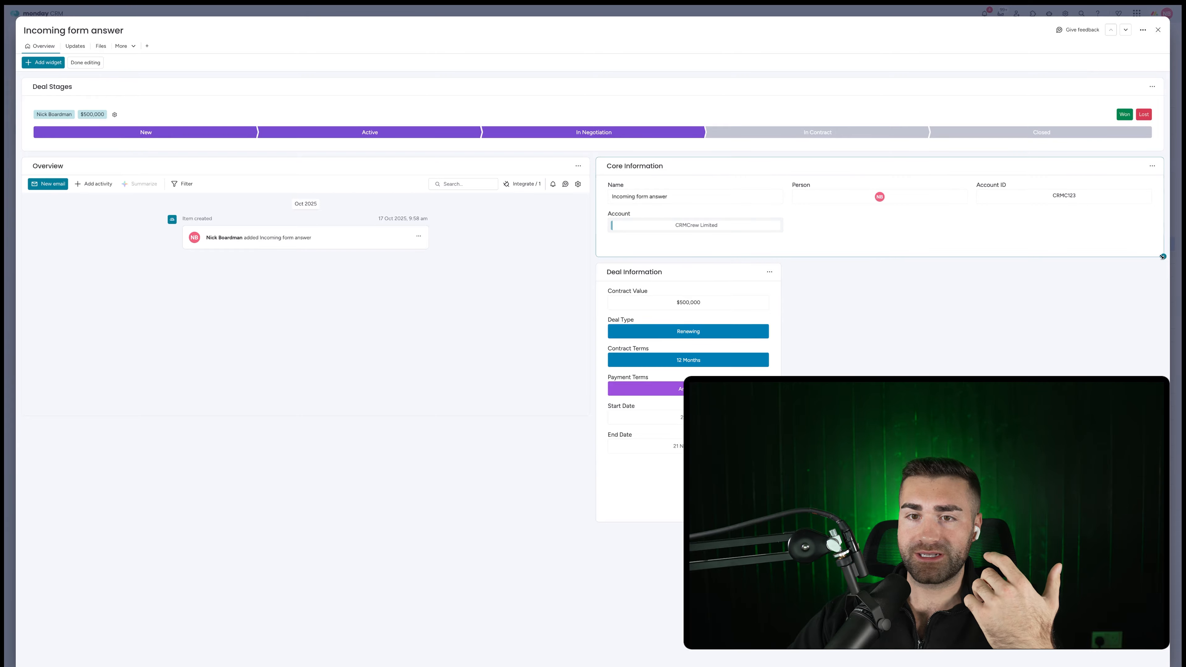
drag(1166, 256, 766, 345)
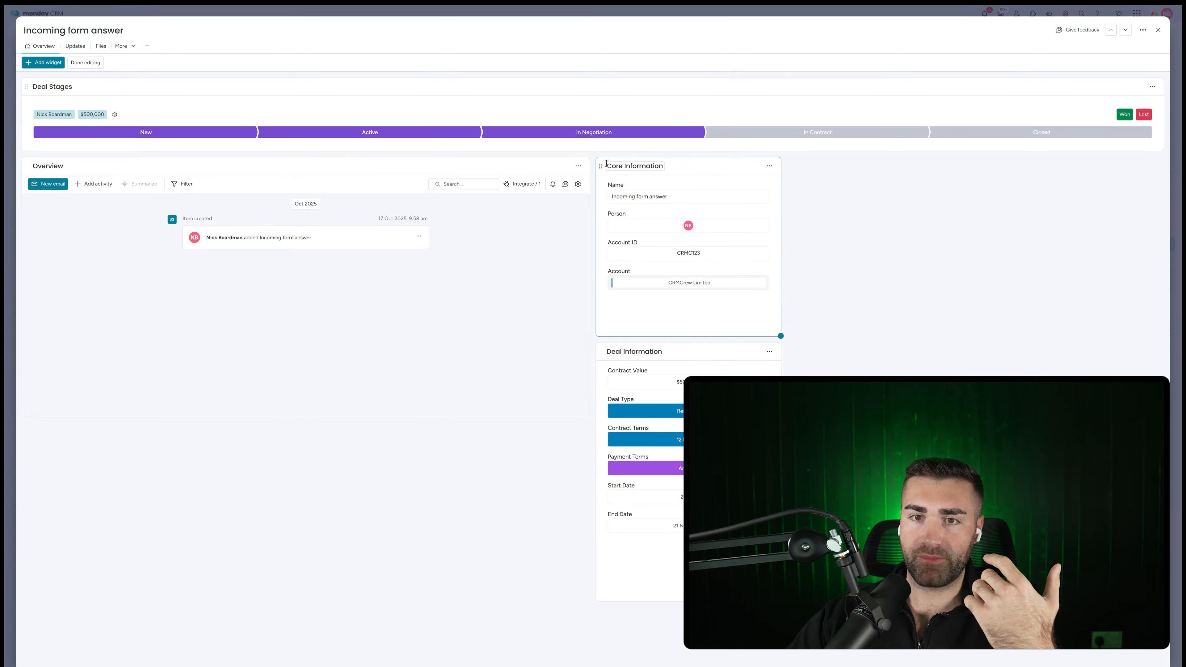
drag(600, 166, 791, 165)
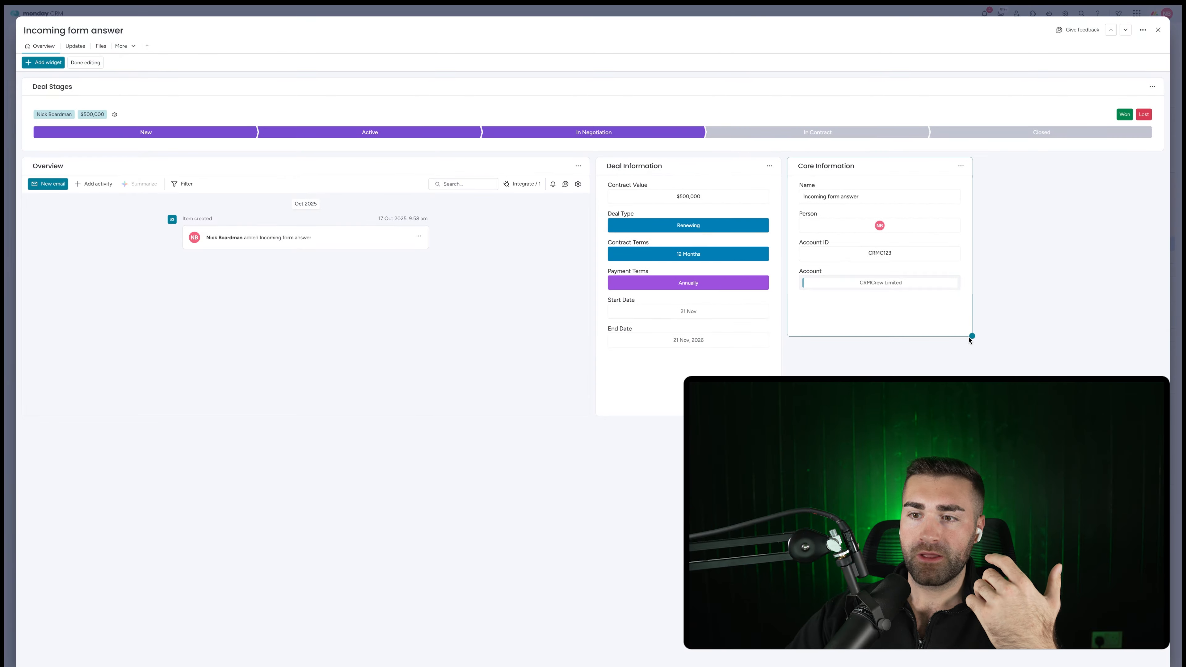
drag(975, 336, 973, 415)
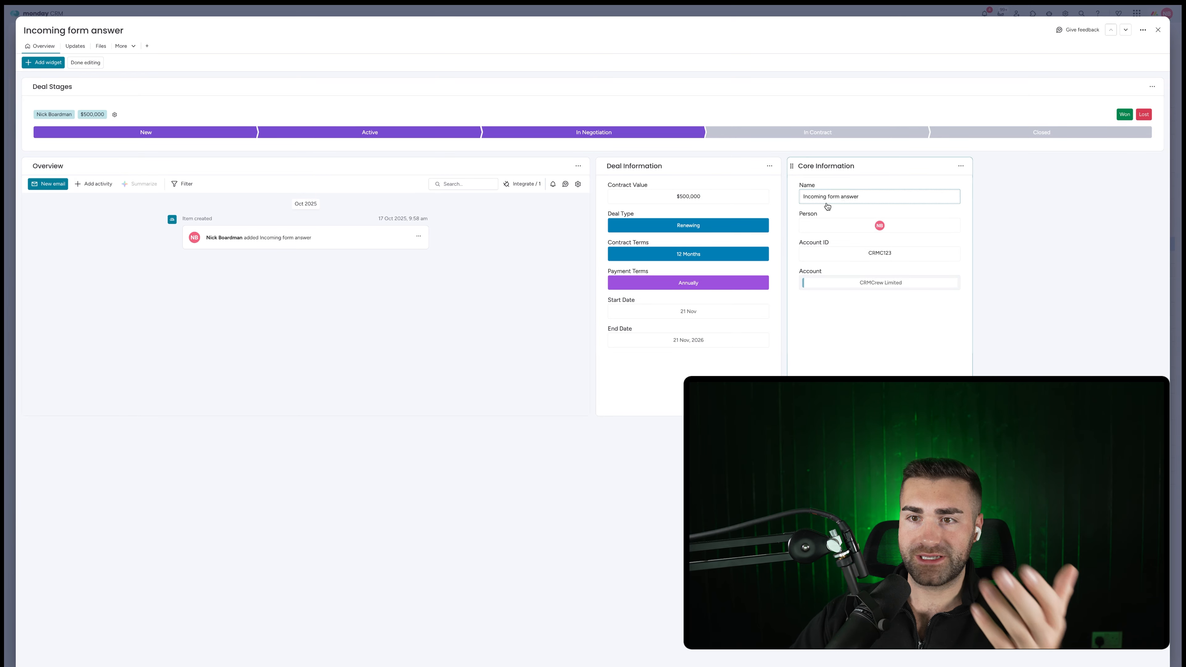
- Add a third Information widget, narrow it to a single column of fields, and place it beside Core Information
click(43, 62)
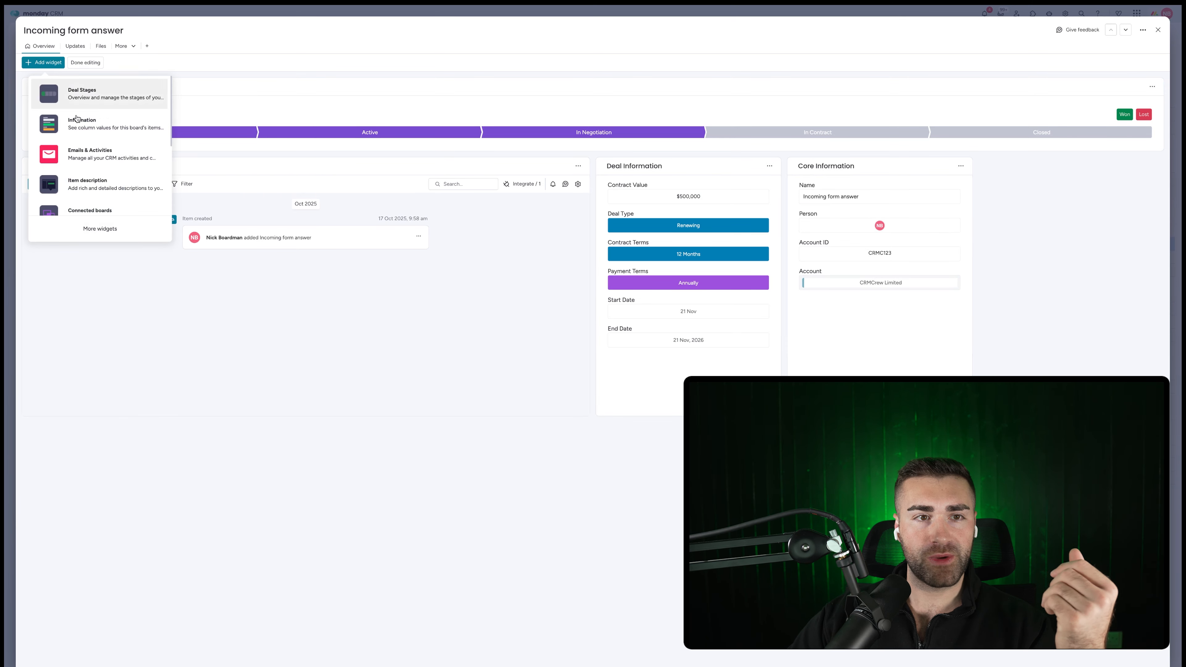
click(678, 241)
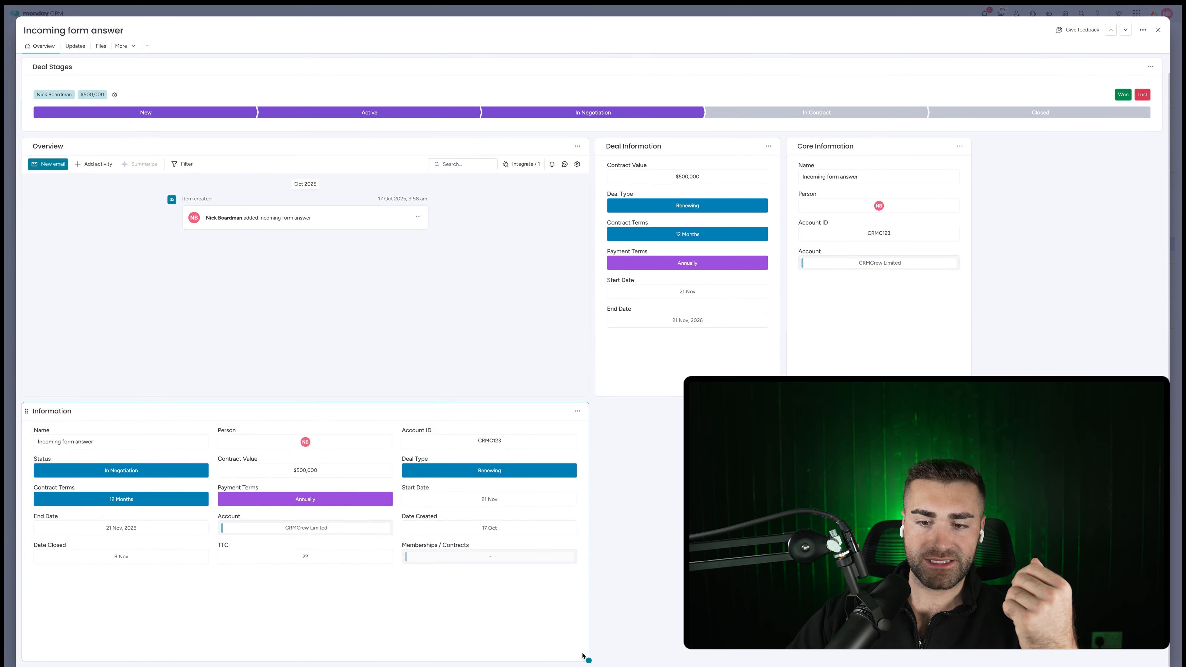
drag(505, 663, 205, 656)
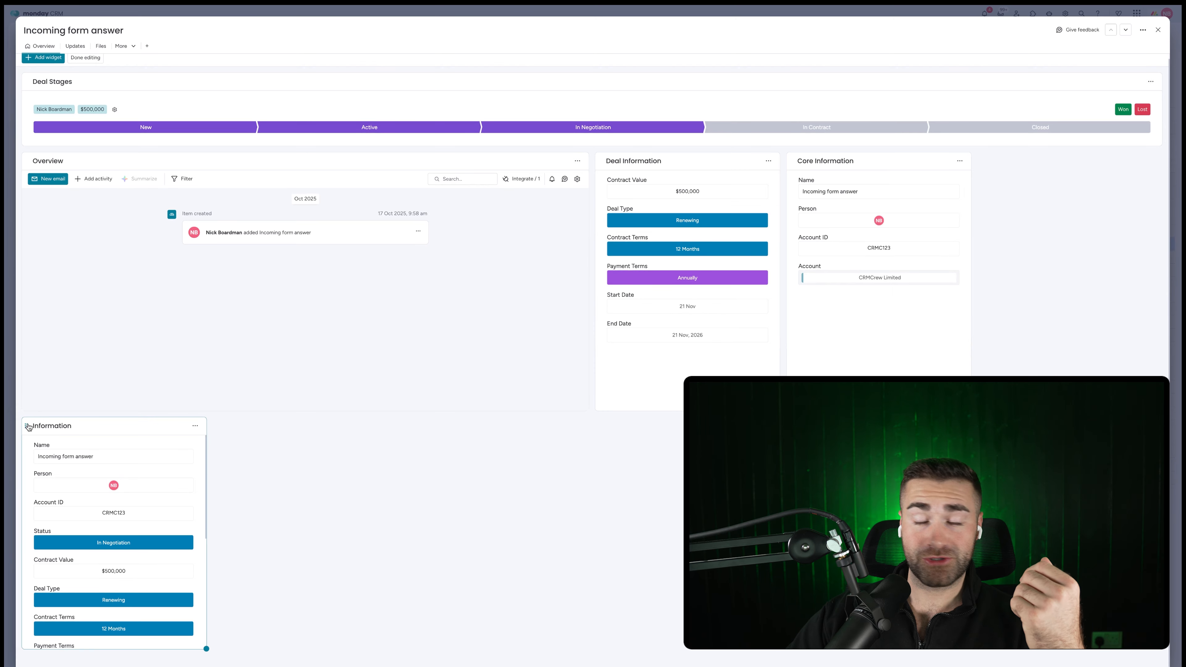
drag(88, 426, 1050, 171)
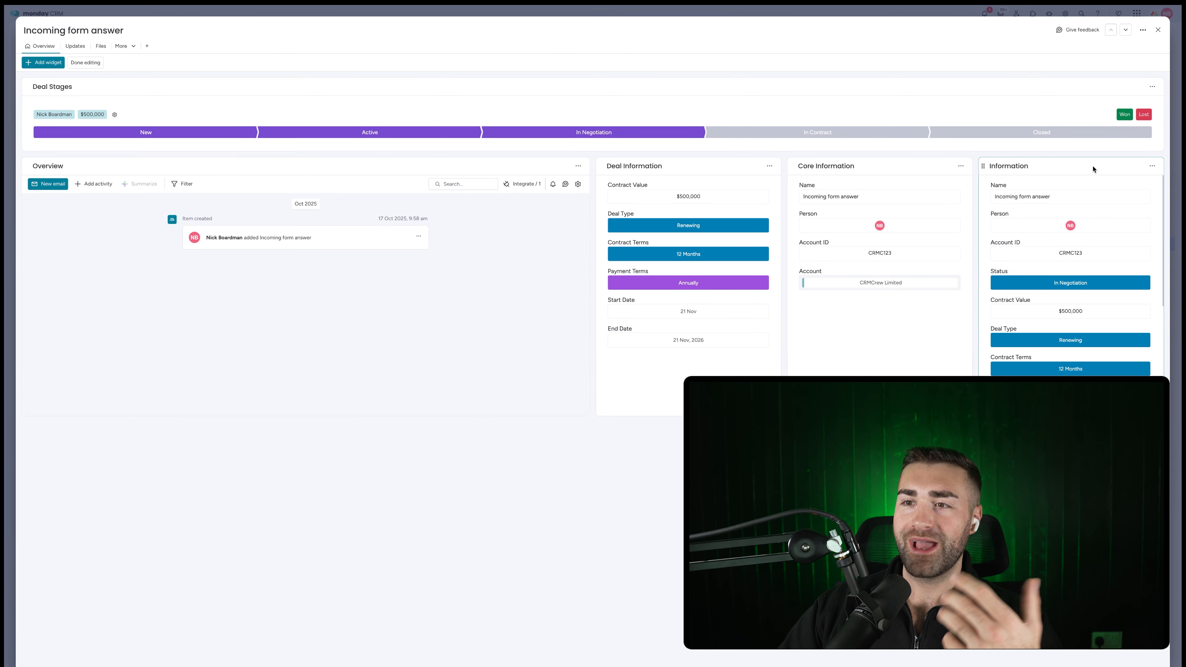
scroll(1079, 267, down, 3)
scroll(1082, 268, up, 3)
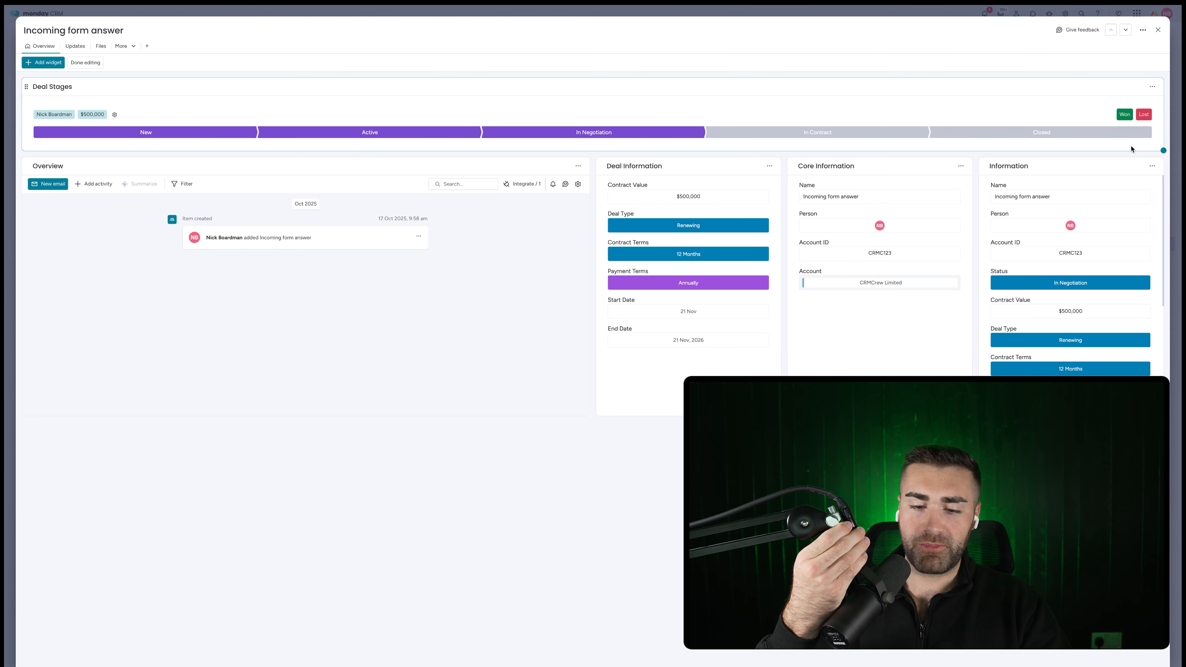
- In the new Information widget's settings, turn off Show only columns with values and deselect all board columns
click(1151, 165)
click(1146, 195)
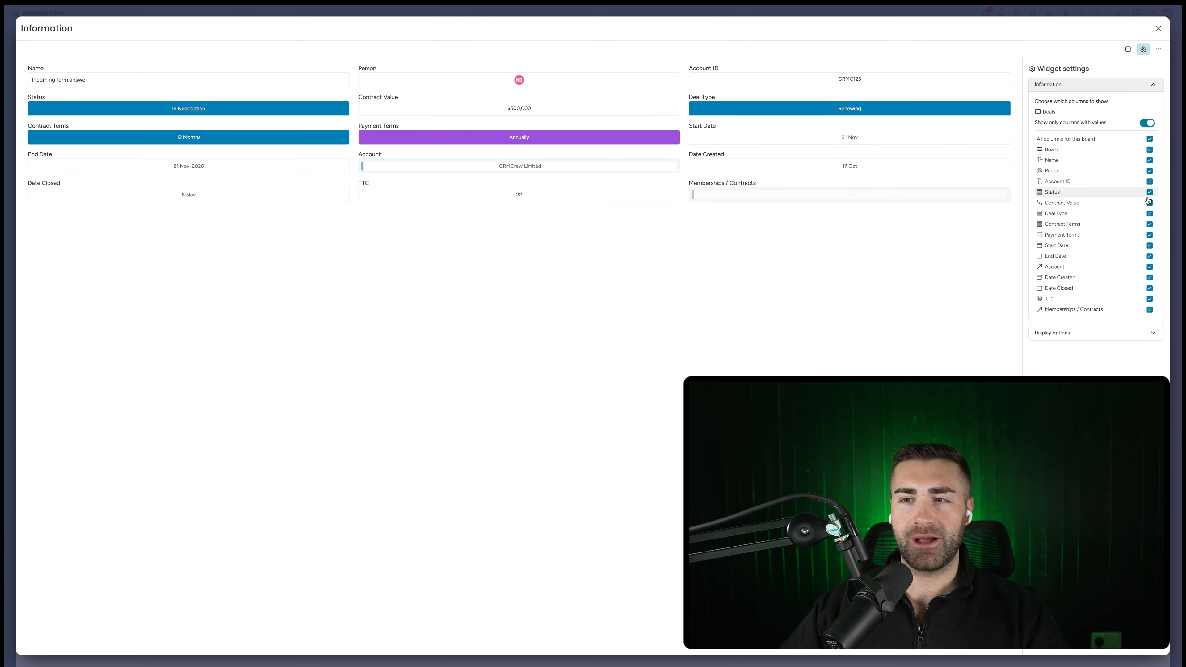
click(1090, 334)
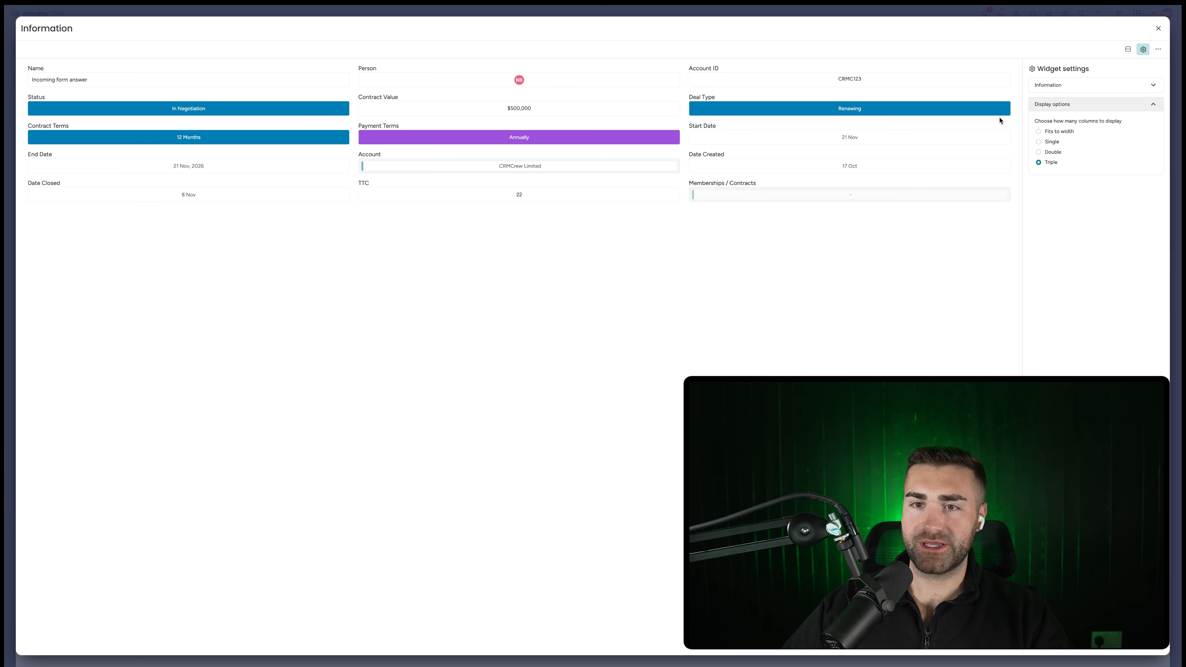
click(1048, 104)
click(1048, 85)
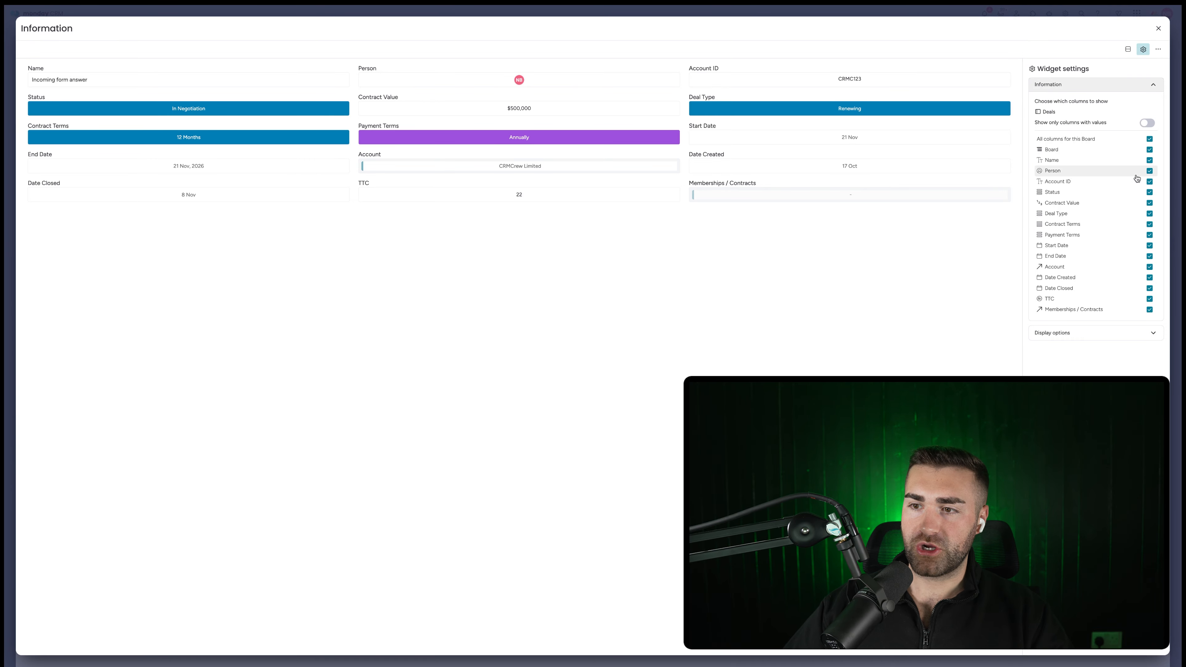
click(1149, 138)
- Show TTC, Date Closed and Date Created in the new Information widget and rename it Tracking Information
click(1064, 301)
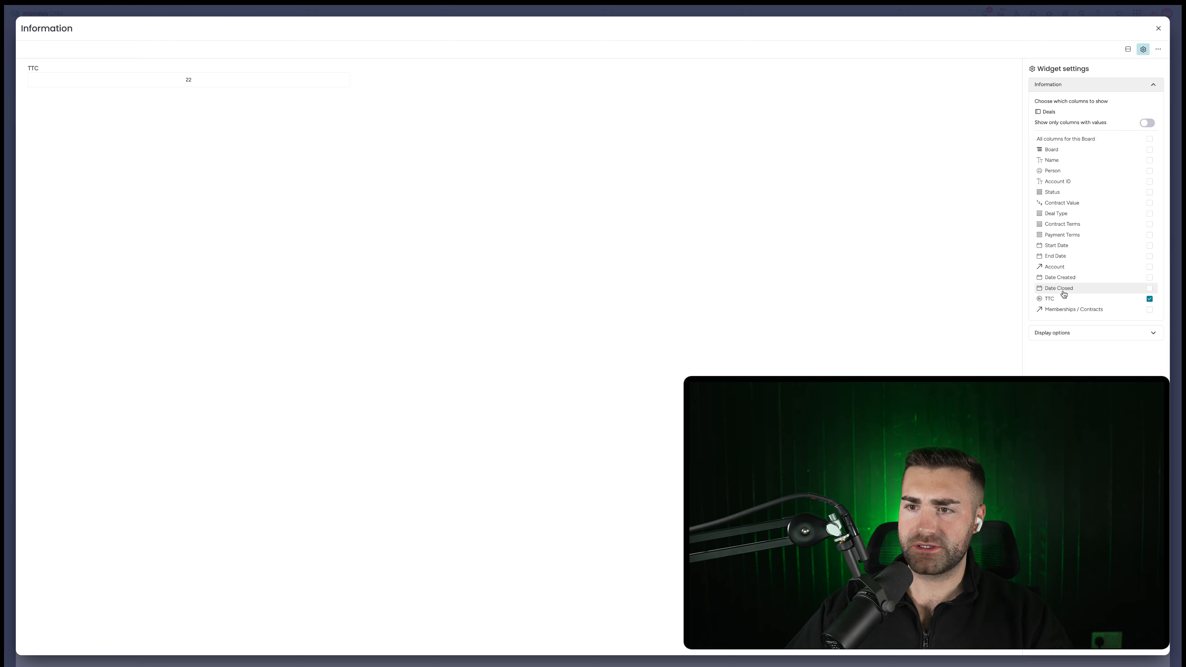
click(1061, 287)
click(1059, 277)
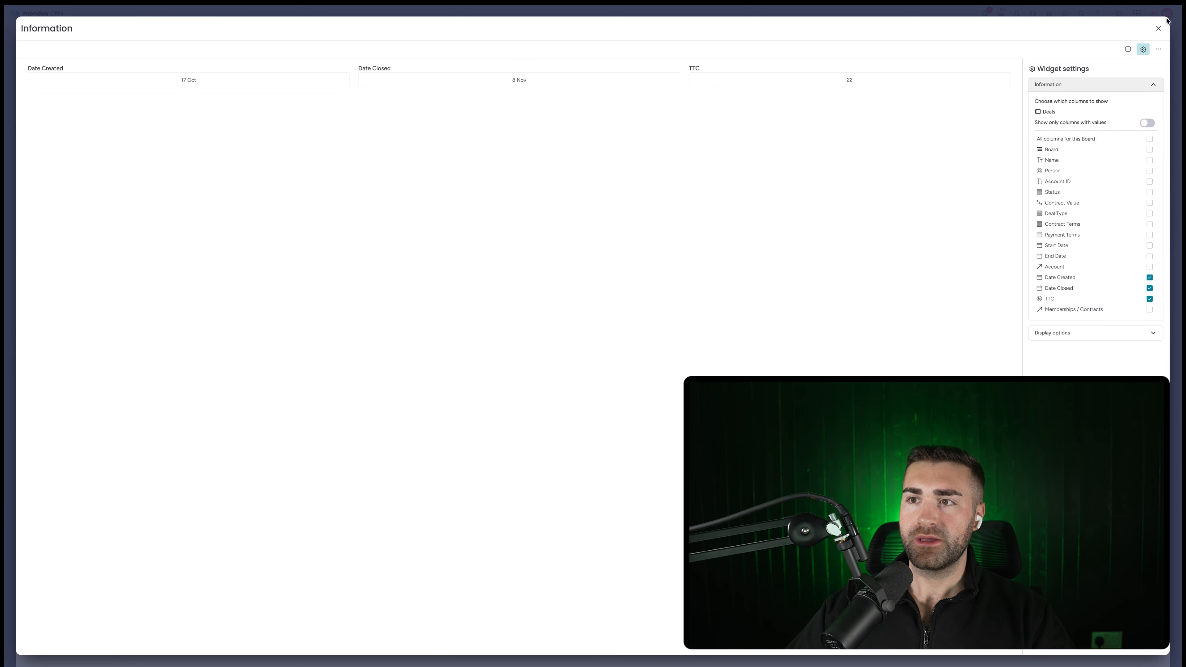
click(1158, 28)
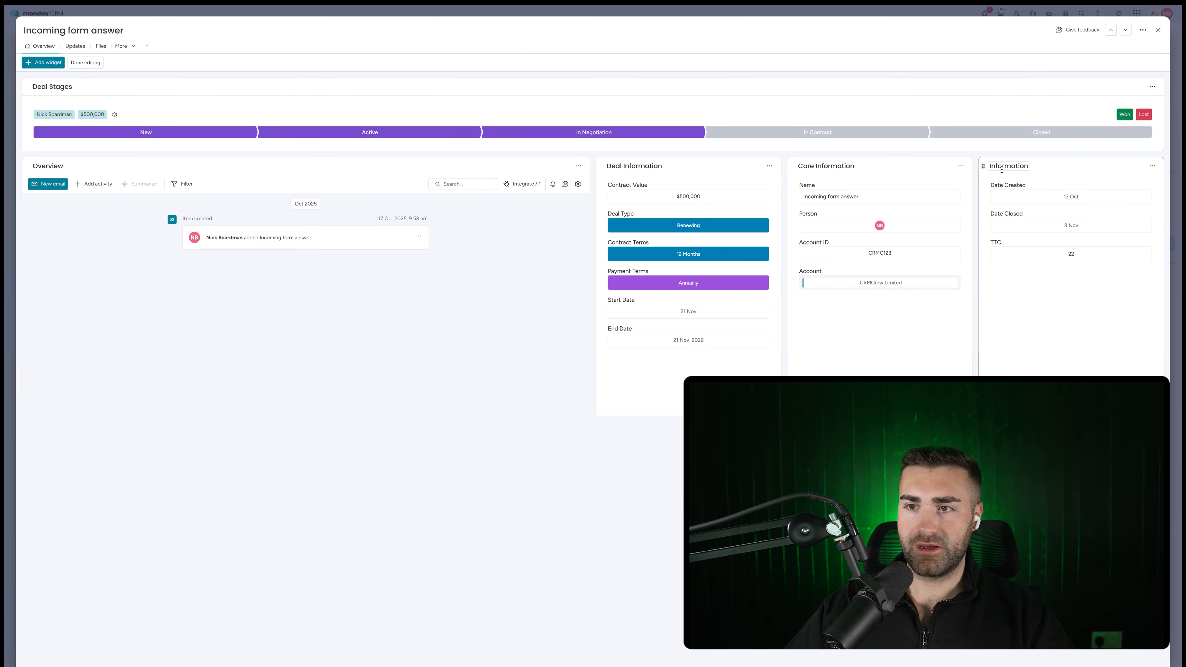
click(996, 165)
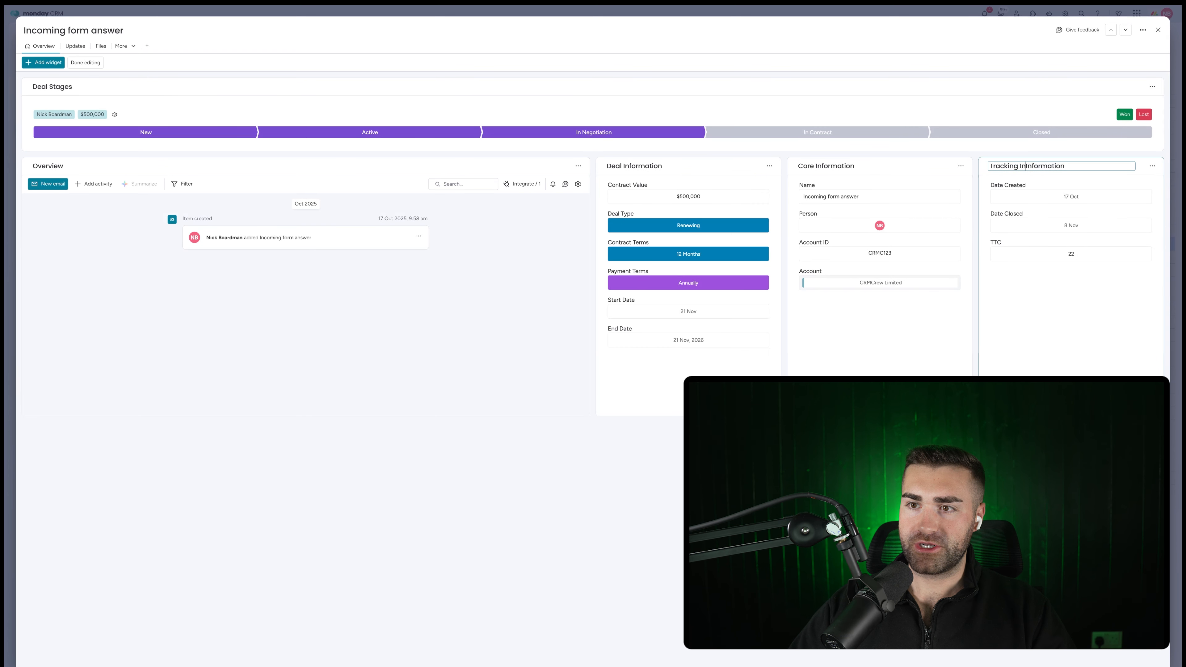
key(Return)
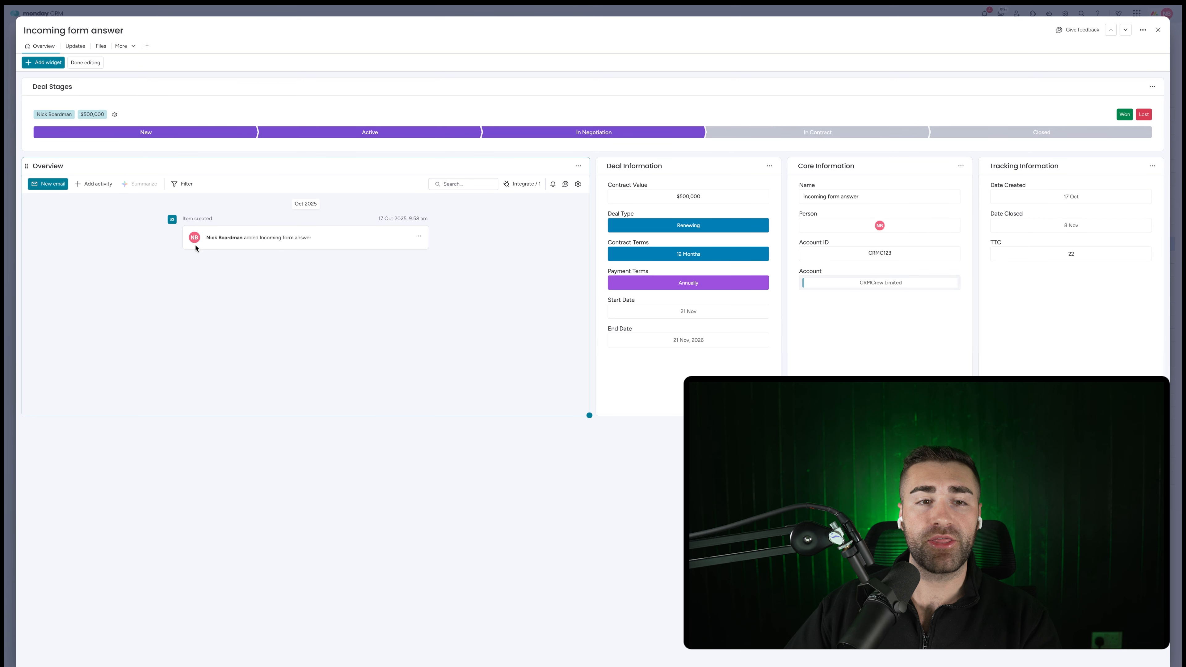
- Log a call summary reading "this is example call" in the Overview widget and permanently dismiss the mobile app promotion
click(99, 185)
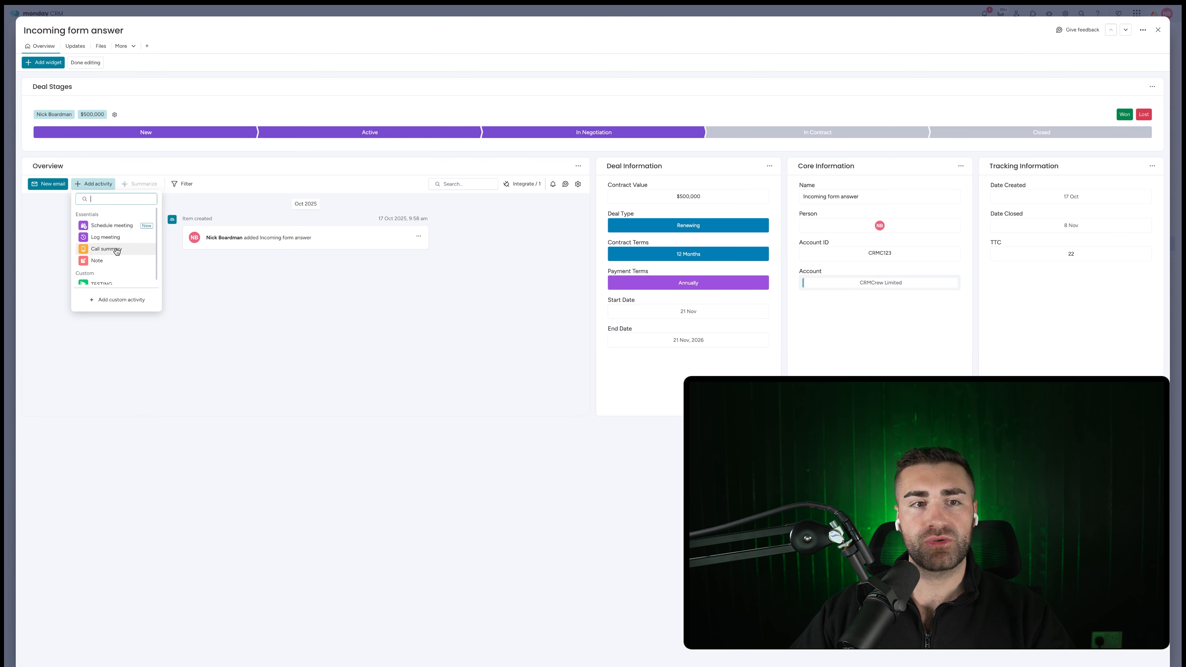
click(48, 213)
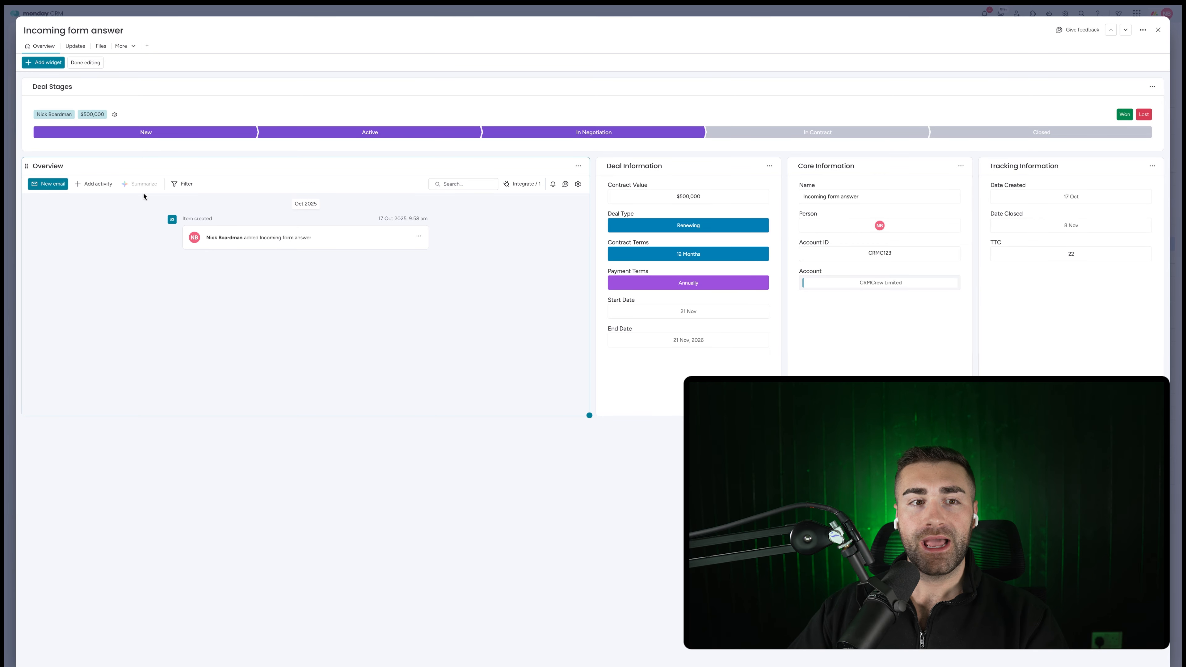
click(99, 187)
click(106, 251)
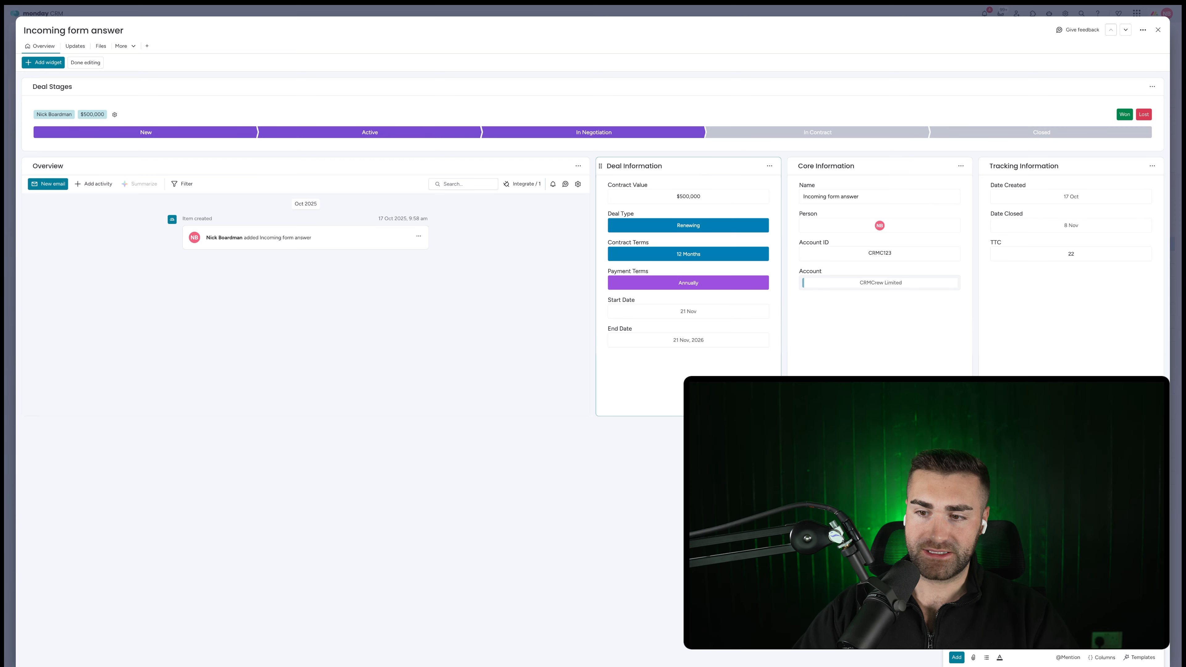
click(956, 657)
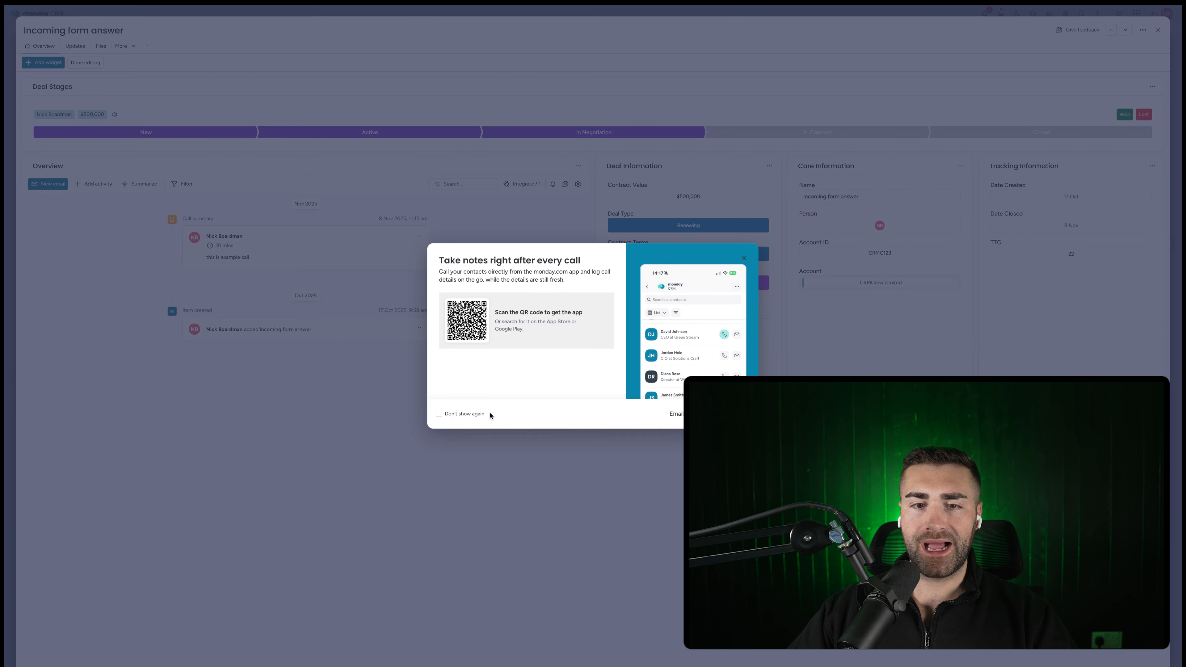
click(472, 414)
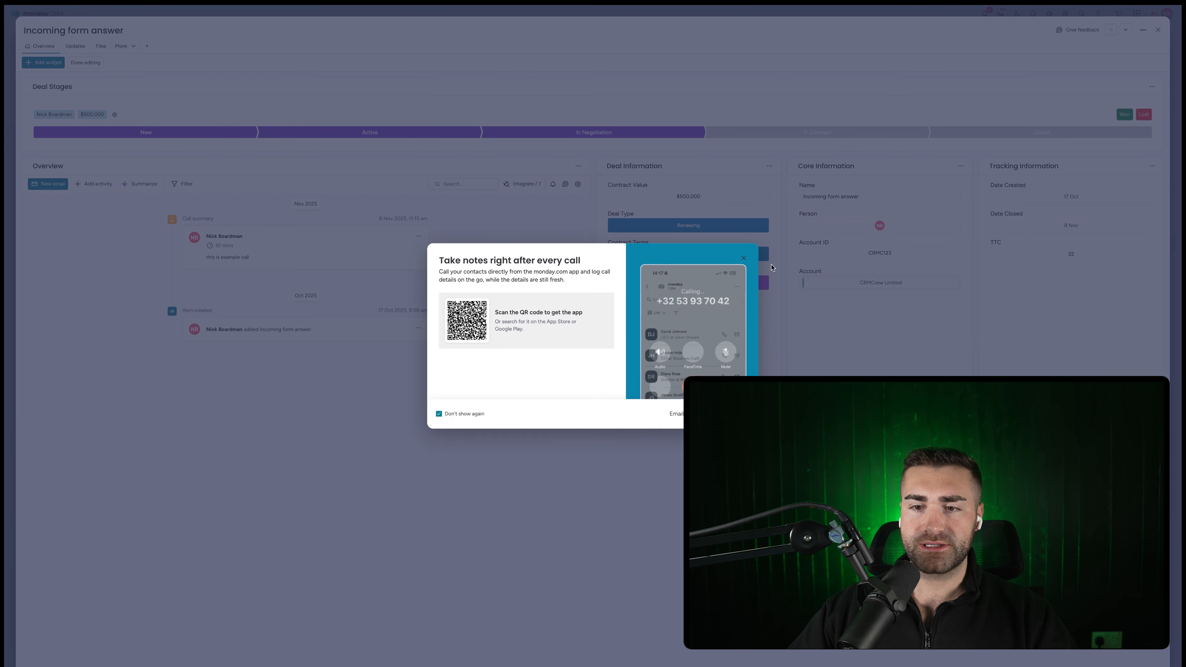
click(744, 258)
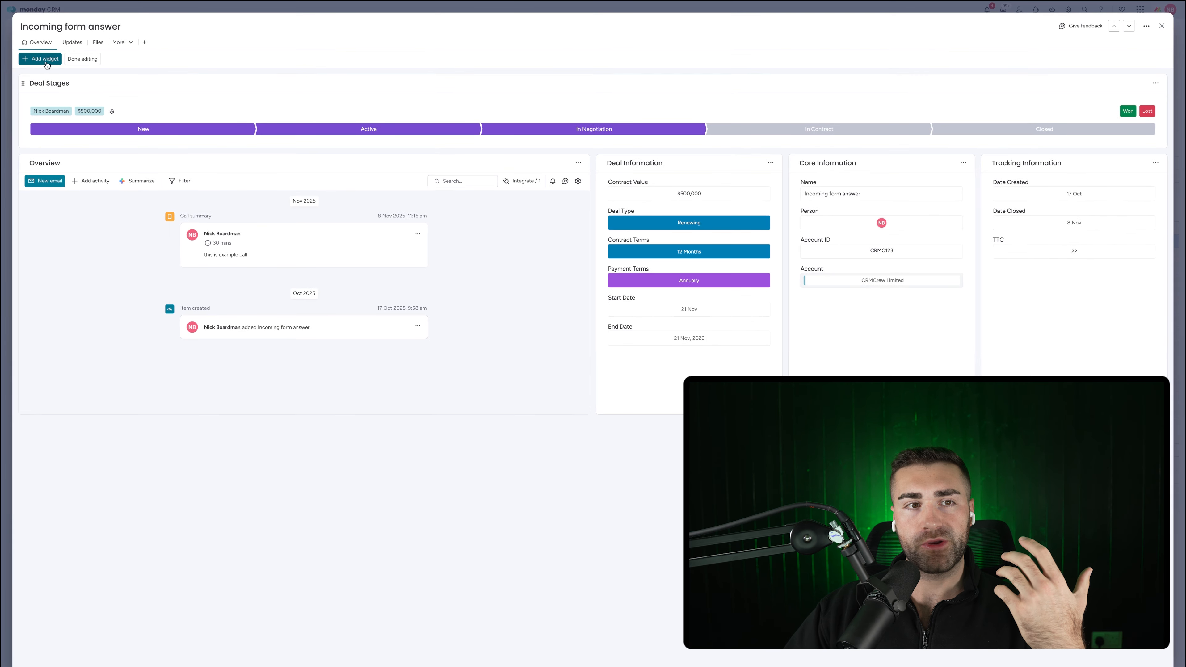
- Try out an Item description widget in the deal's layout and delete it
click(40, 58)
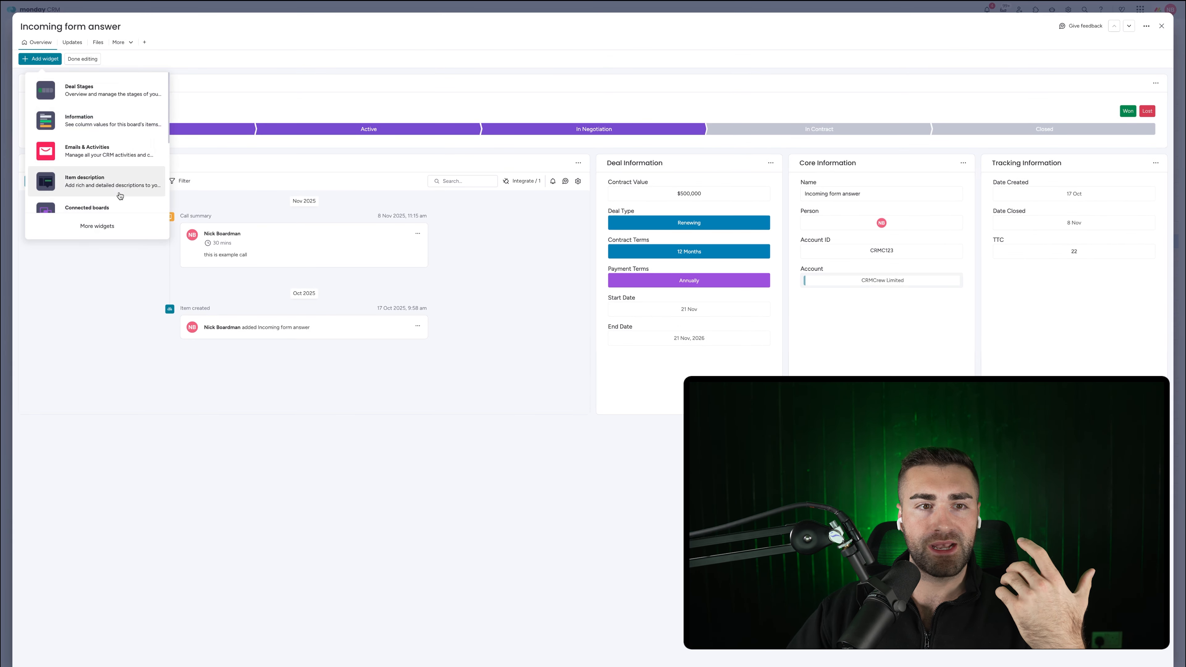
scroll(122, 191, down, 1)
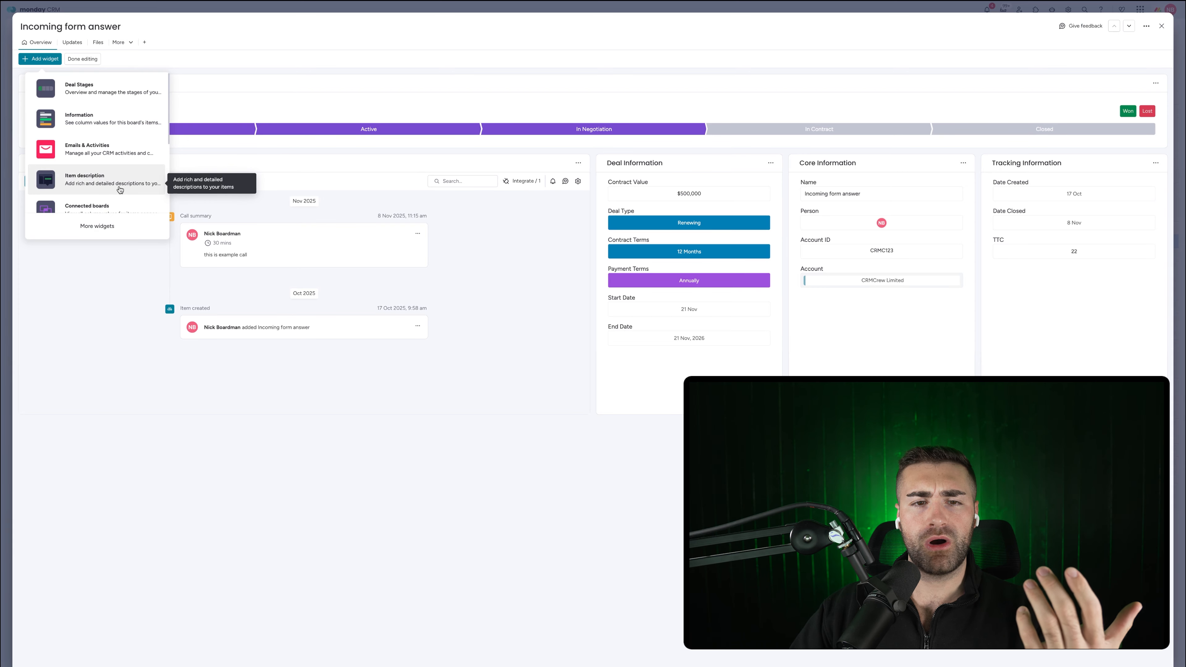
click(120, 186)
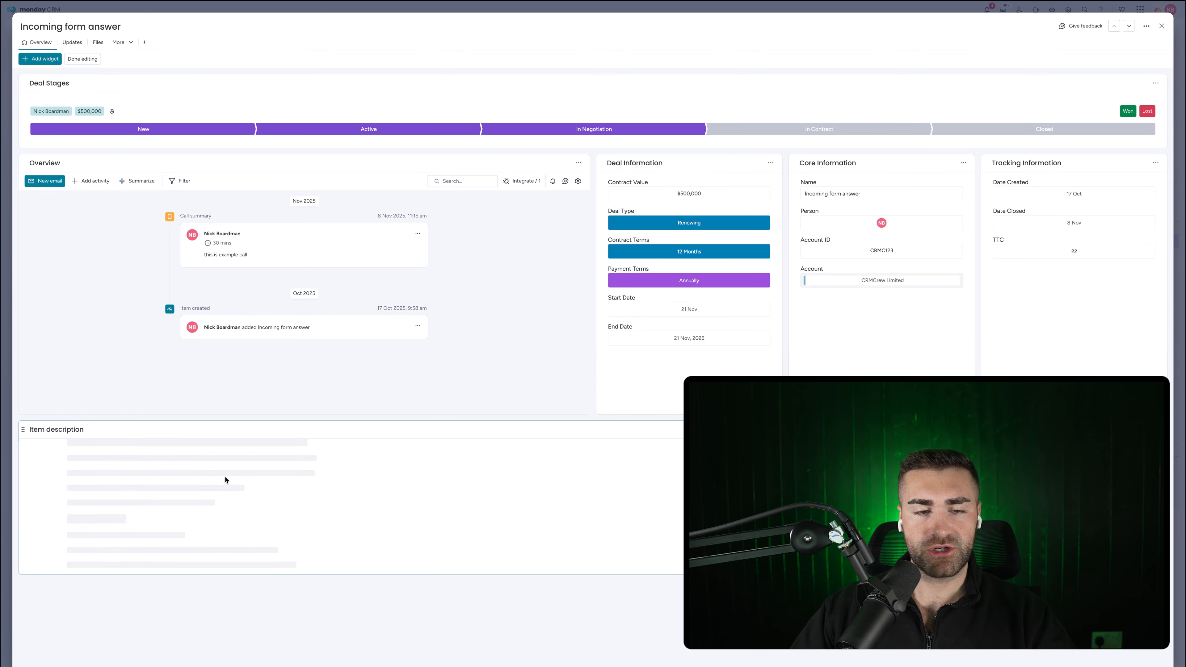
text(ew;fohqwifu)
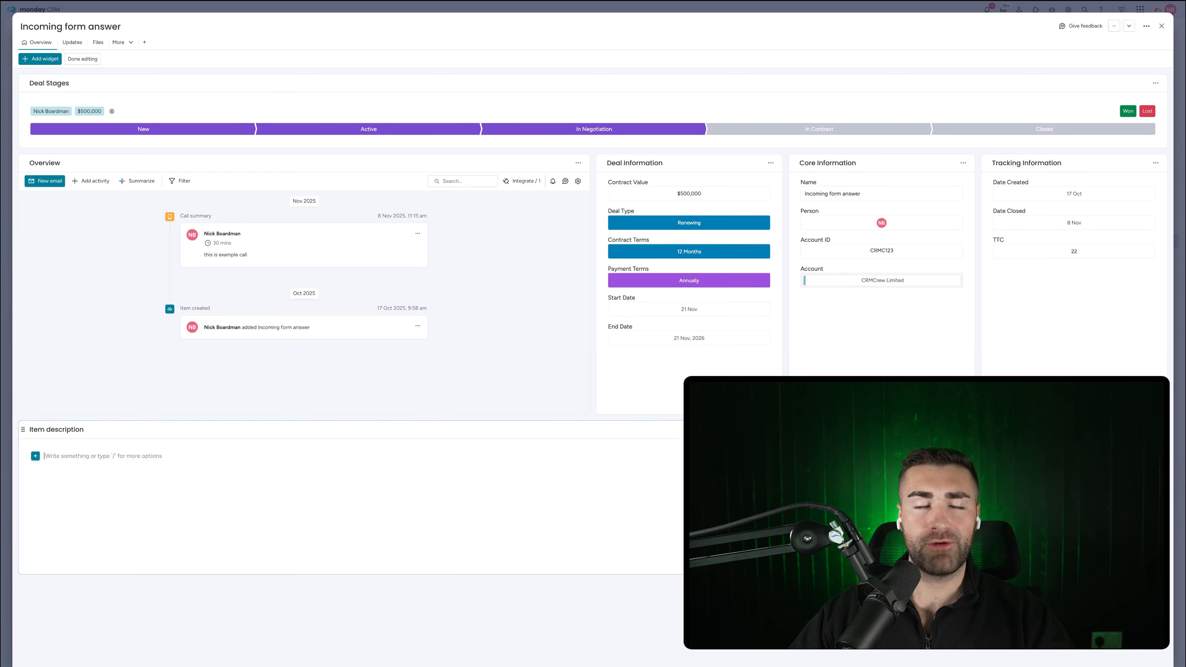
click(1129, 462)
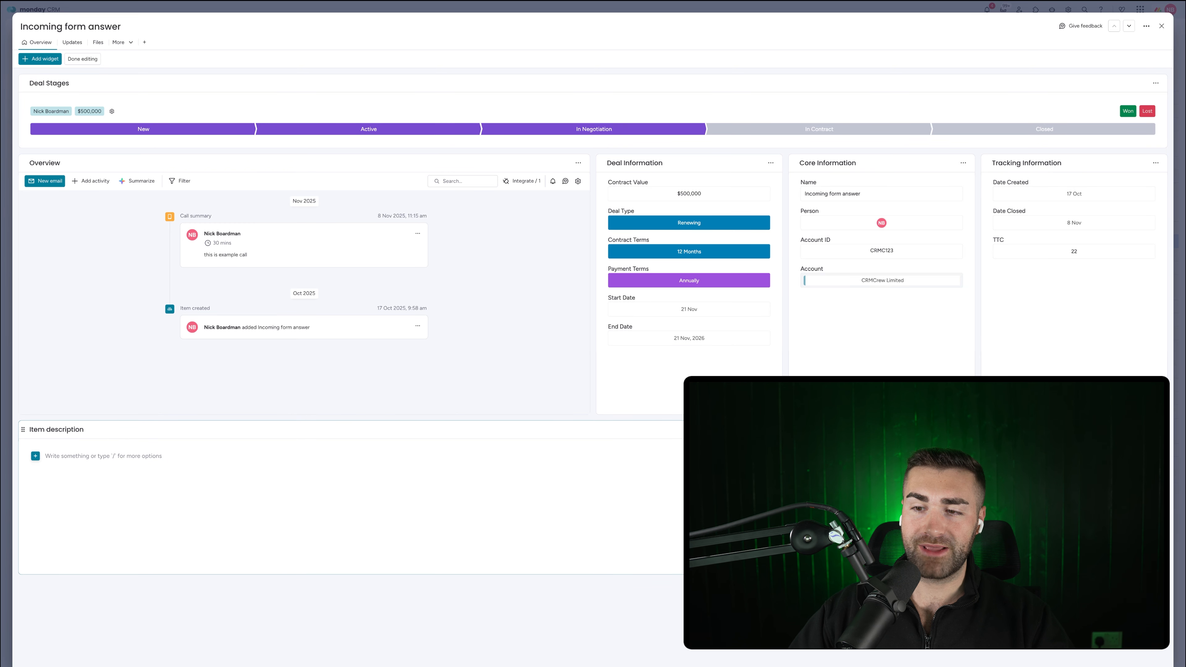
- Add a Connected boards widget to the deal's layout and close the deal
click(46, 59)
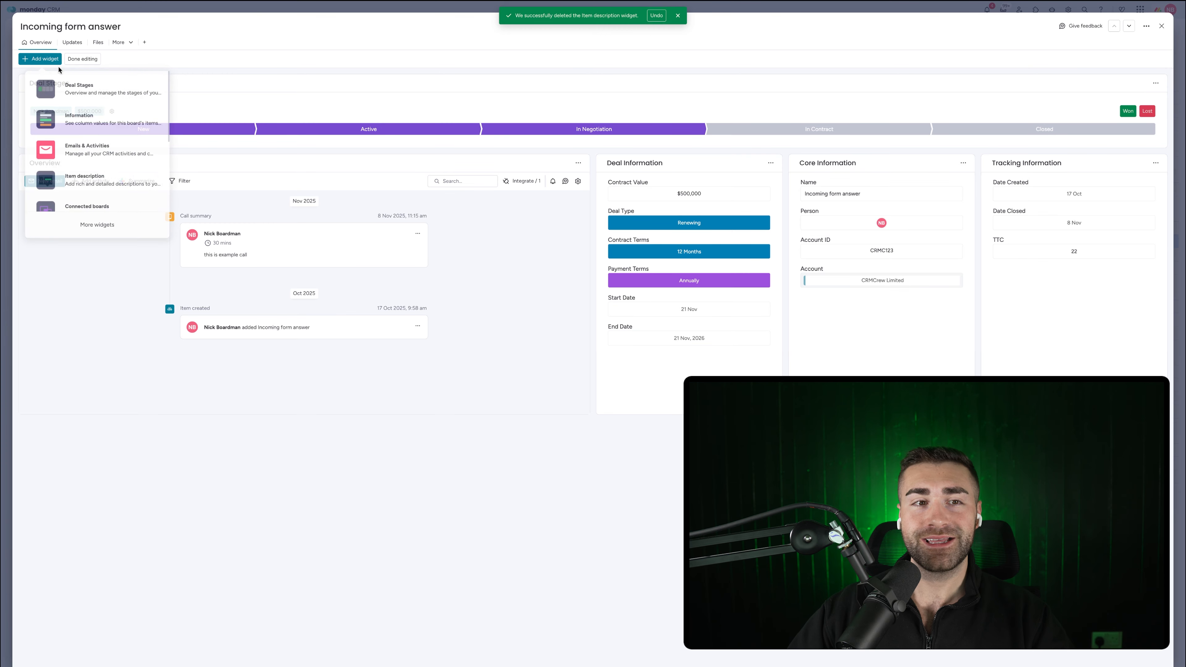
scroll(118, 173, down, 3)
scroll(118, 169, down, 1)
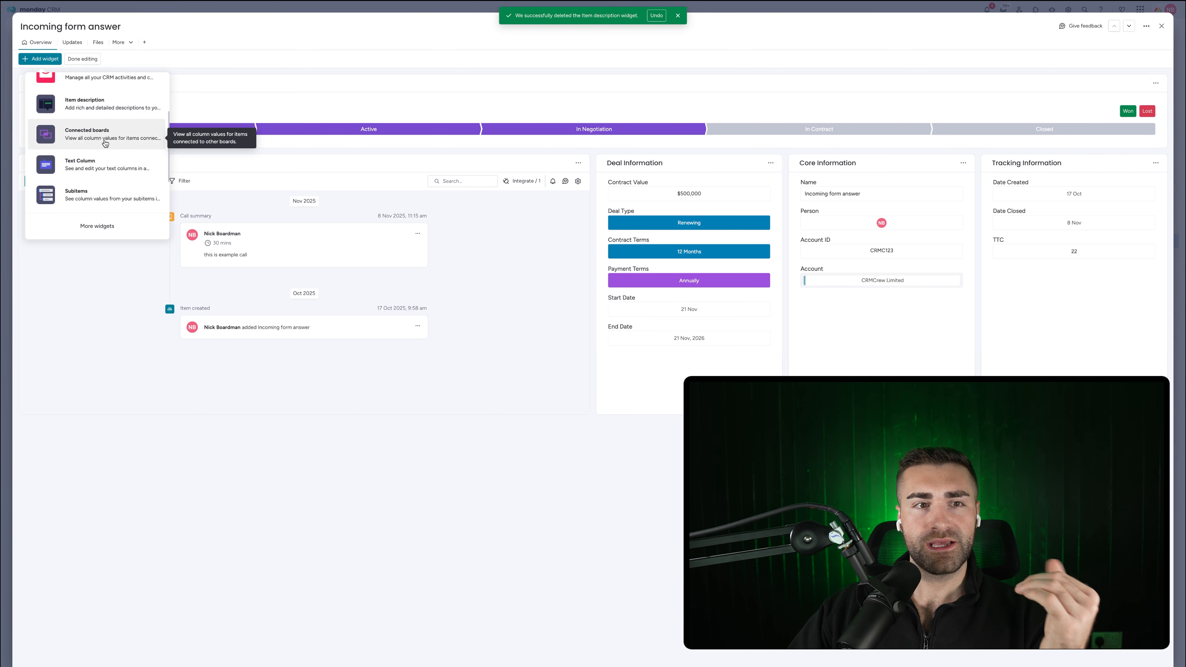
click(103, 145)
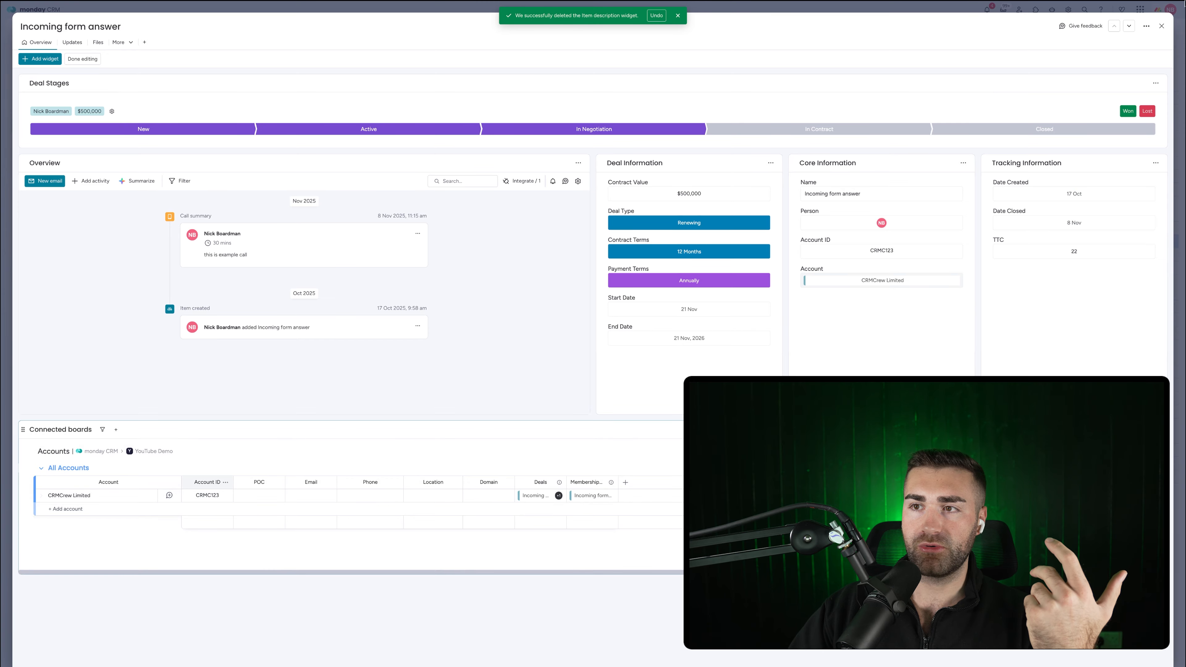
click(1161, 27)
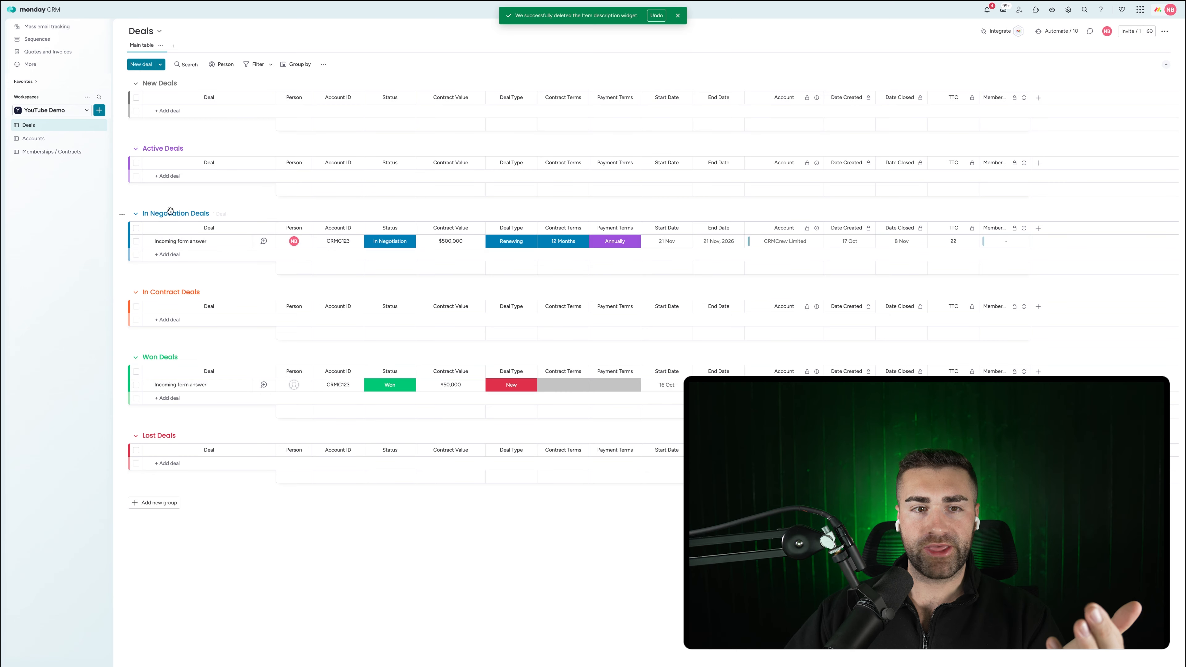
- Reopen the deal in In Negotiation Deals, edit its layout and move Connected boards directly beneath Deal Stages
click(264, 241)
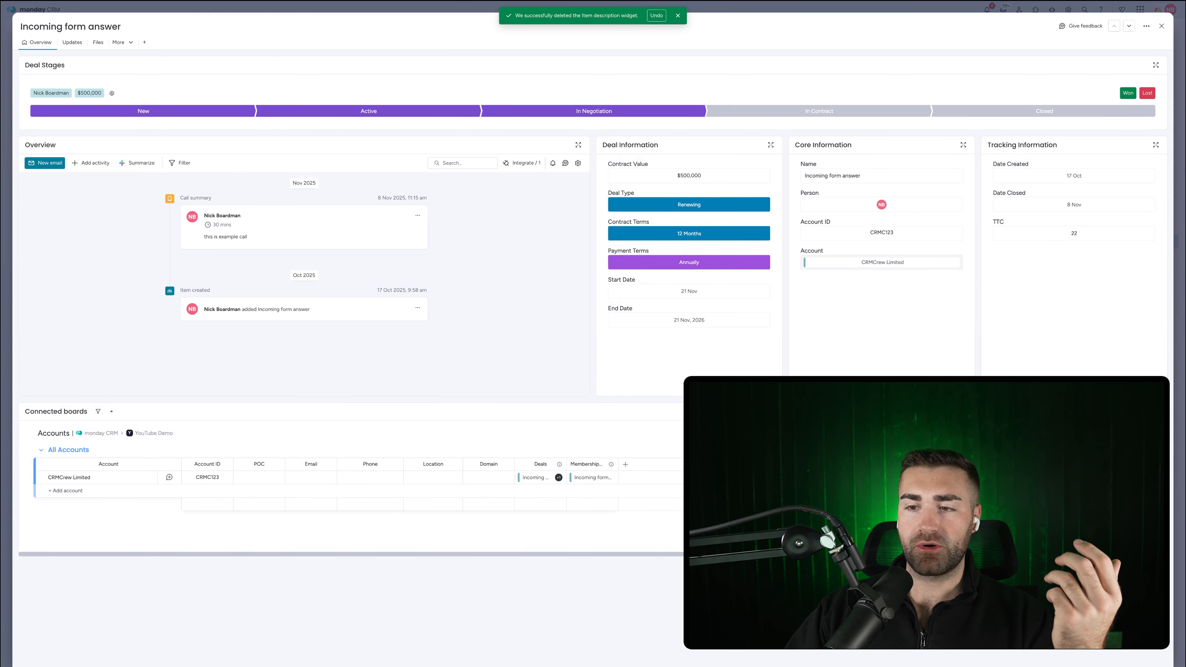
click(1146, 27)
click(1083, 58)
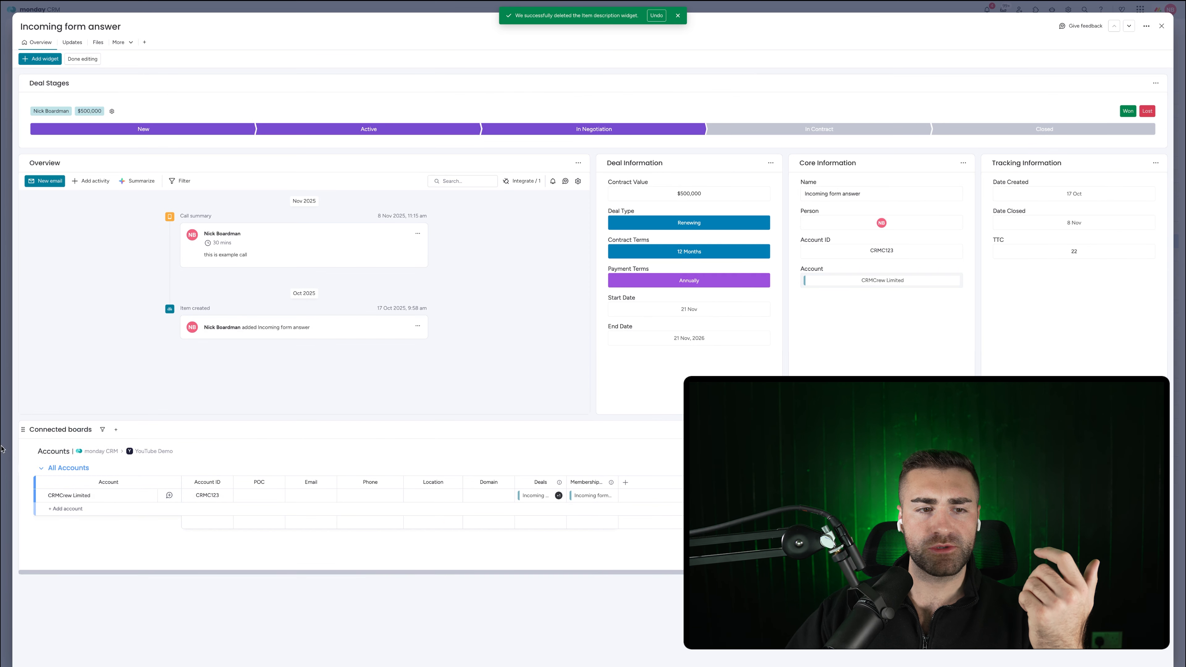
drag(7, 187, 388, 162)
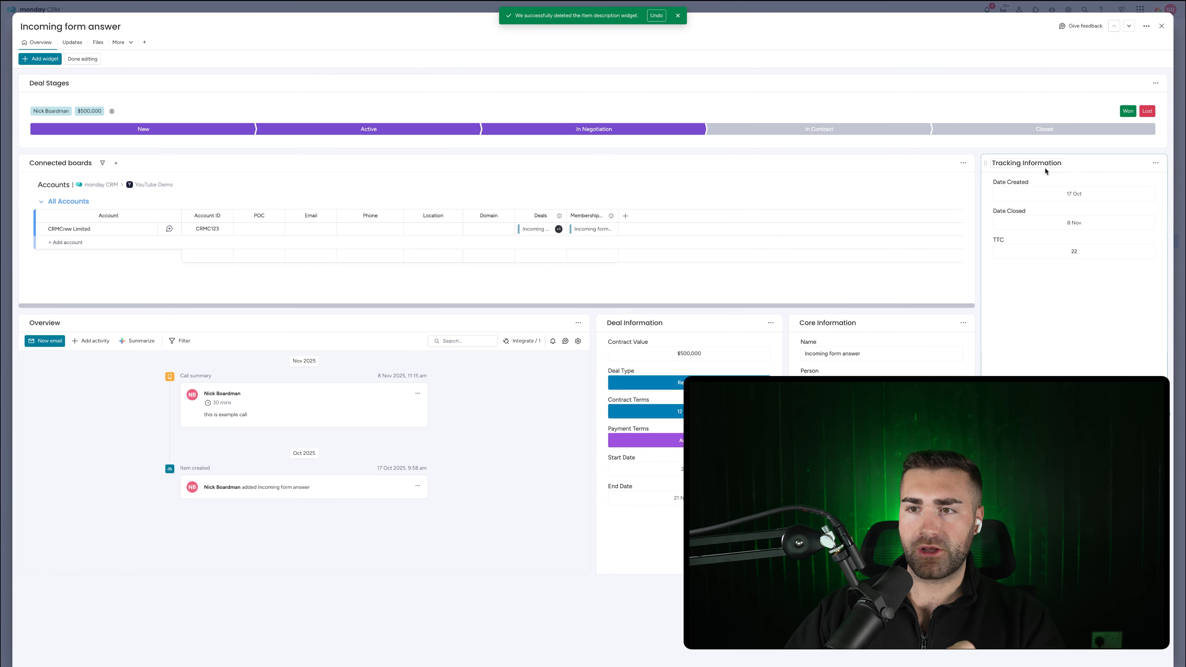
- In the Connected boards widget's settings, hide the Memberships / Contracts and Deals columns of the Accounts board
click(962, 163)
click(978, 196)
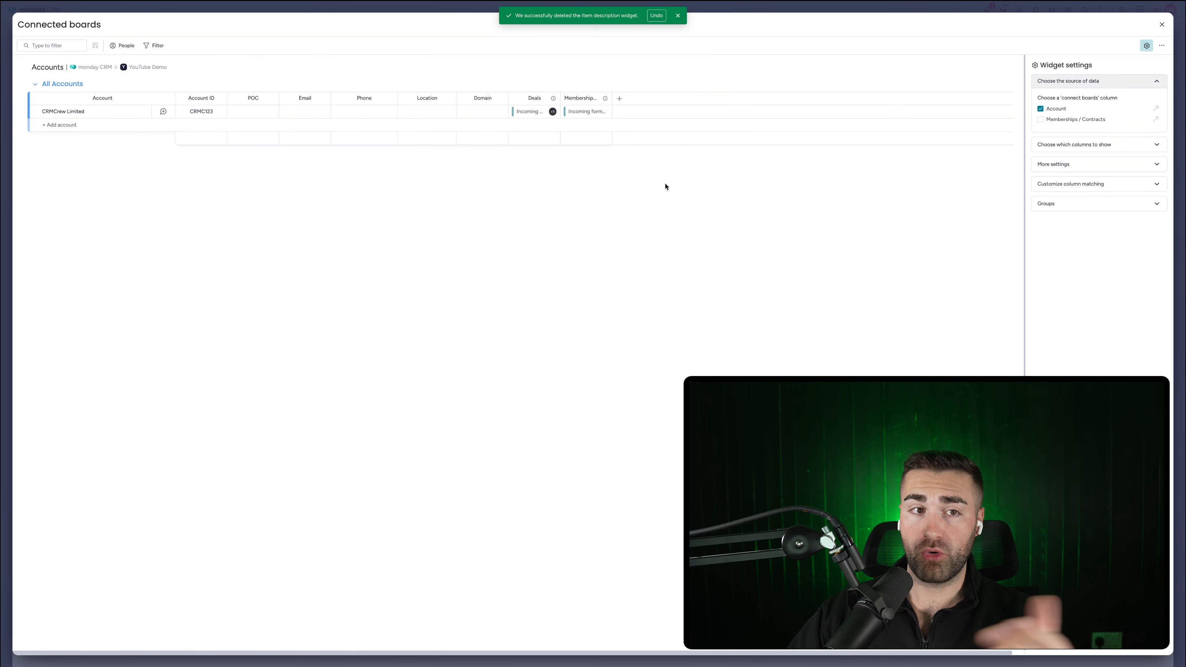
click(1113, 144)
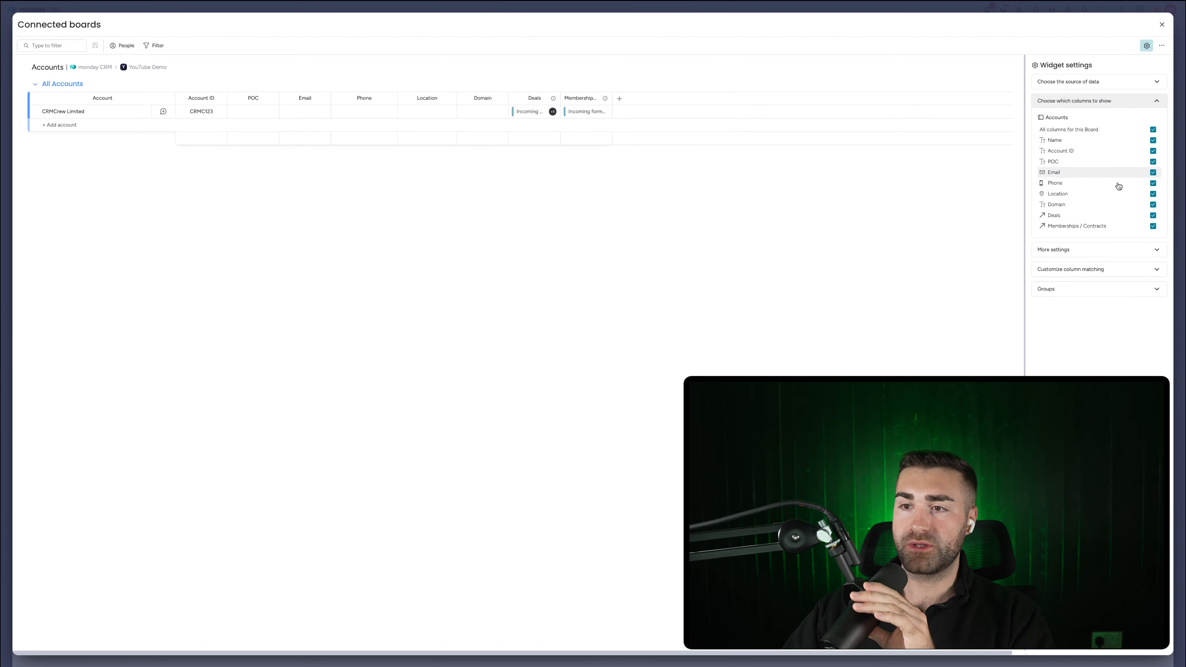
click(1102, 227)
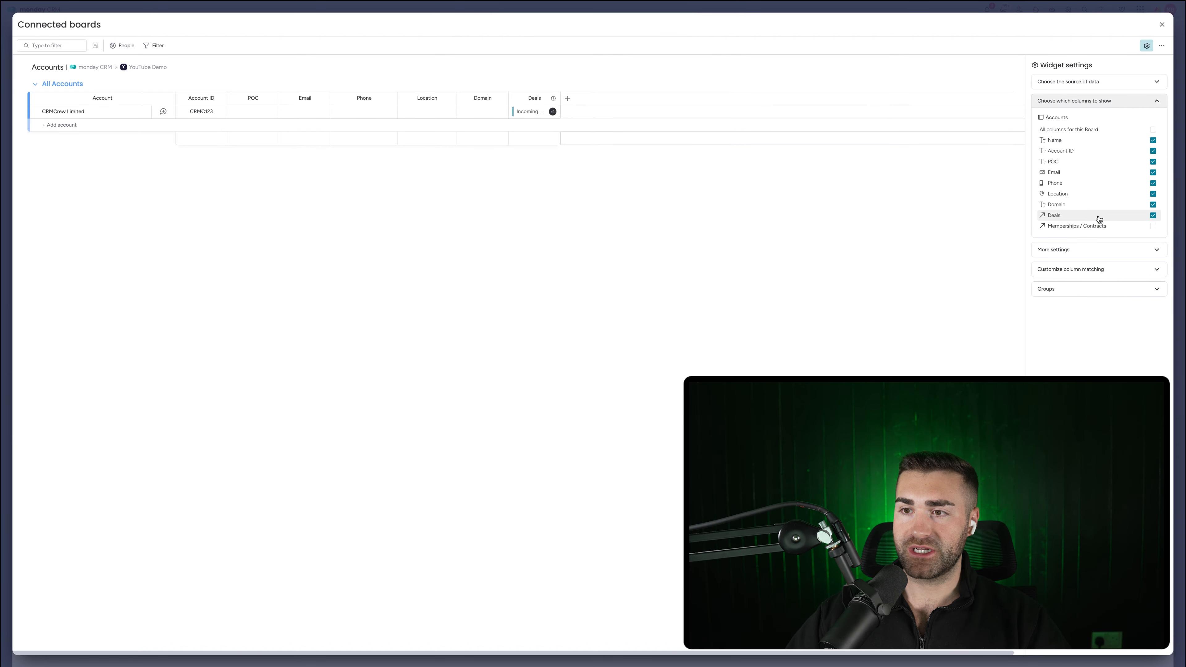
click(1099, 220)
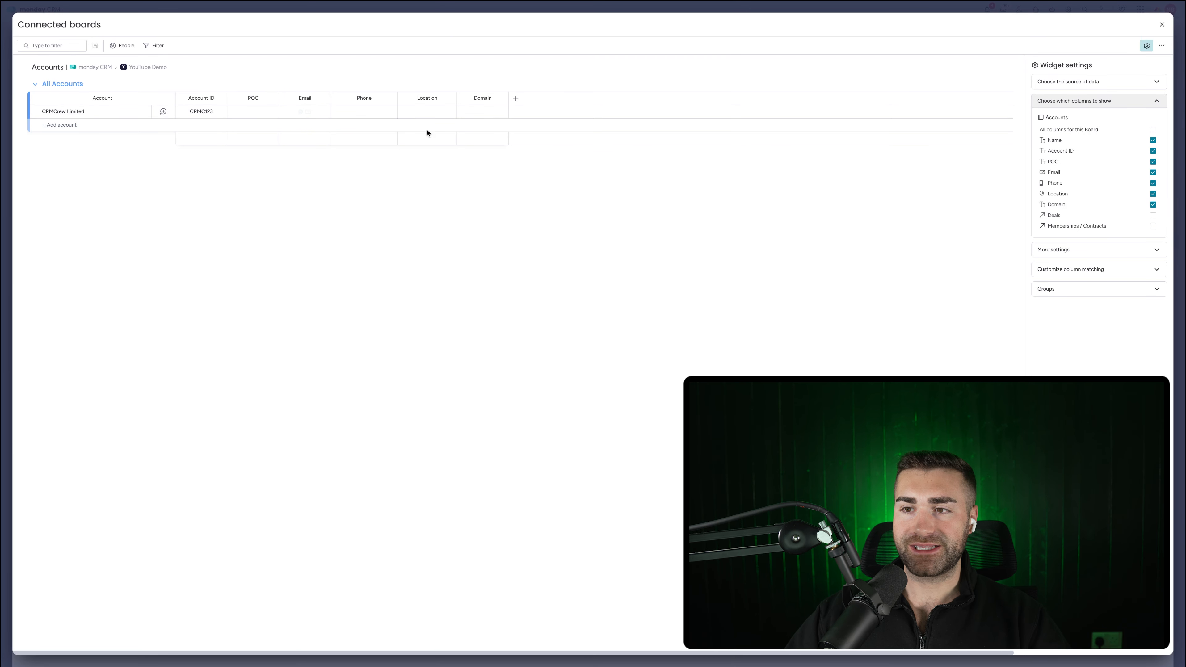
- Set the Connected boards widget's item height to Triple
click(1068, 250)
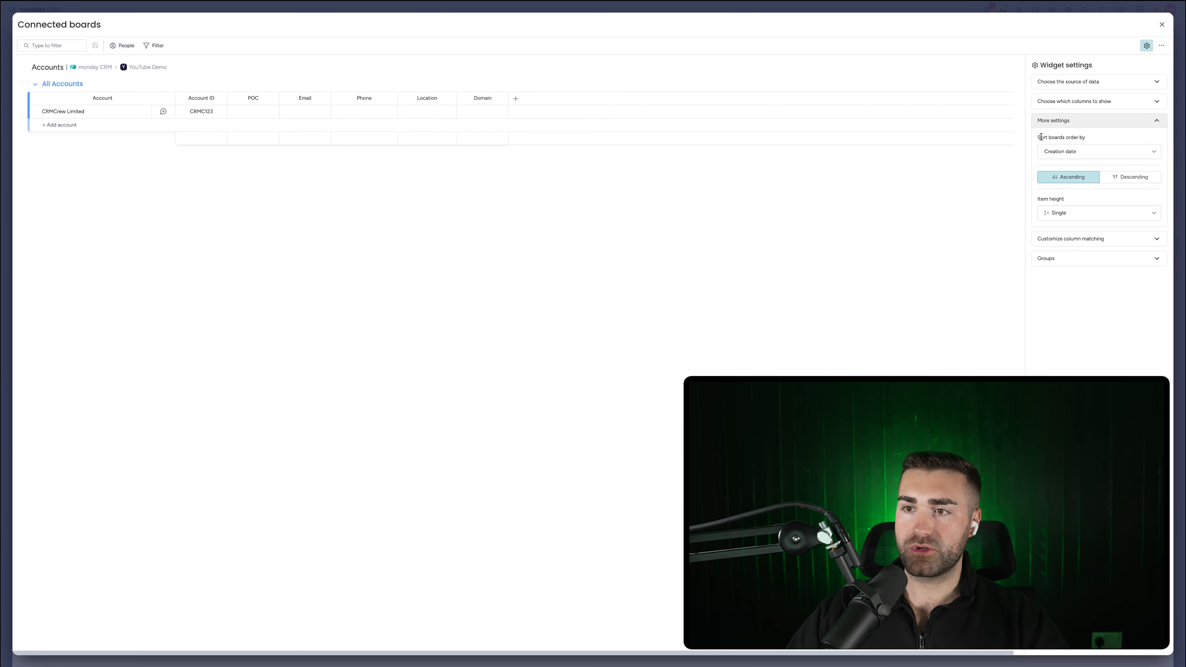
click(1072, 216)
click(1067, 250)
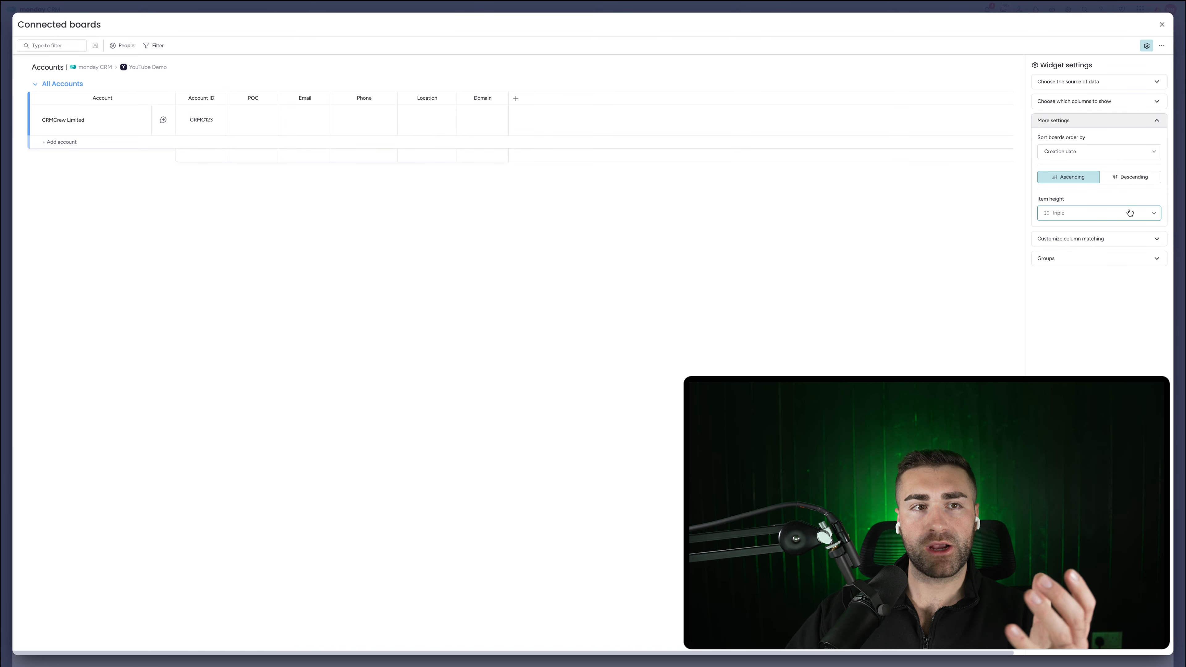
- Review the widget's group, column matching and data source settings, briefly trying Memberships / Contracts as a source, and close the settings
click(1085, 258)
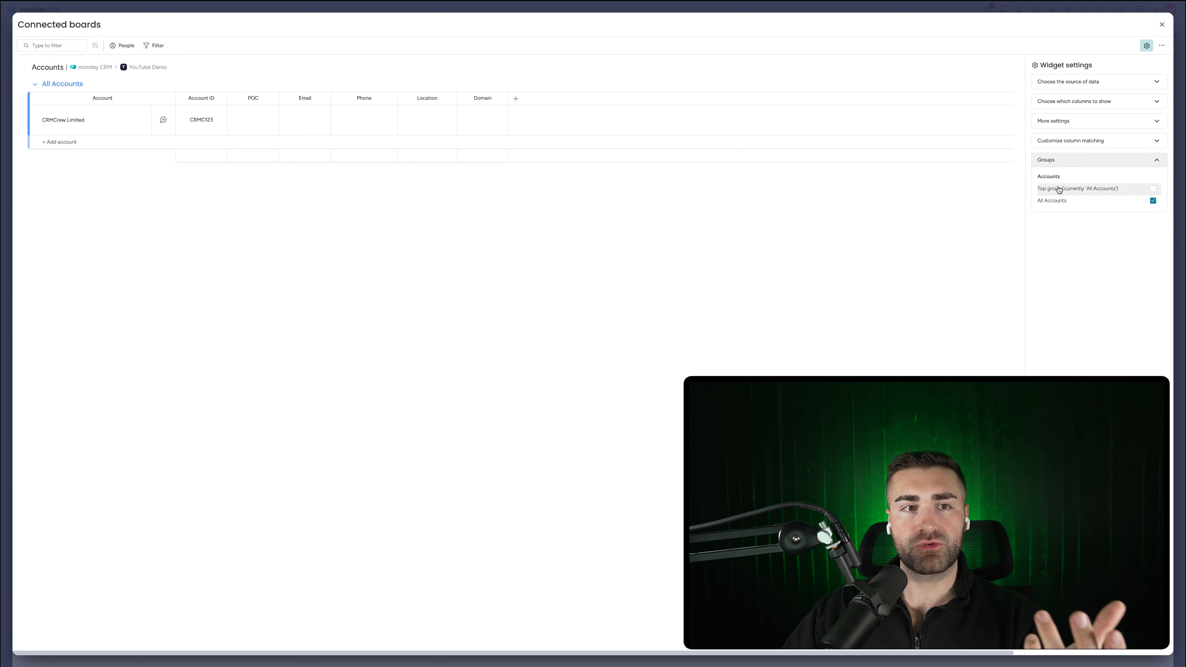
click(1090, 140)
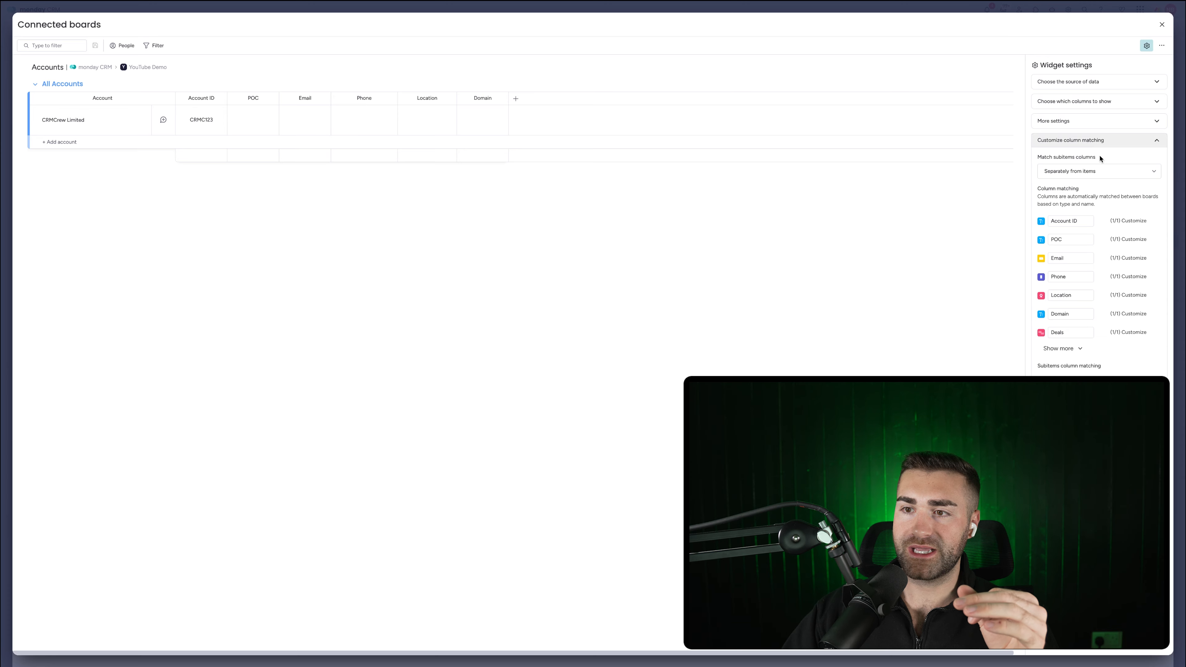
click(1093, 141)
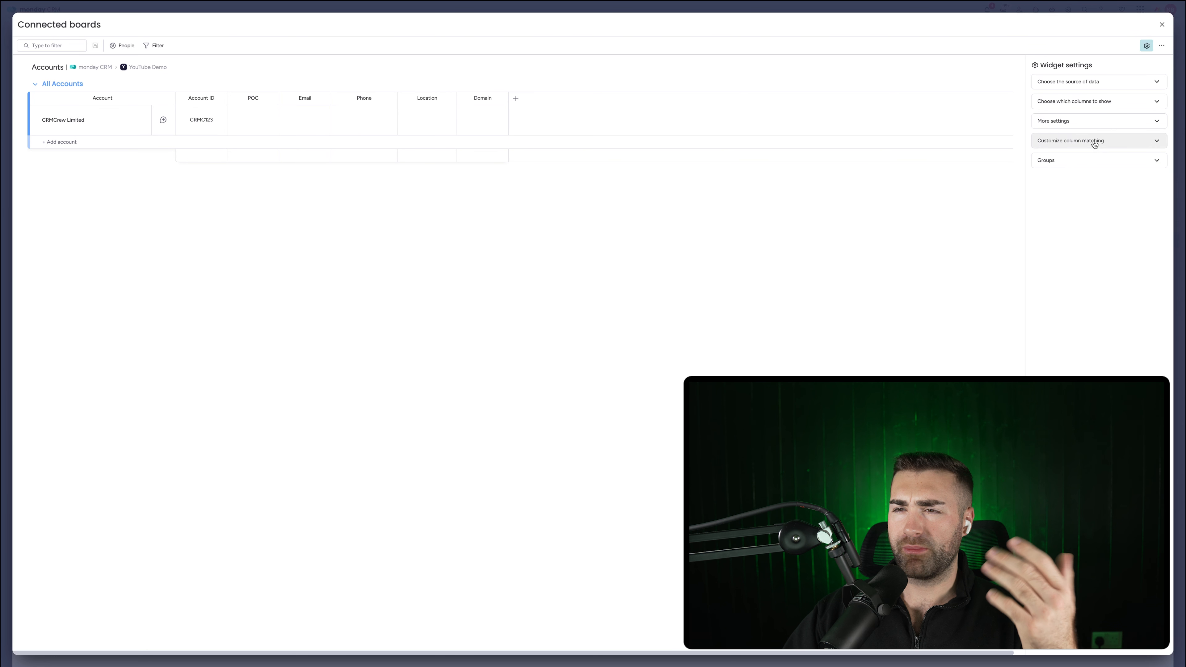
click(1076, 122)
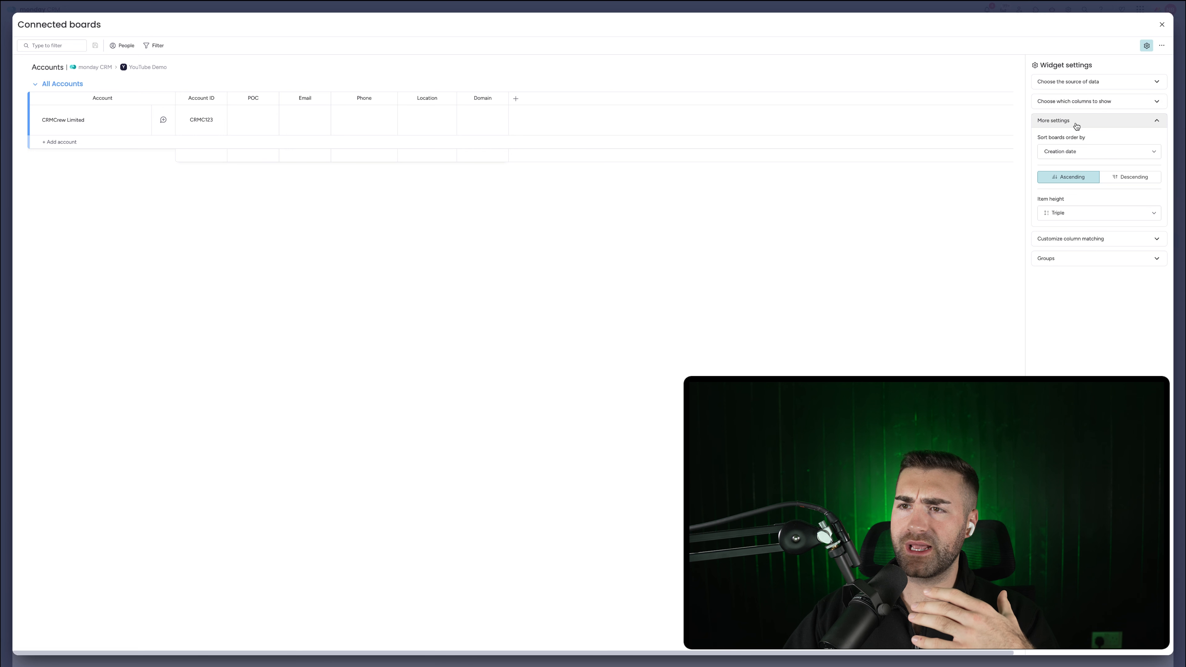
click(1076, 122)
click(1076, 104)
click(1077, 103)
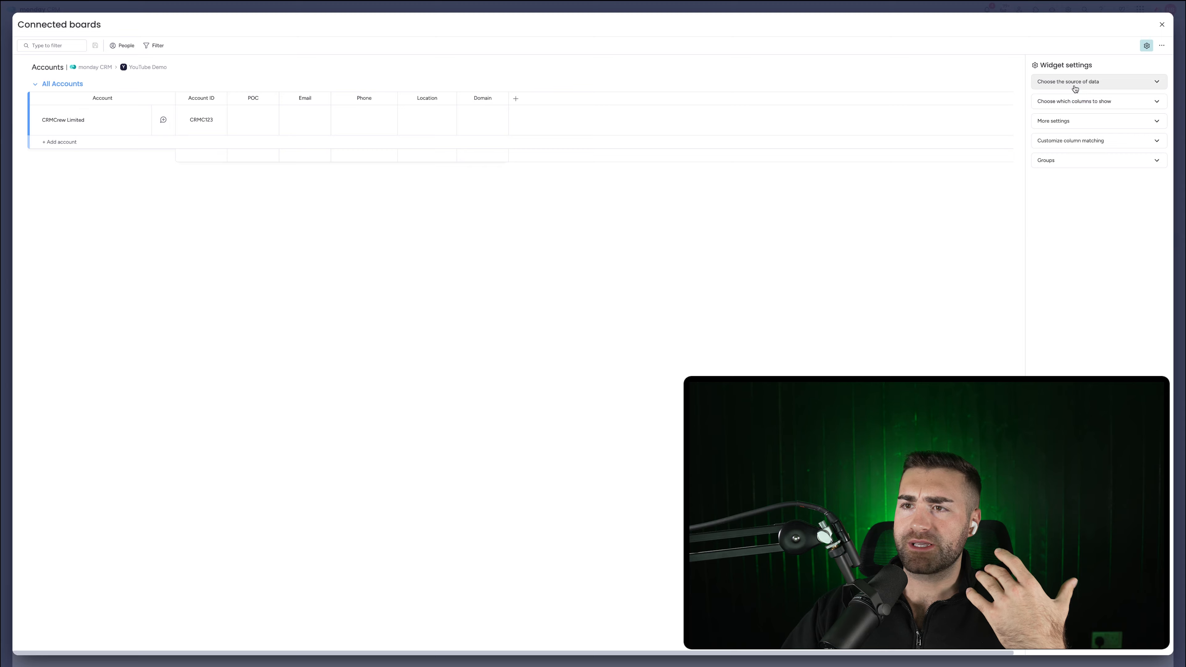
click(1073, 85)
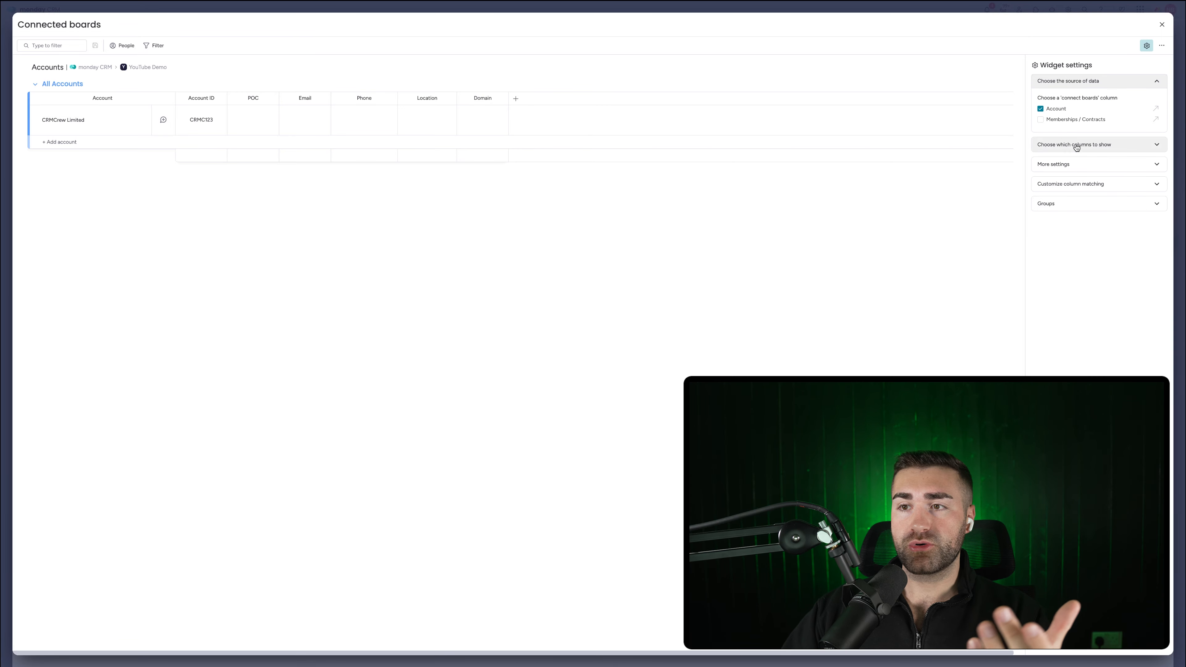
click(1056, 121)
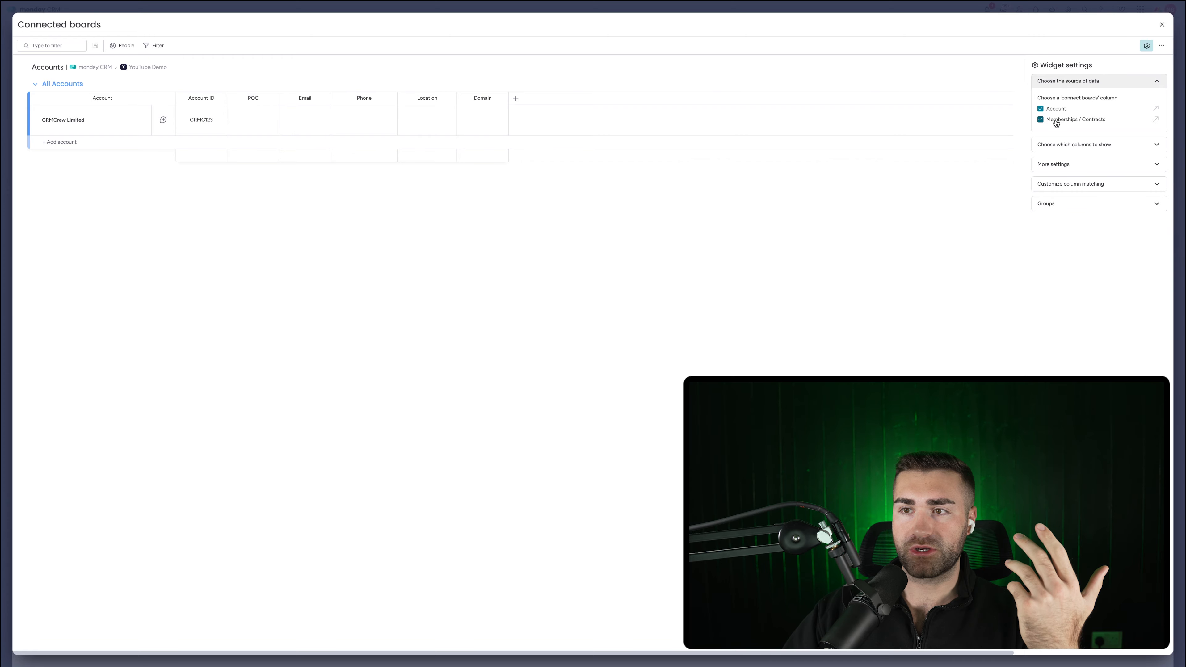
click(1056, 121)
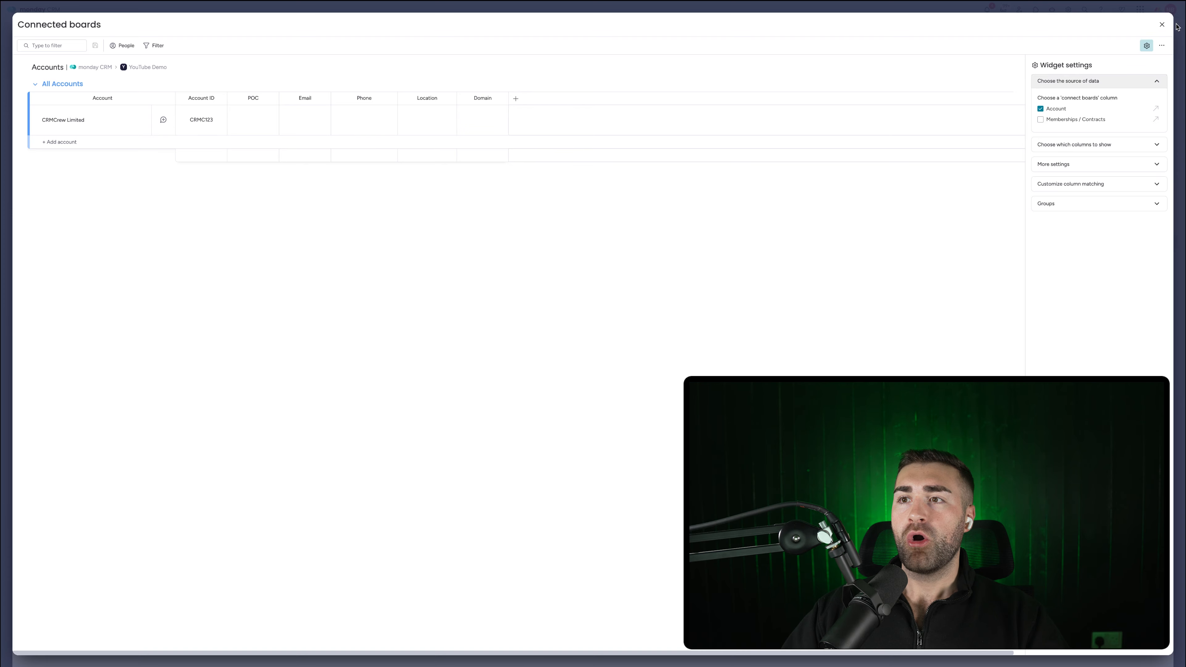
click(1161, 25)
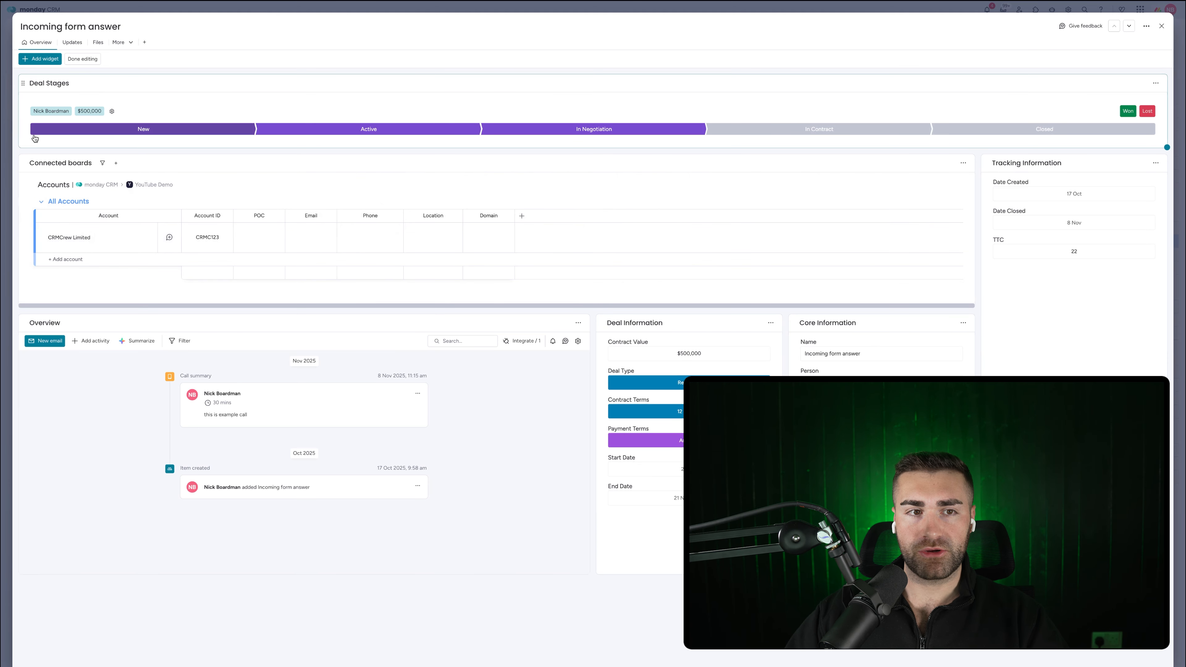
- Rename the Connected boards widget to Accounts
click(50, 163)
text(Accounts)
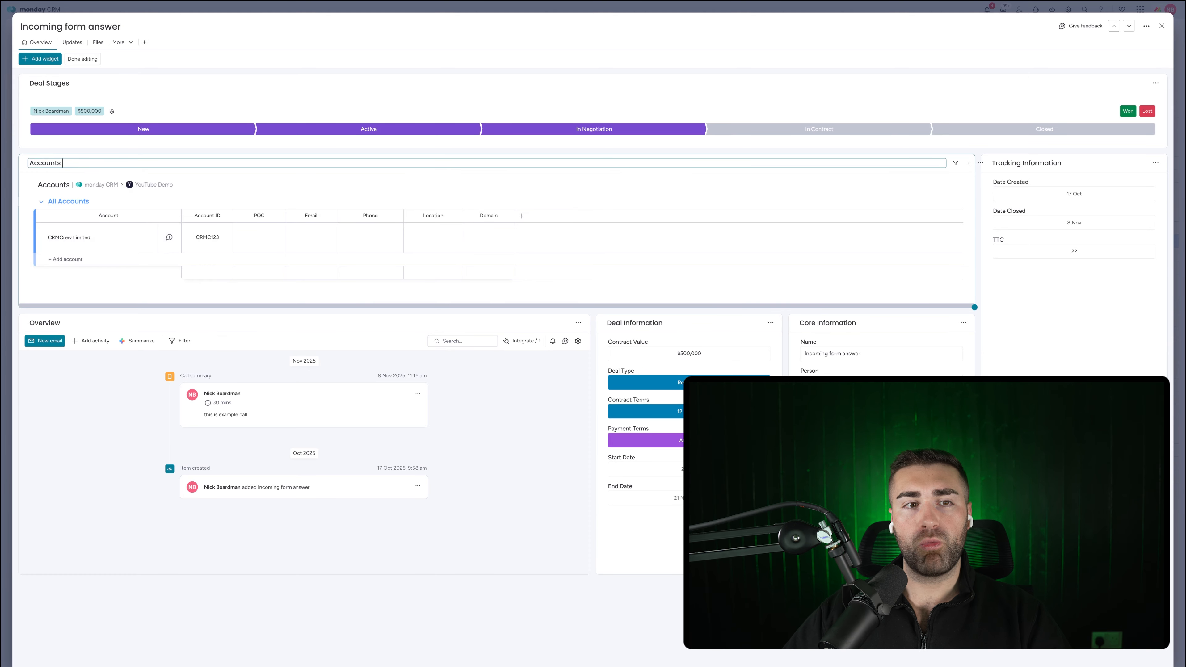
key(Return)
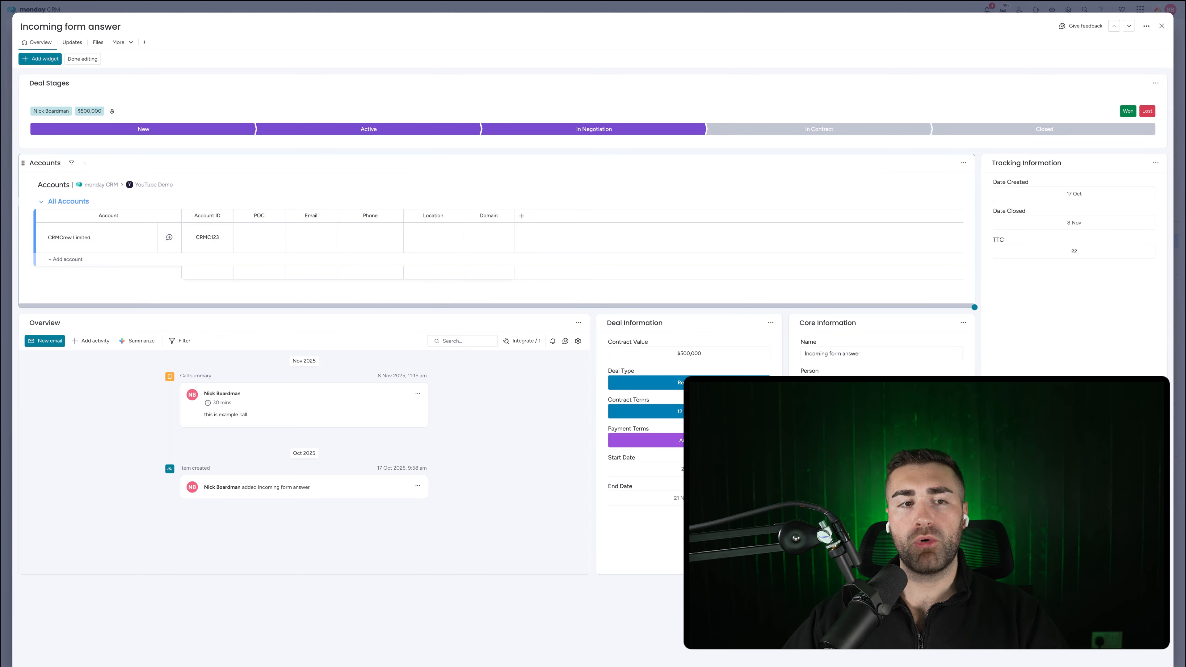
- Confirm the Accounts widget's title, view the widget full screen, and review its data source settings without changing them
click(51, 160)
key(Return)
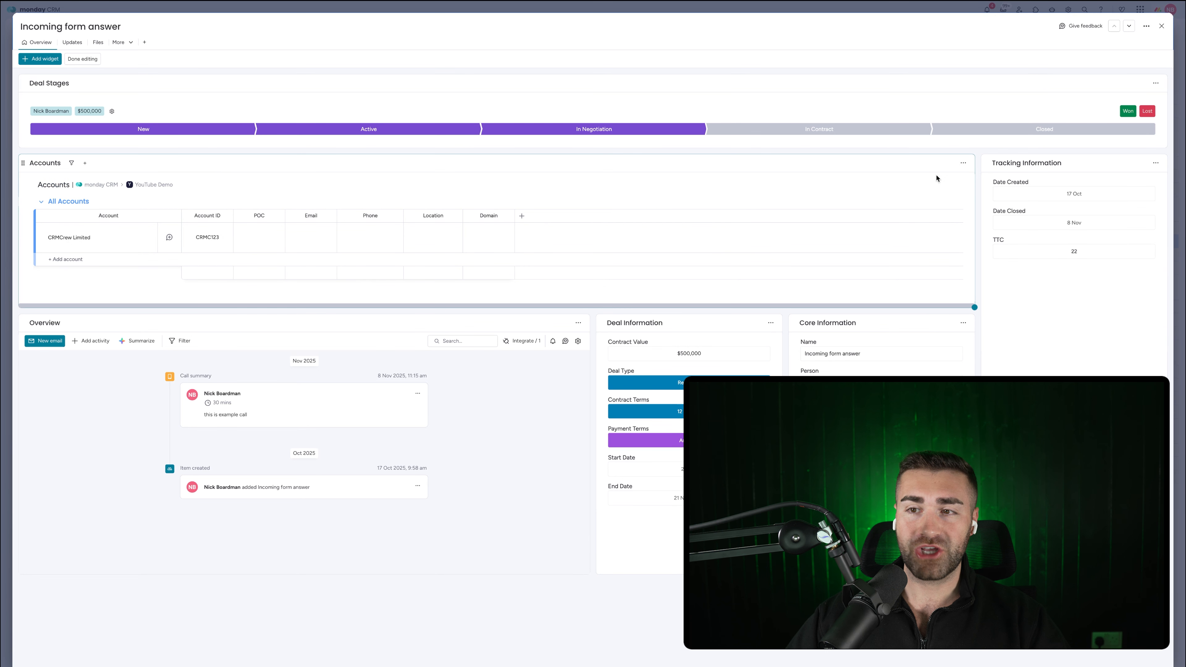
click(961, 163)
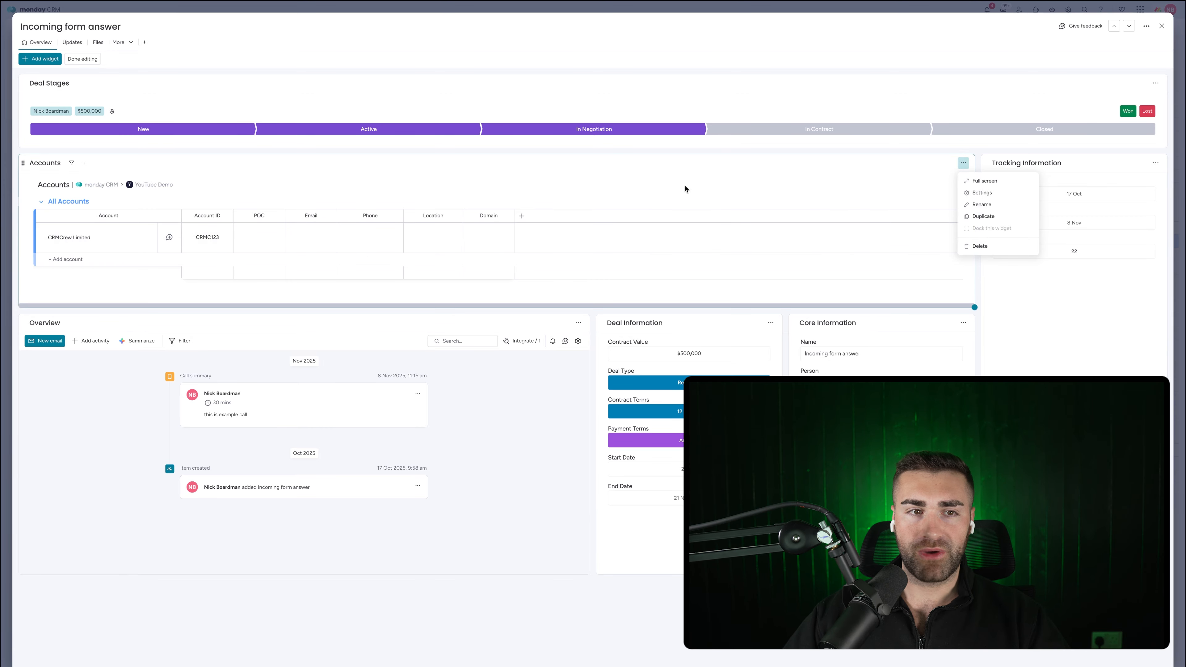
click(977, 180)
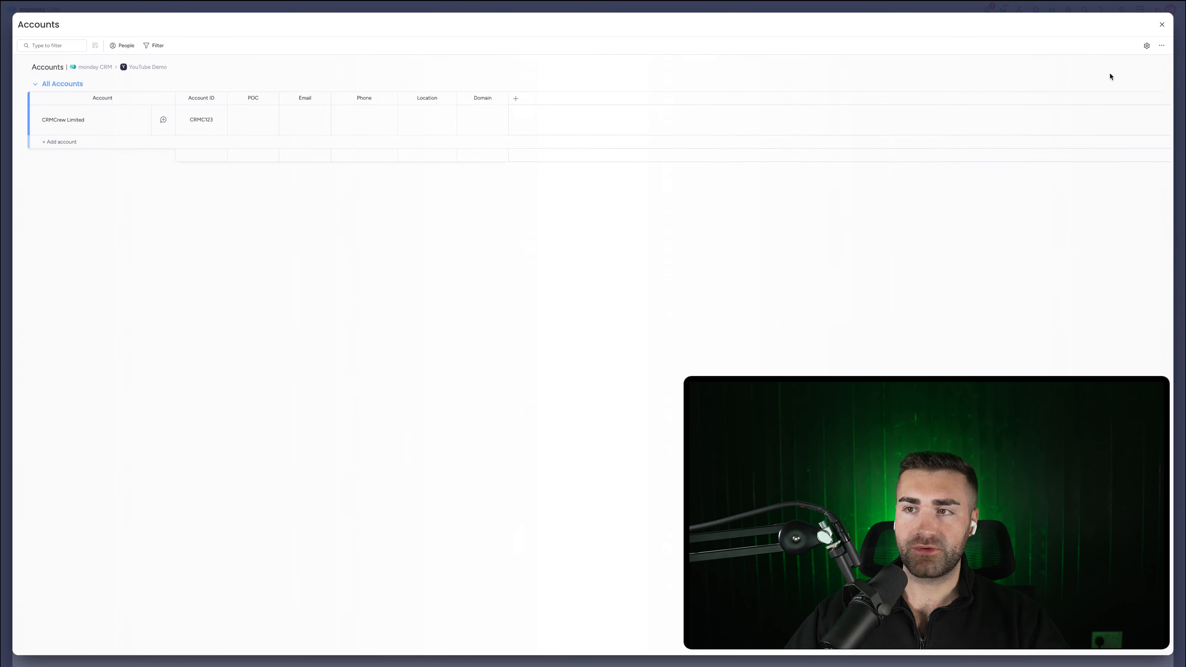
click(1161, 25)
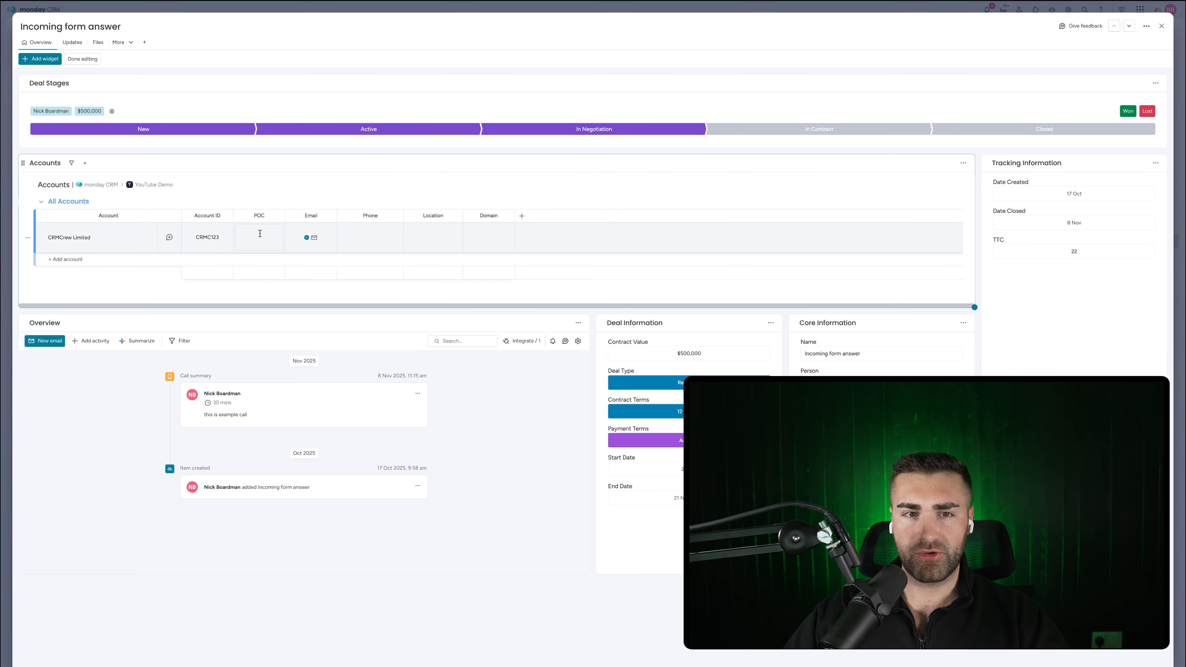
click(963, 162)
click(967, 194)
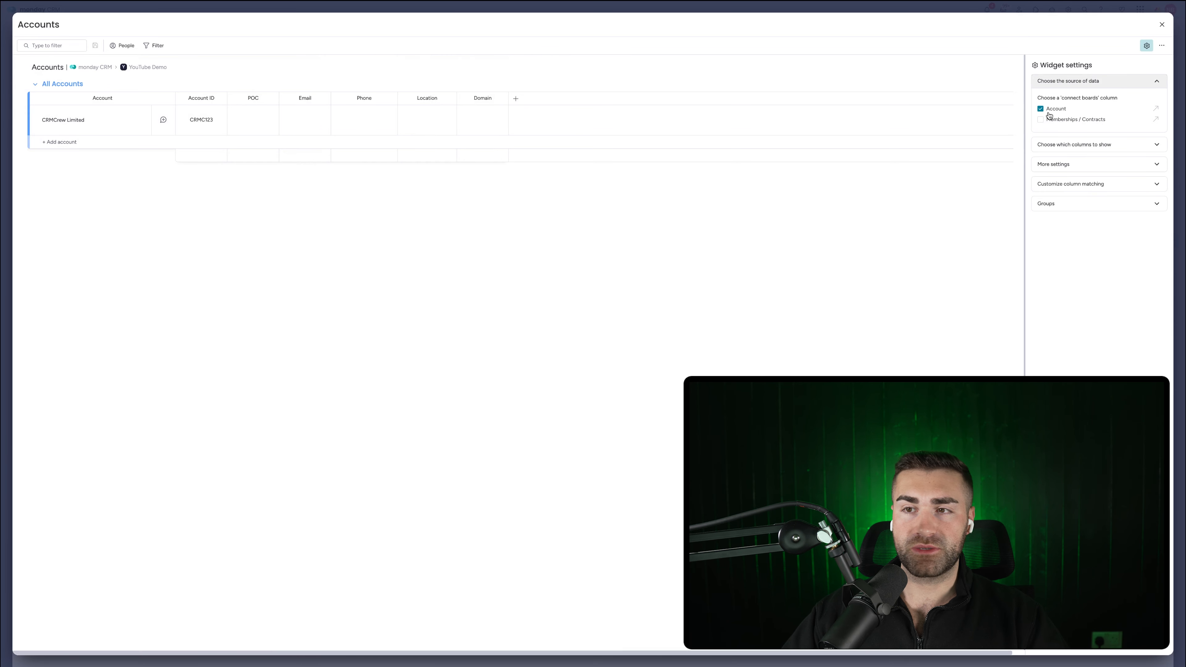
click(1161, 25)
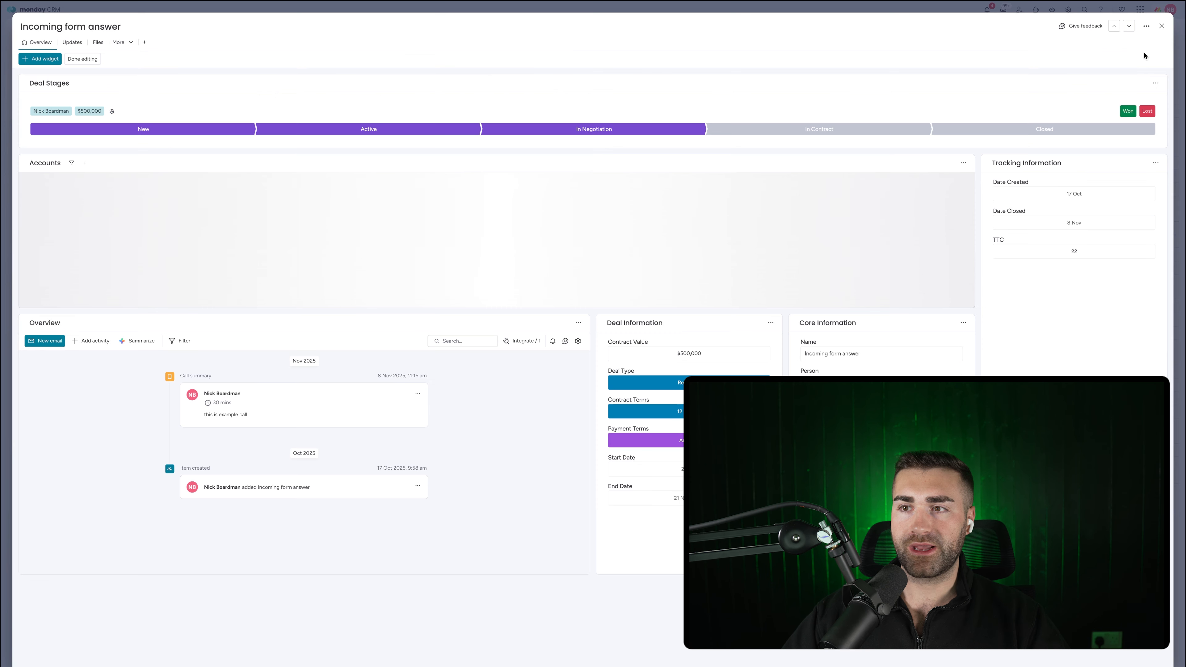
- Close and reopen the In Negotiation deal to check its saved layout, and resume editing its layout and content
click(1161, 27)
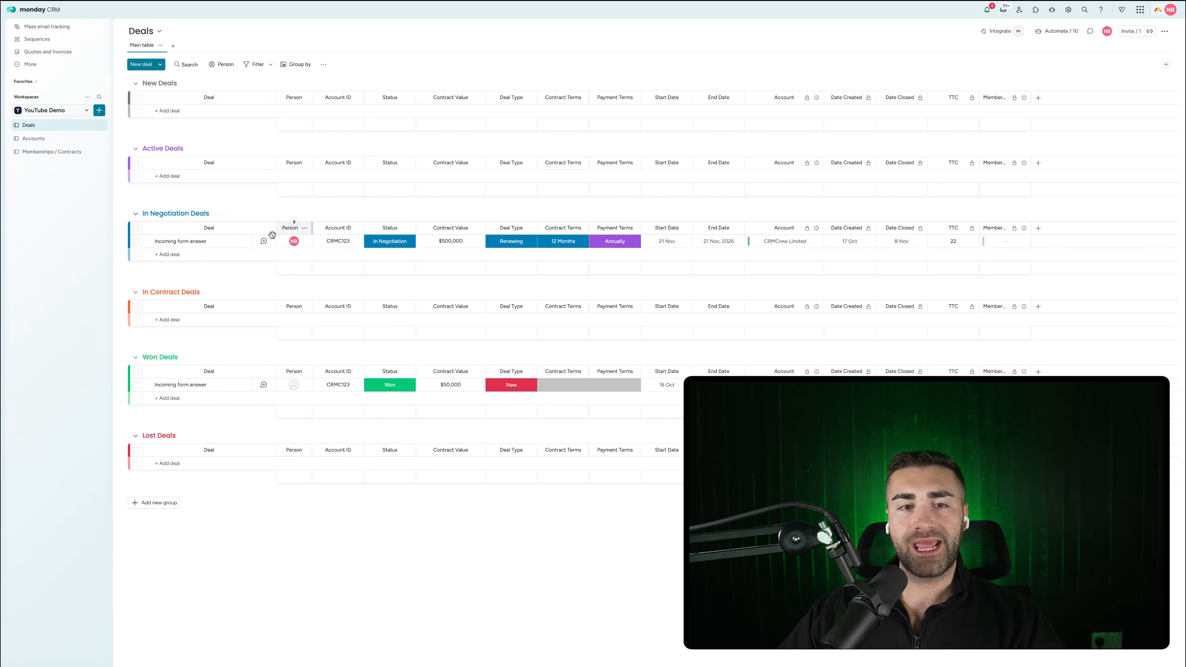
click(264, 241)
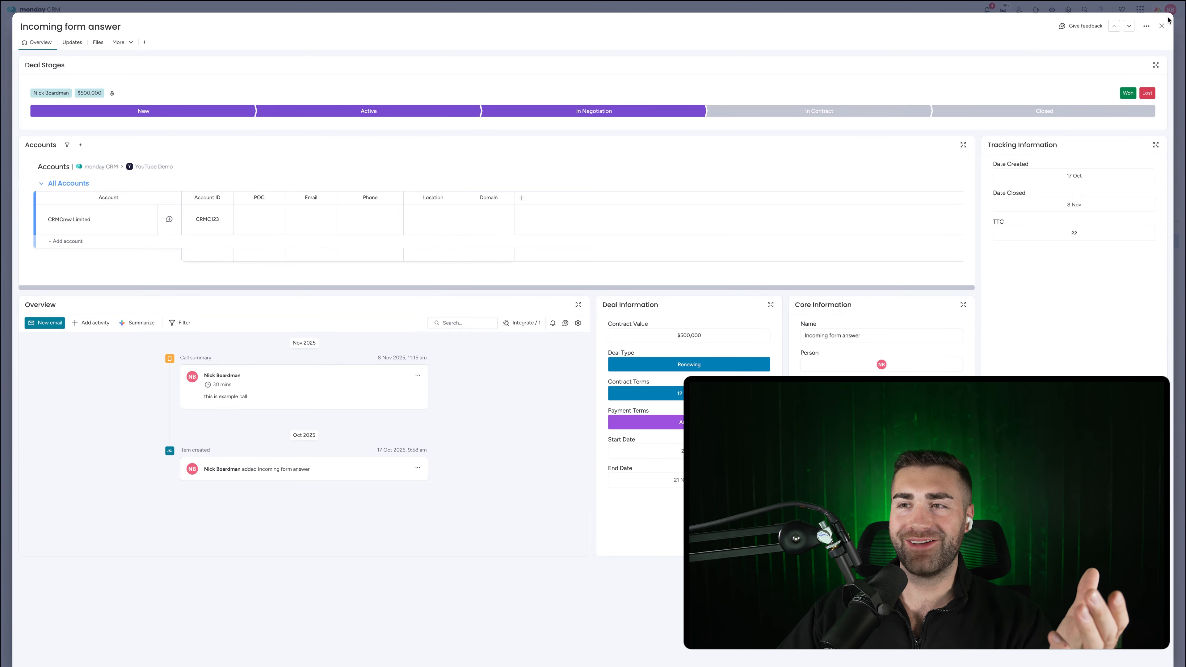
click(1161, 26)
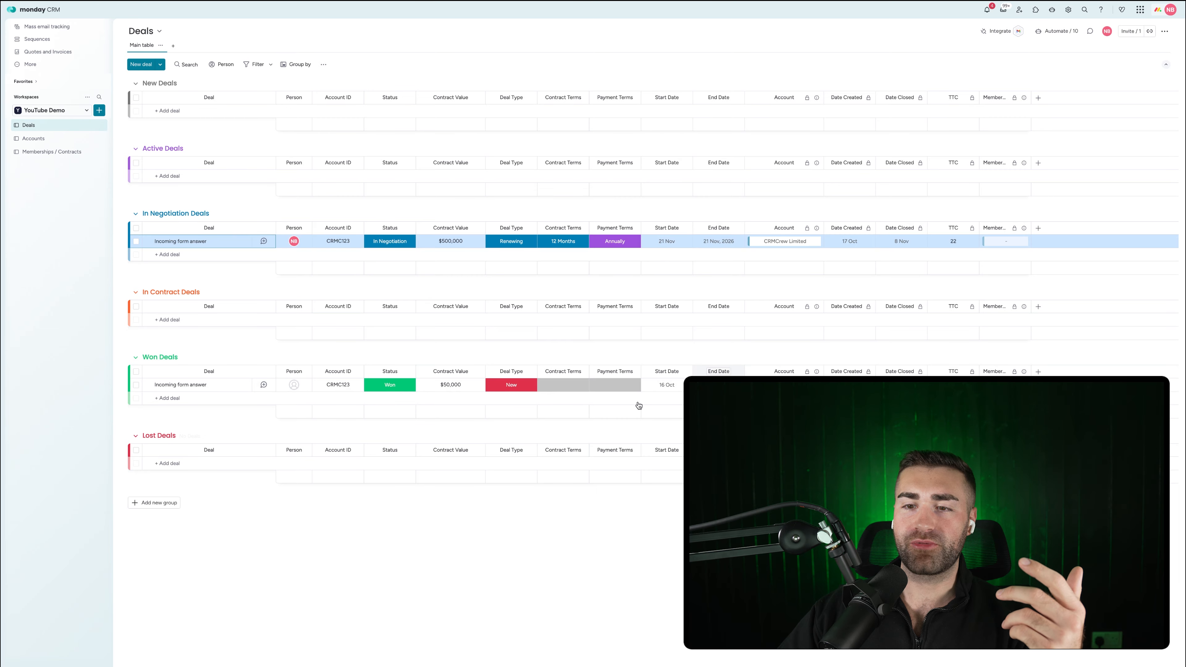
click(265, 242)
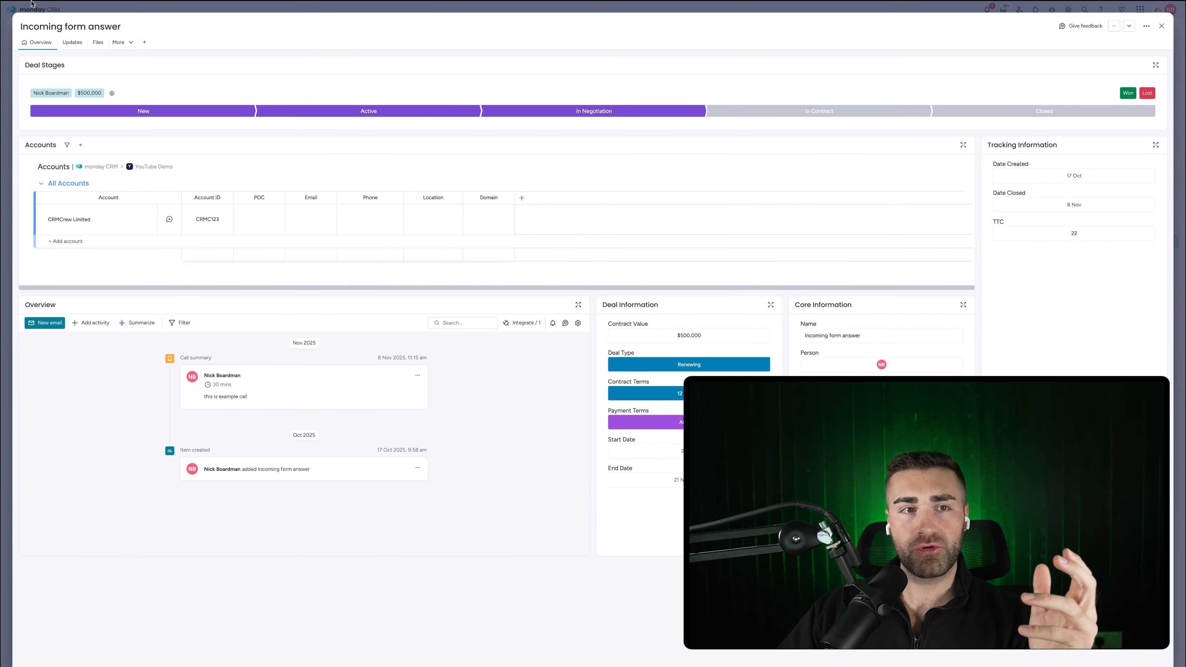
click(1146, 26)
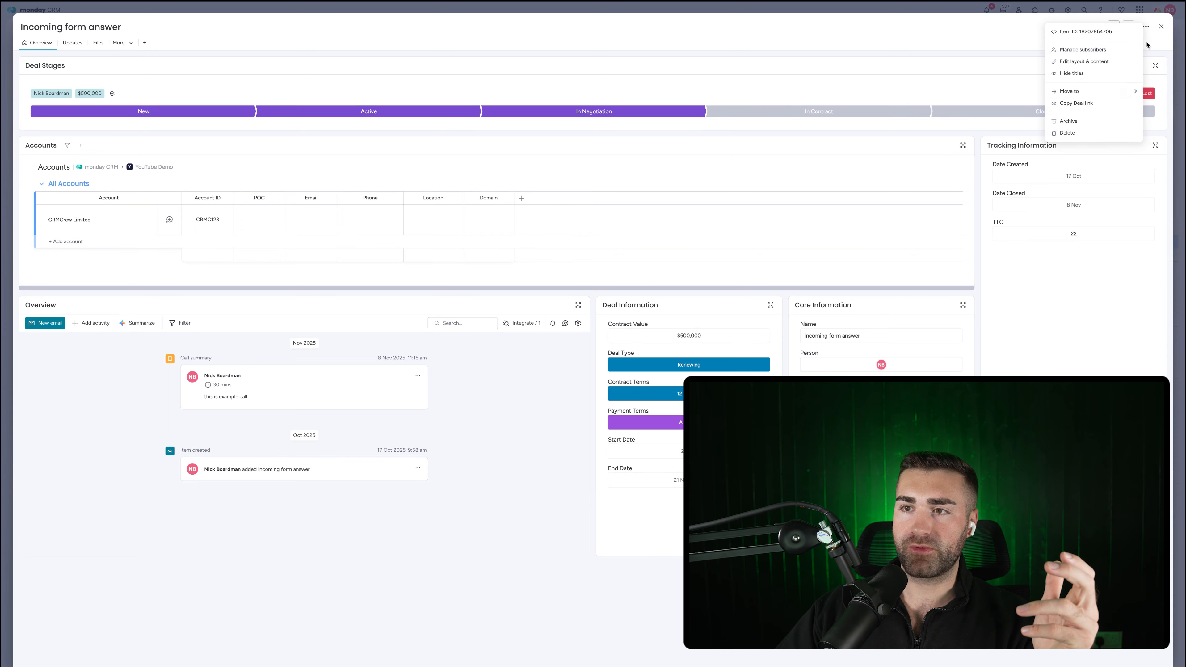
click(1083, 61)
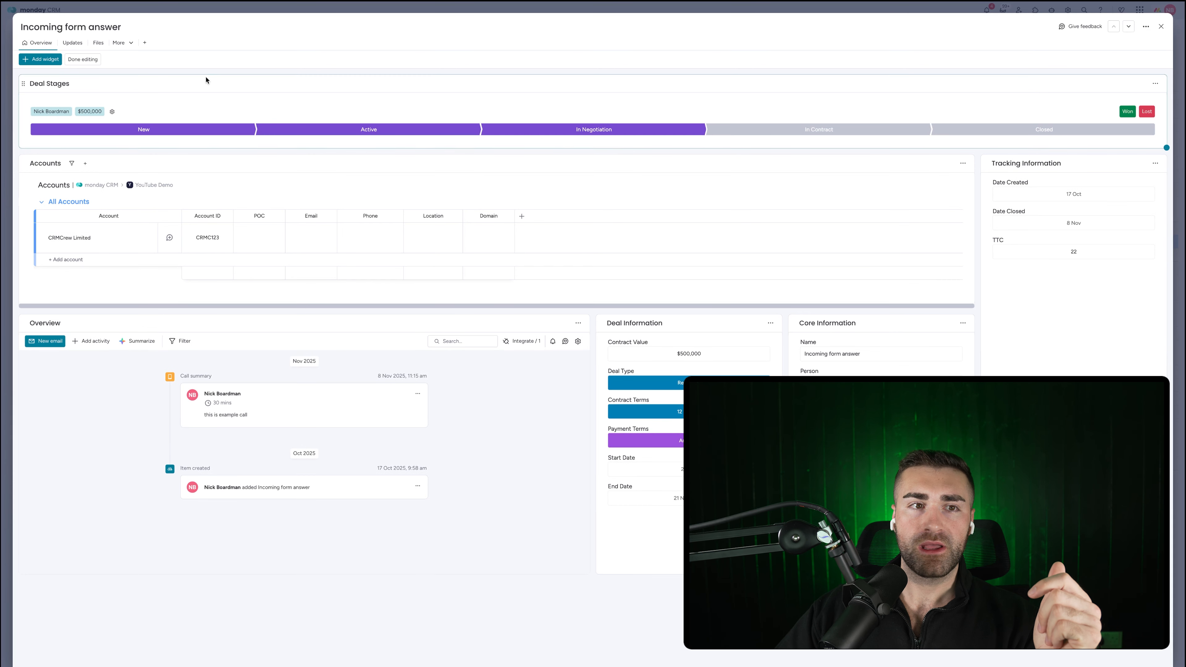
- Try out a Text Column widget in the deal view, look at its column selection, and delete the widget
click(27, 60)
scroll(77, 140, down, 3)
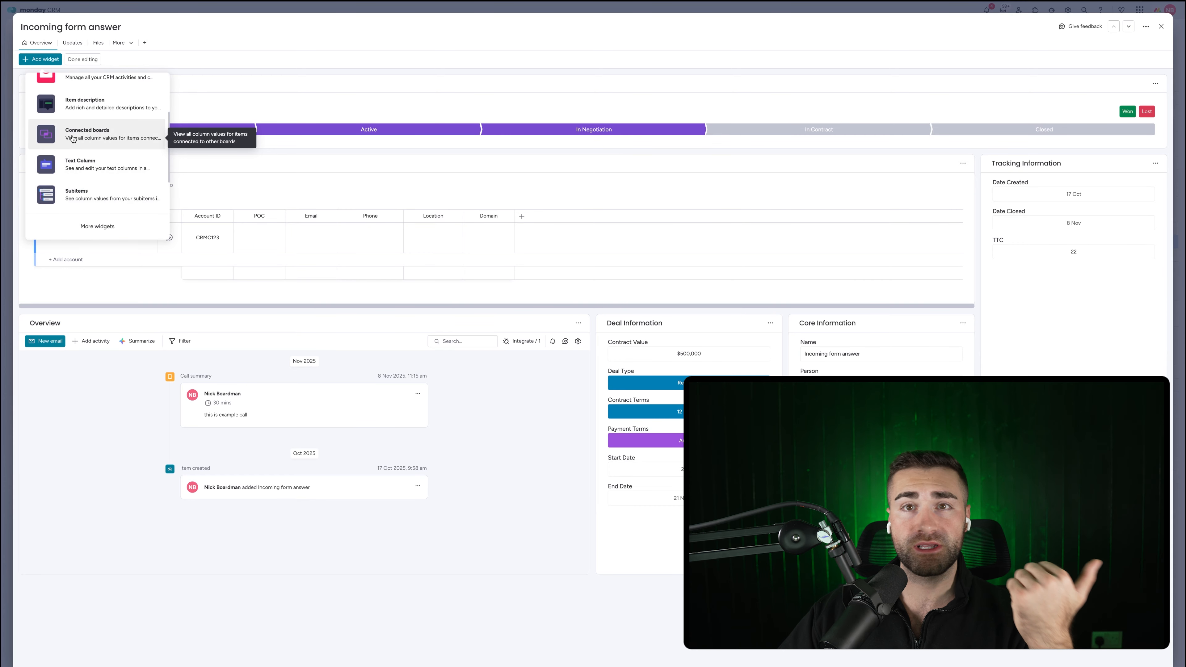
scroll(106, 158, down, 1)
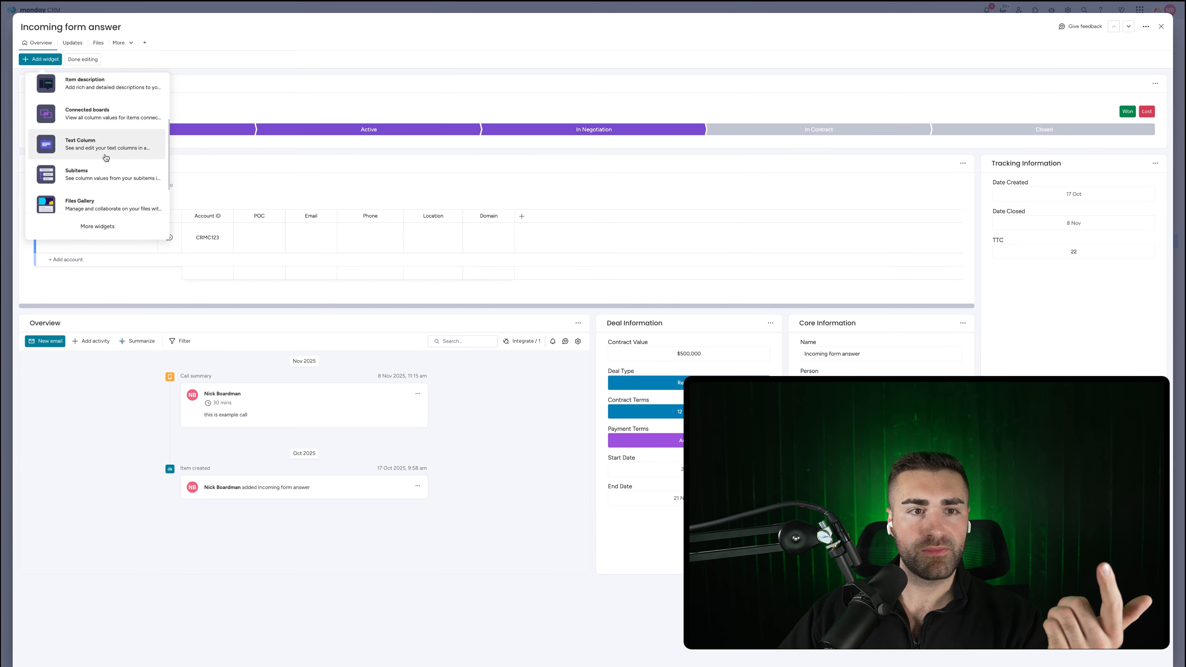
scroll(106, 158, down, 1)
scroll(108, 117, down, 1)
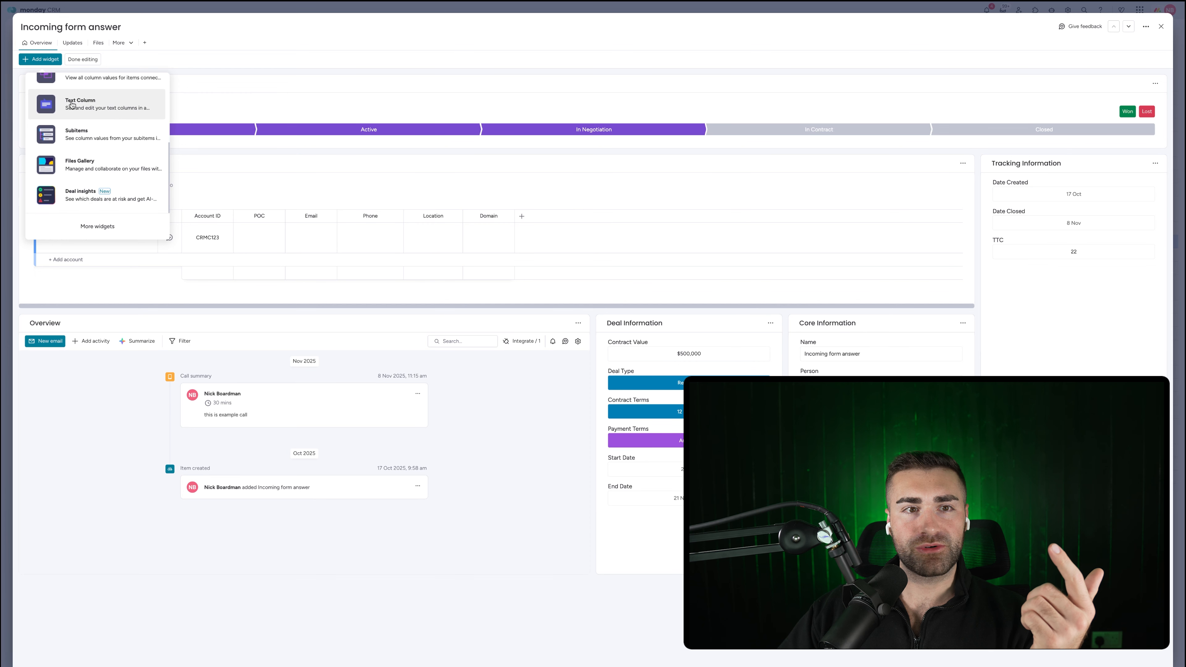
click(83, 103)
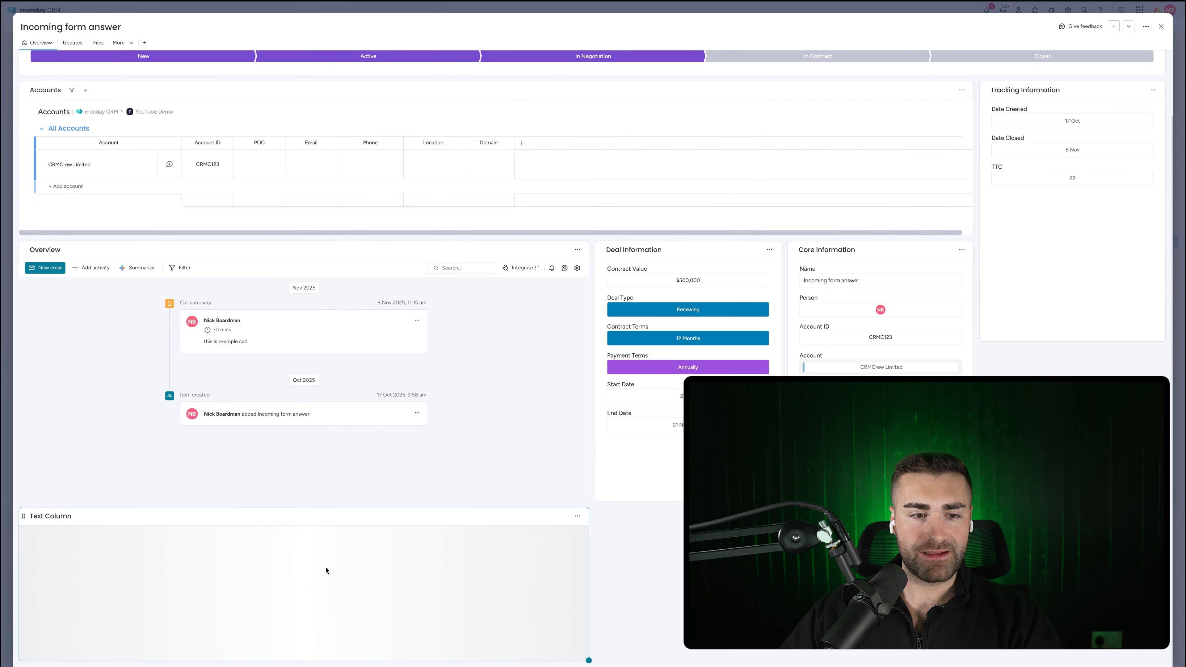
click(308, 643)
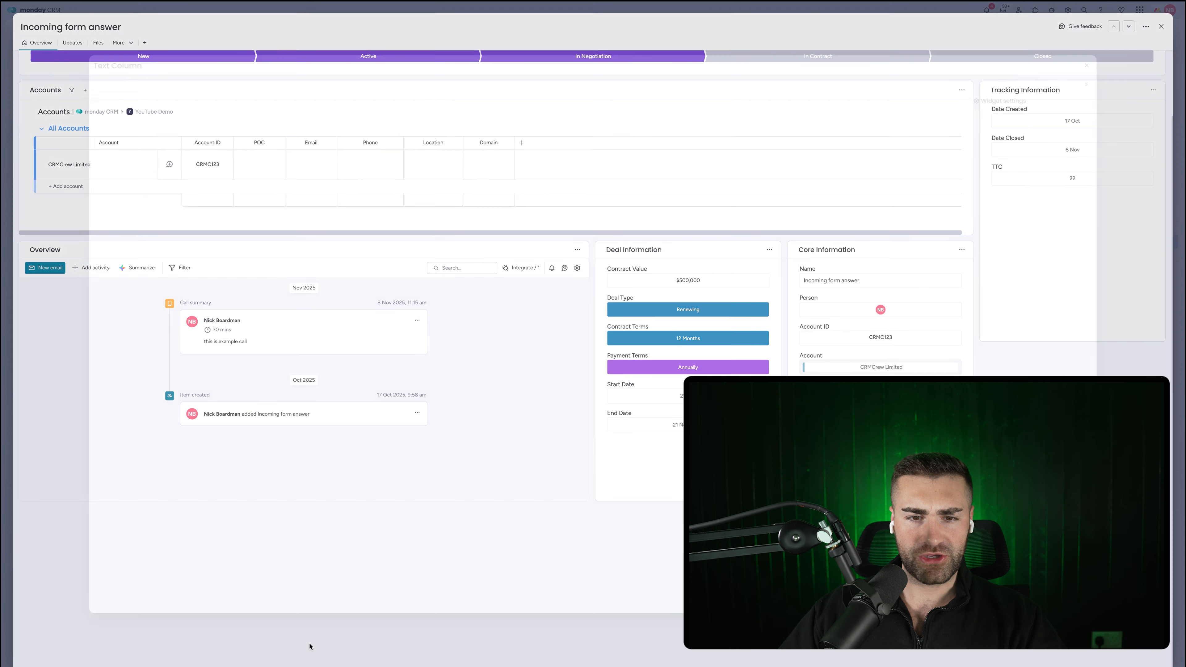
click(1161, 25)
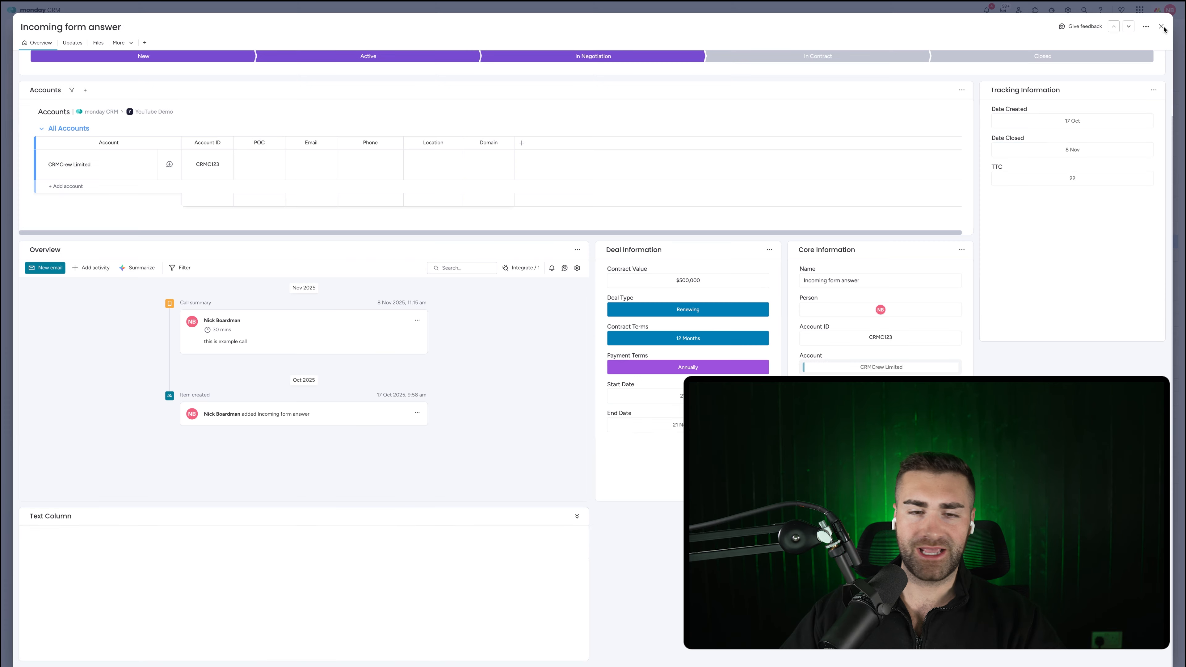
click(578, 515)
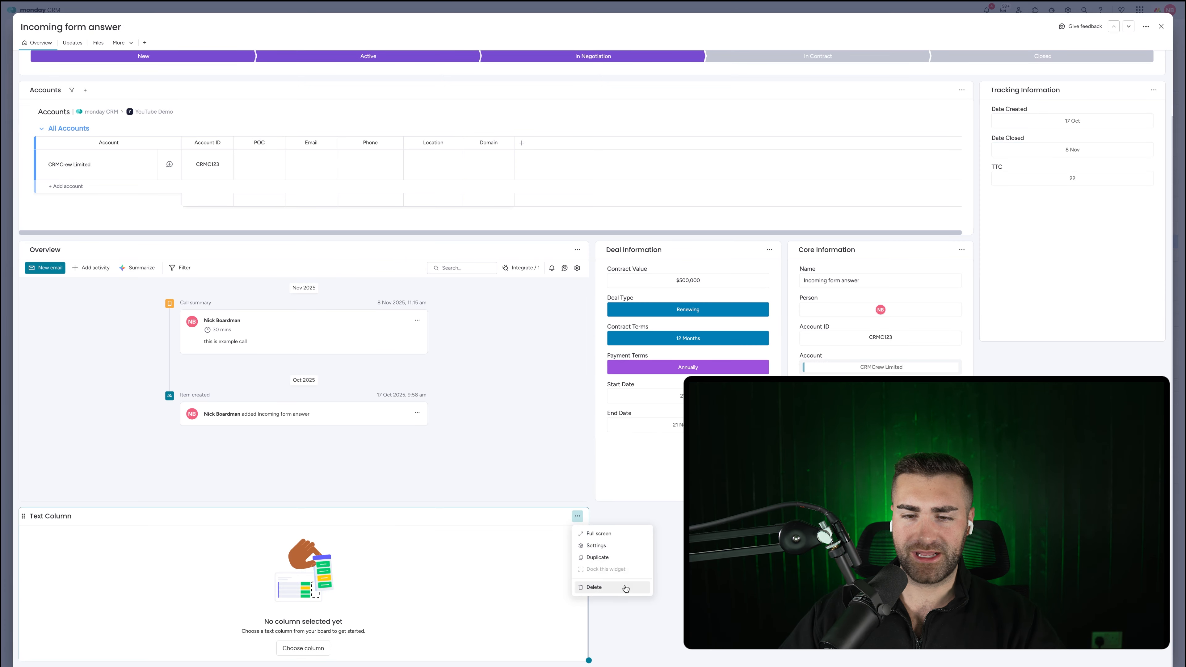
click(624, 589)
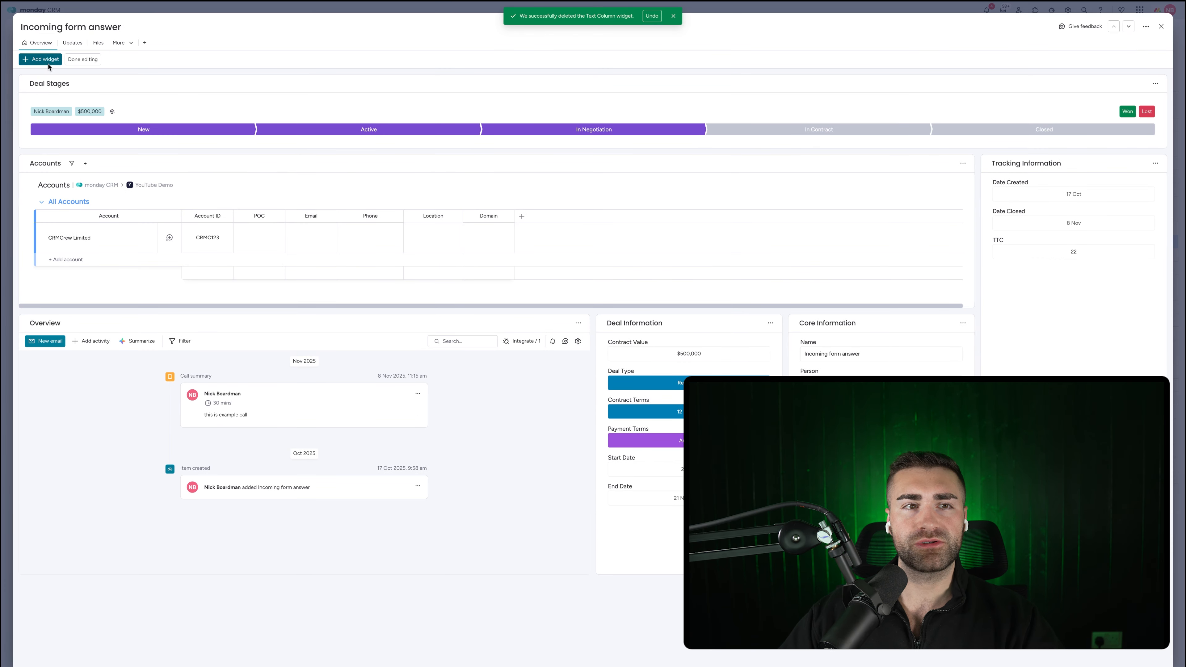
- Add a Subitems widget, place it between Deal Stages and Accounts, and close the deal view
click(41, 59)
scroll(112, 175, down, 2)
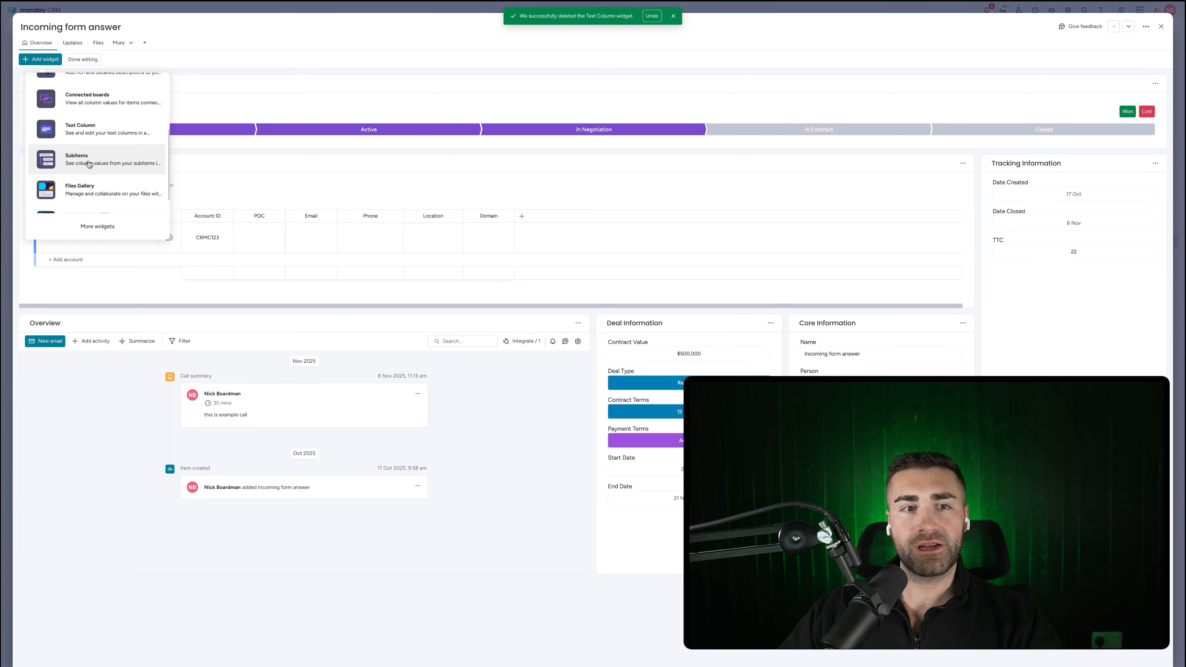
click(113, 165)
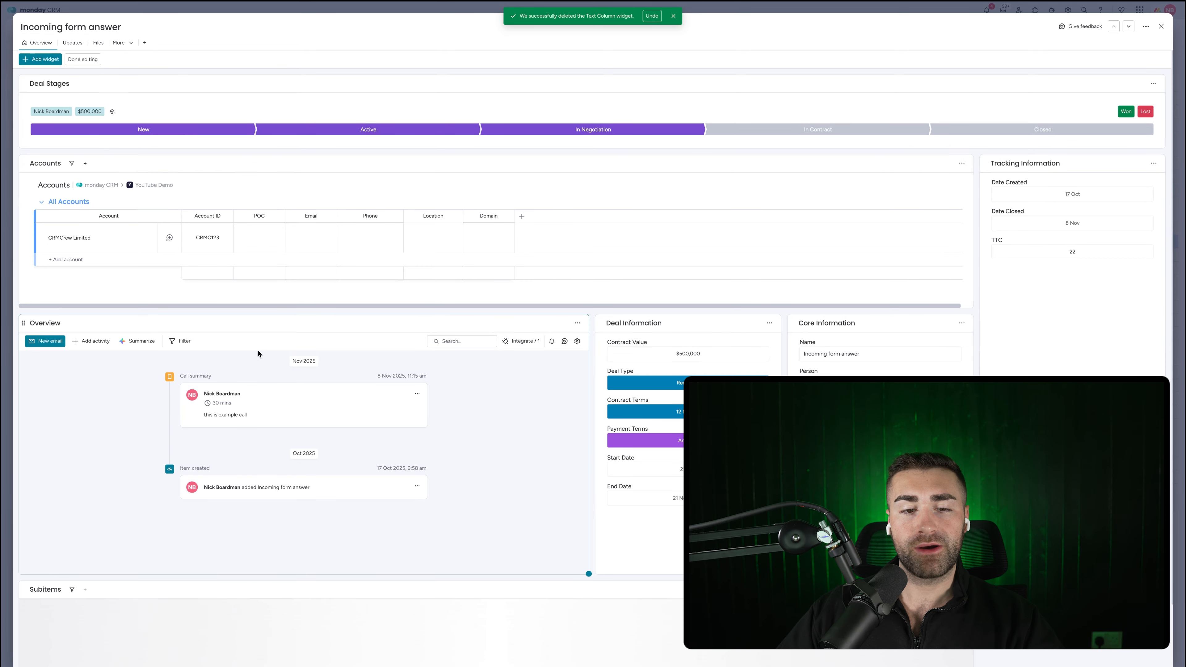
scroll(121, 486, down, 2)
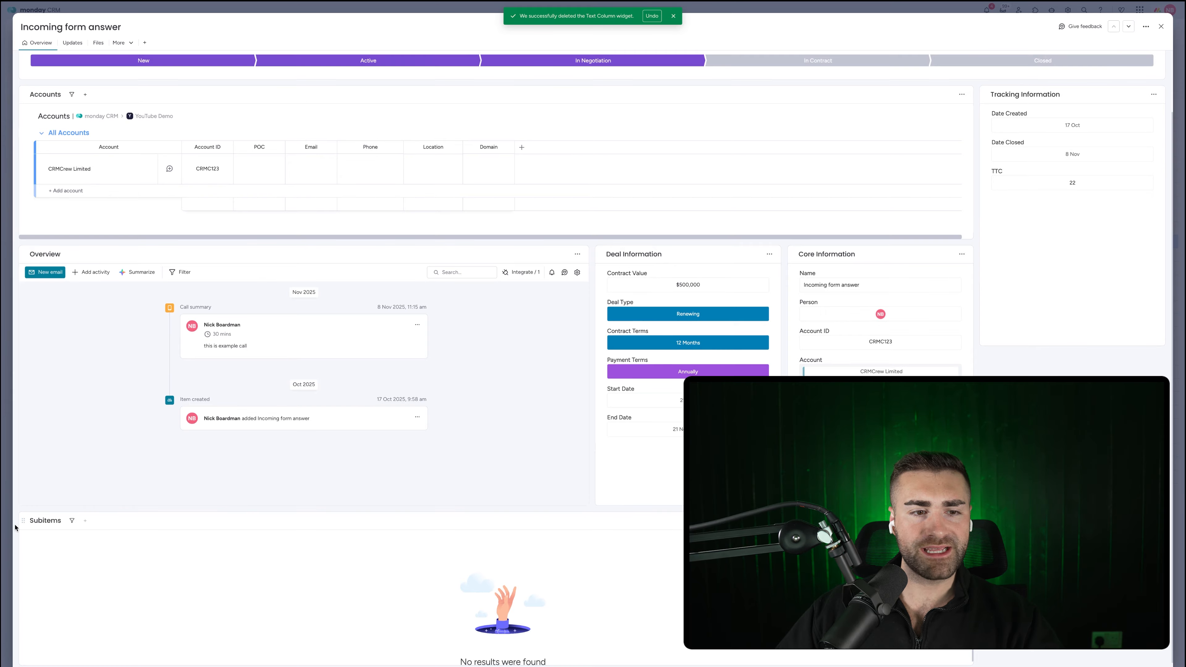
drag(23, 520, 29, 98)
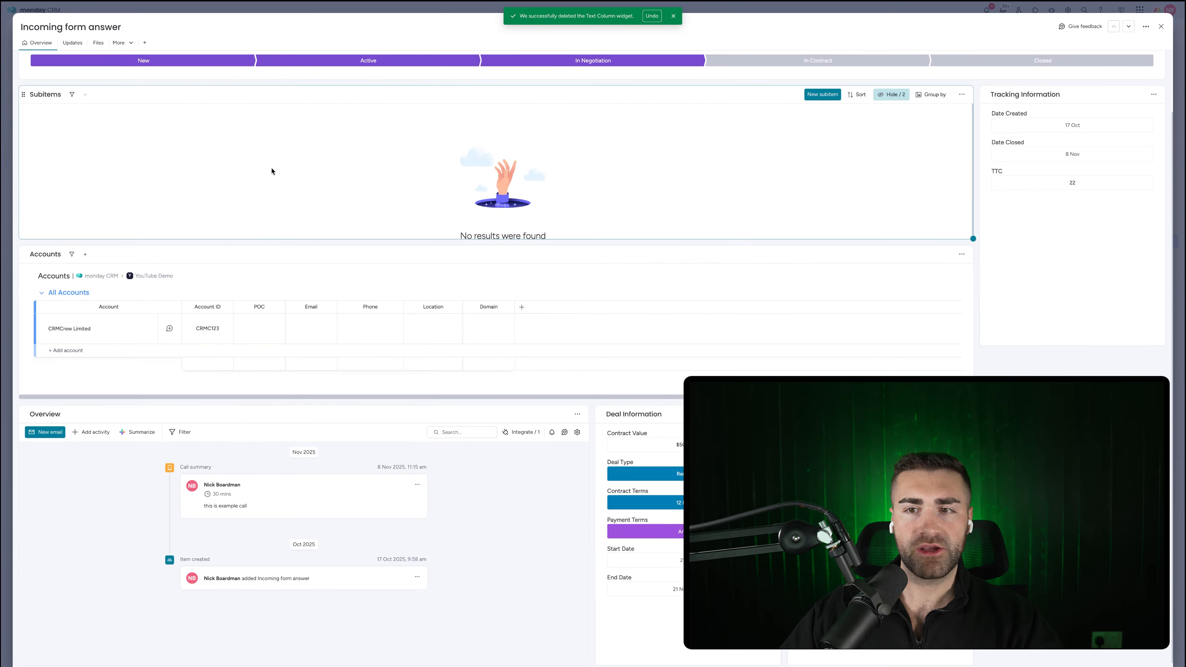
scroll(367, 163, up, 2)
click(1161, 27)
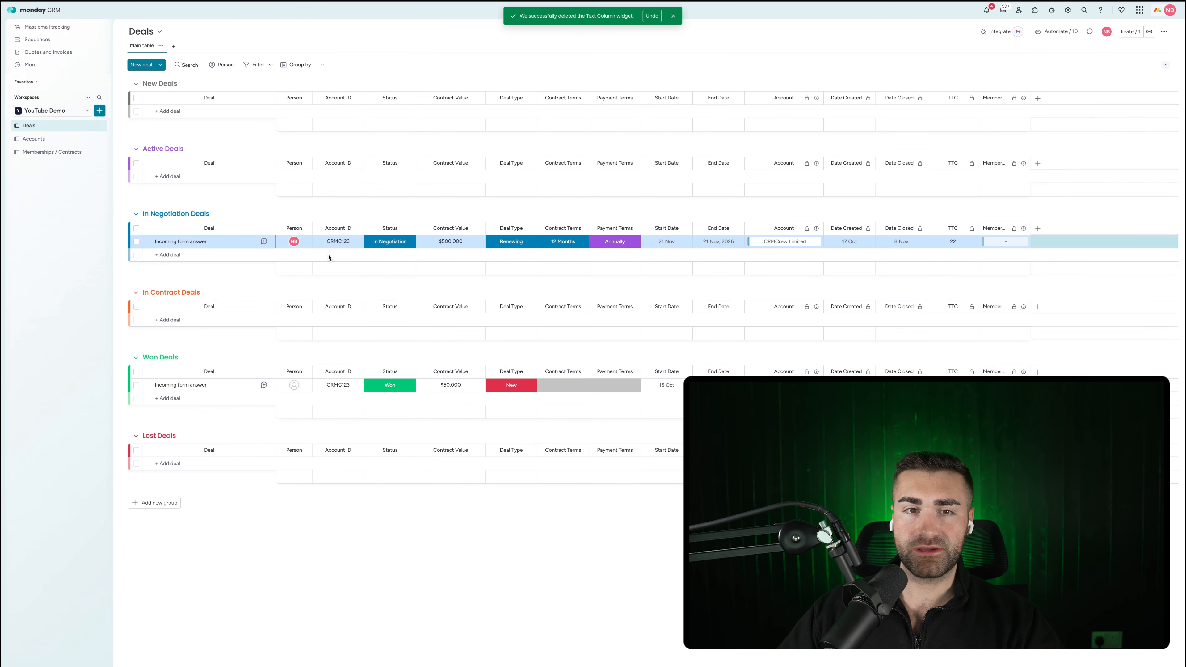
- Add a subitem named EXAMPLE SUBITEM to the In Negotiation deal and set its status to AA in the Subitems widget
click(147, 241)
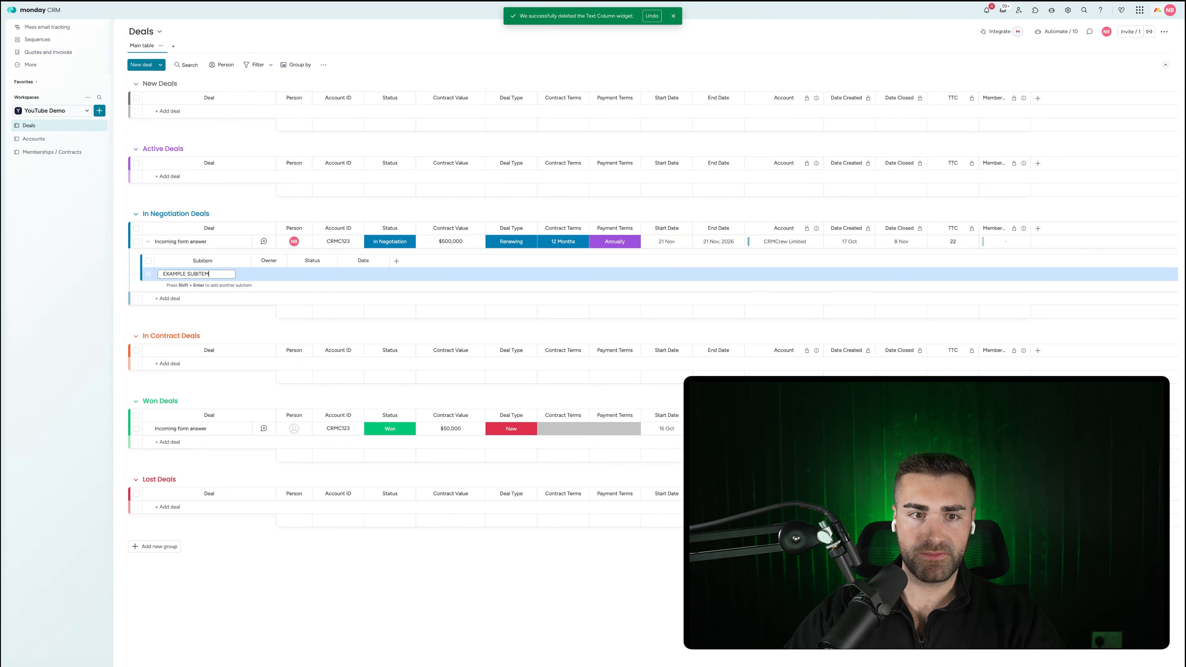
key(Return)
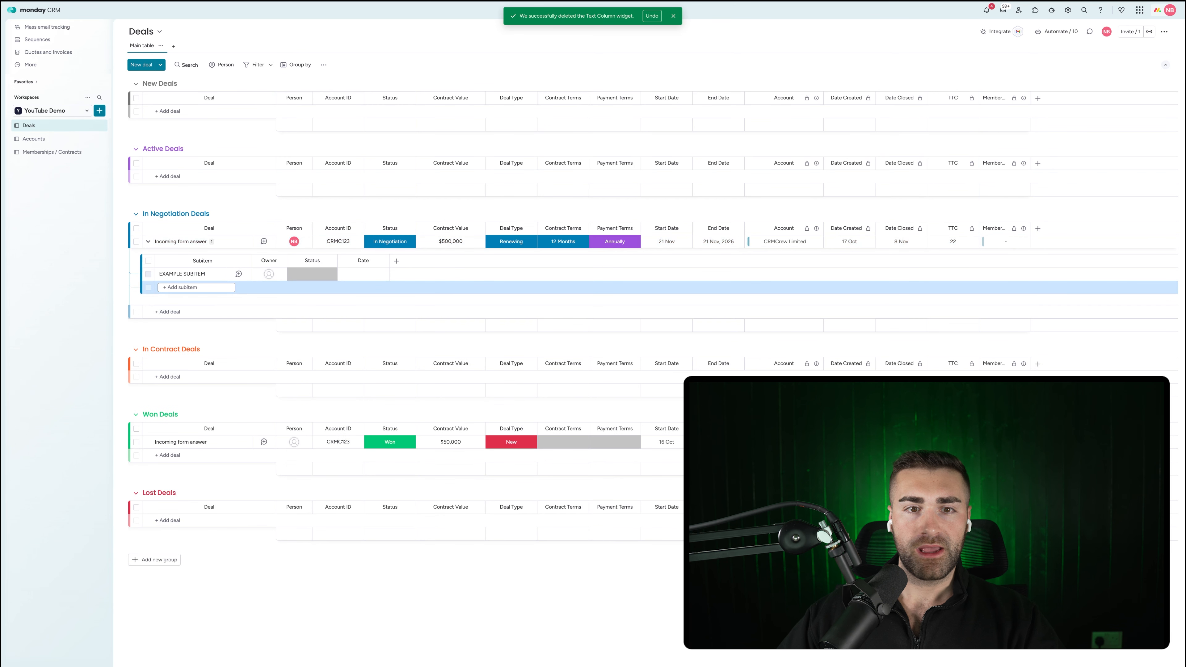
click(264, 242)
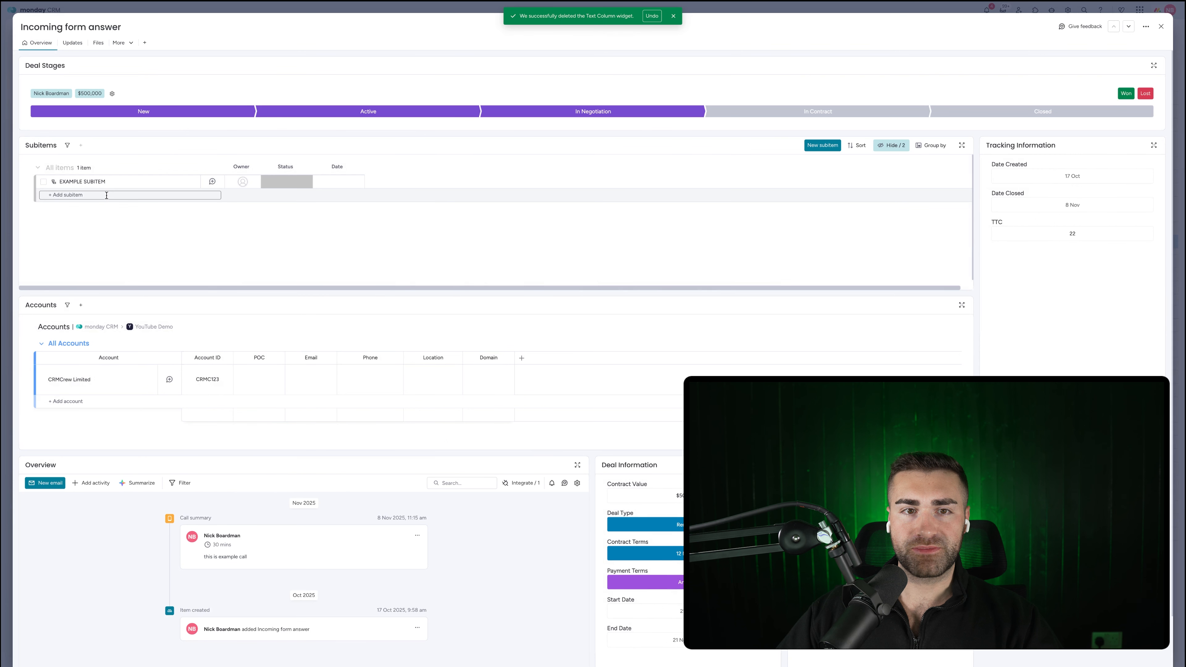
click(287, 182)
click(286, 205)
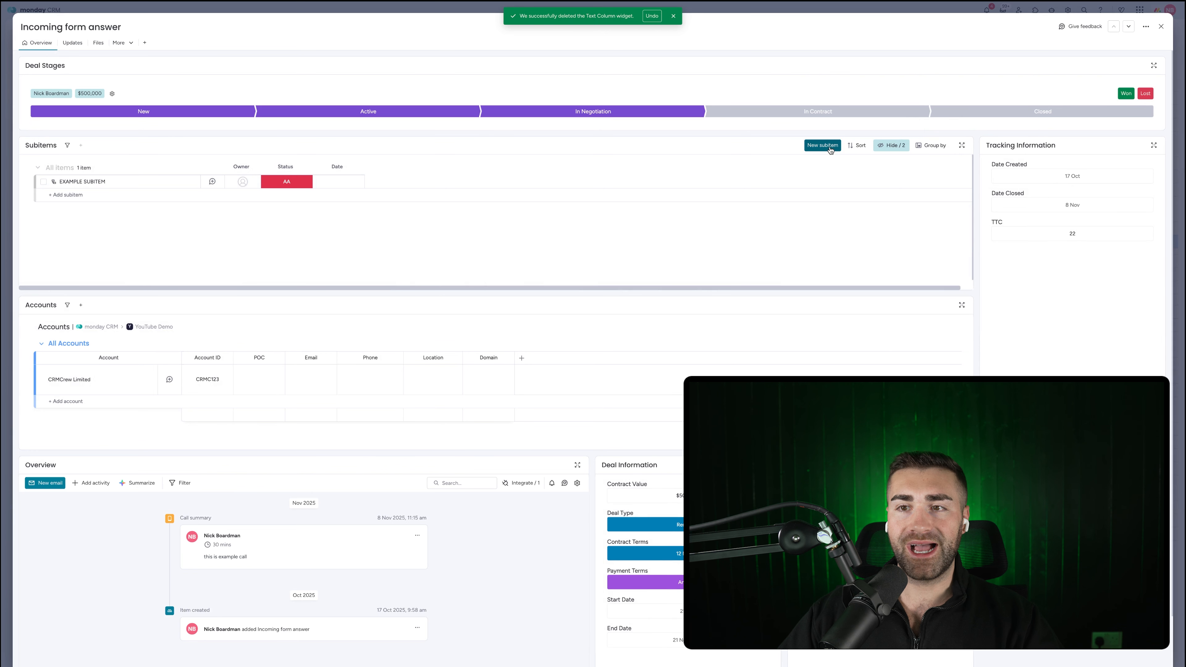
- Review which columns the Subitems widget displays, and reopen layout editing to inspect the widget's available options
click(903, 146)
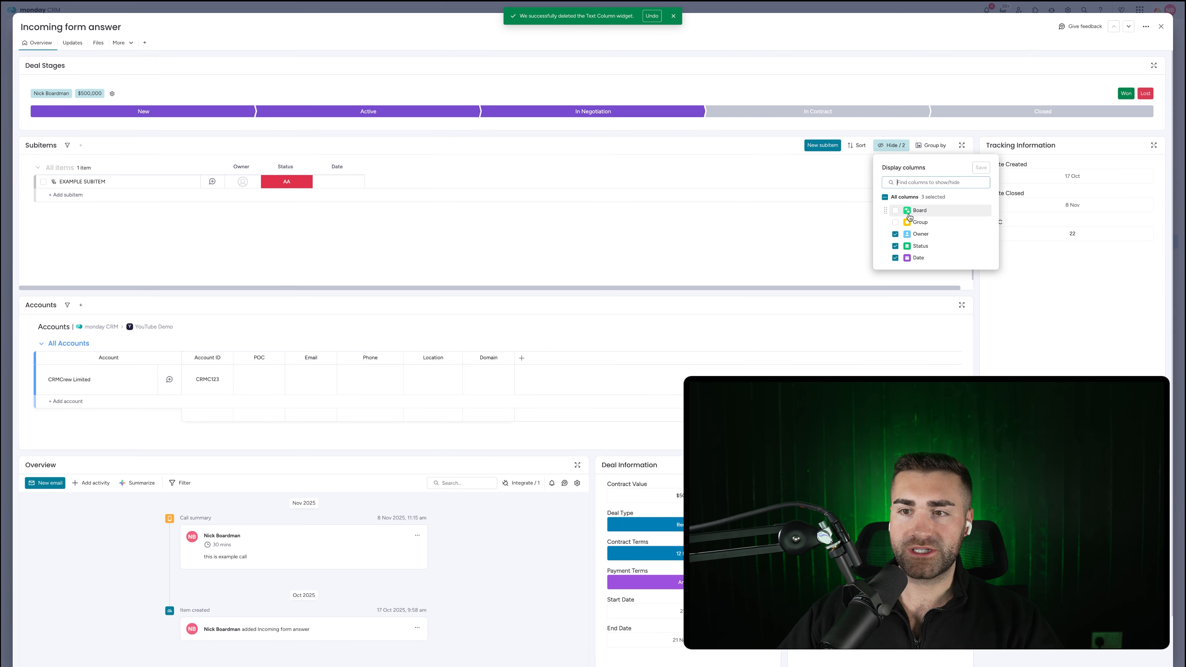
click(842, 232)
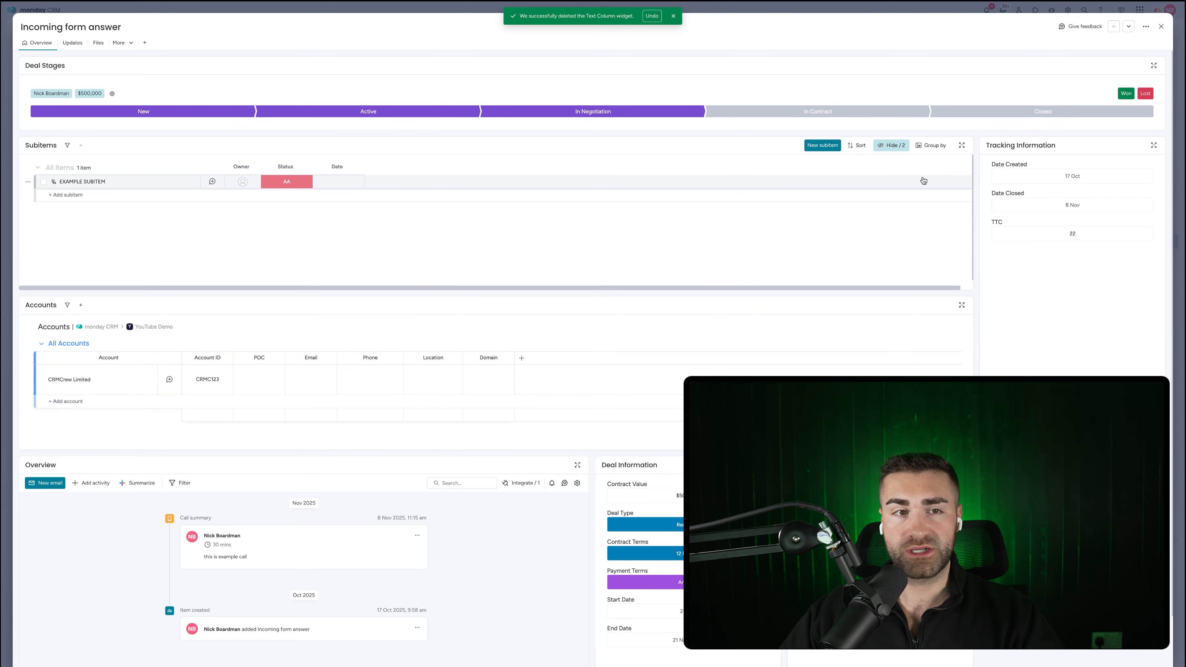
click(1146, 26)
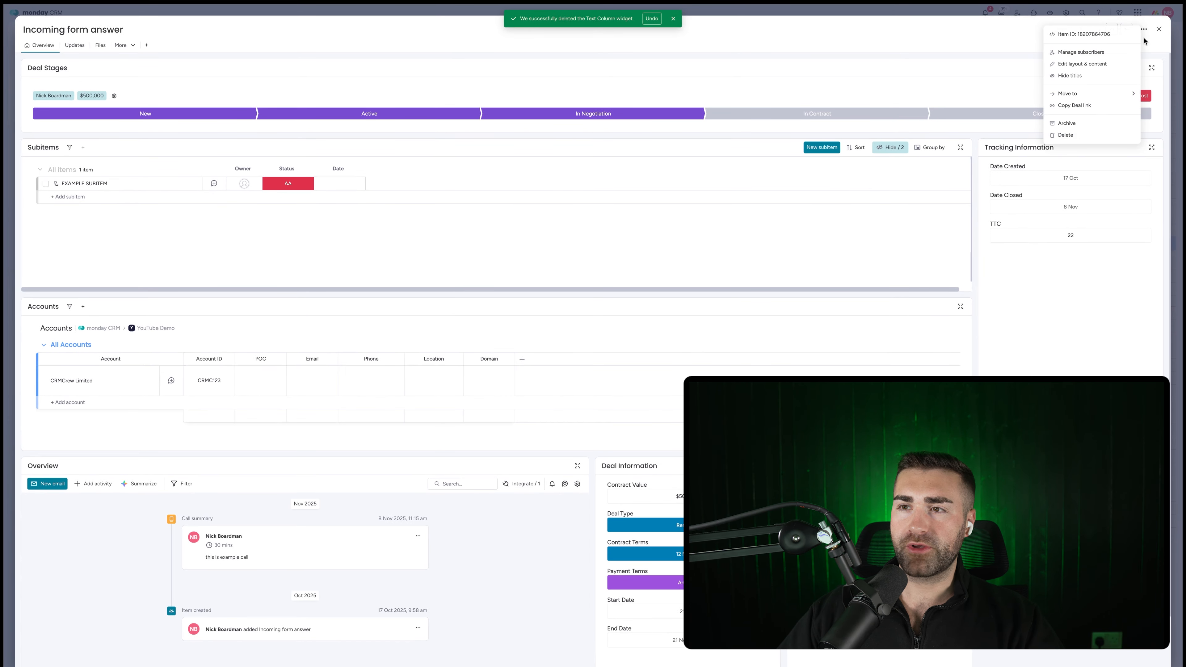
click(1098, 65)
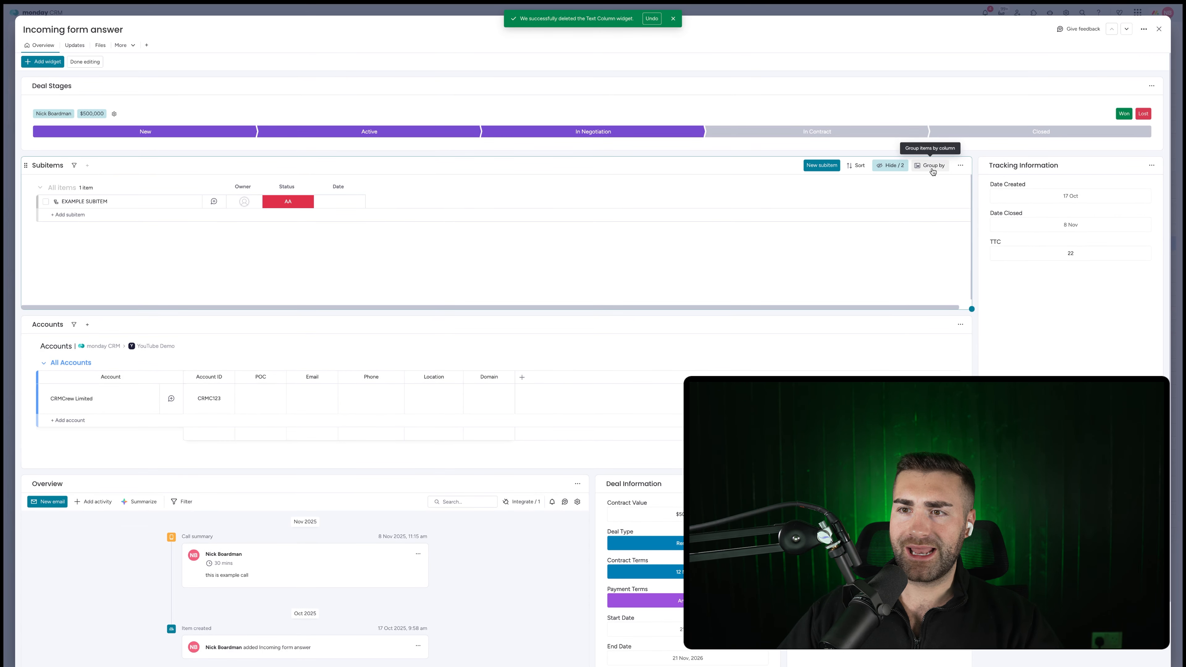
click(959, 167)
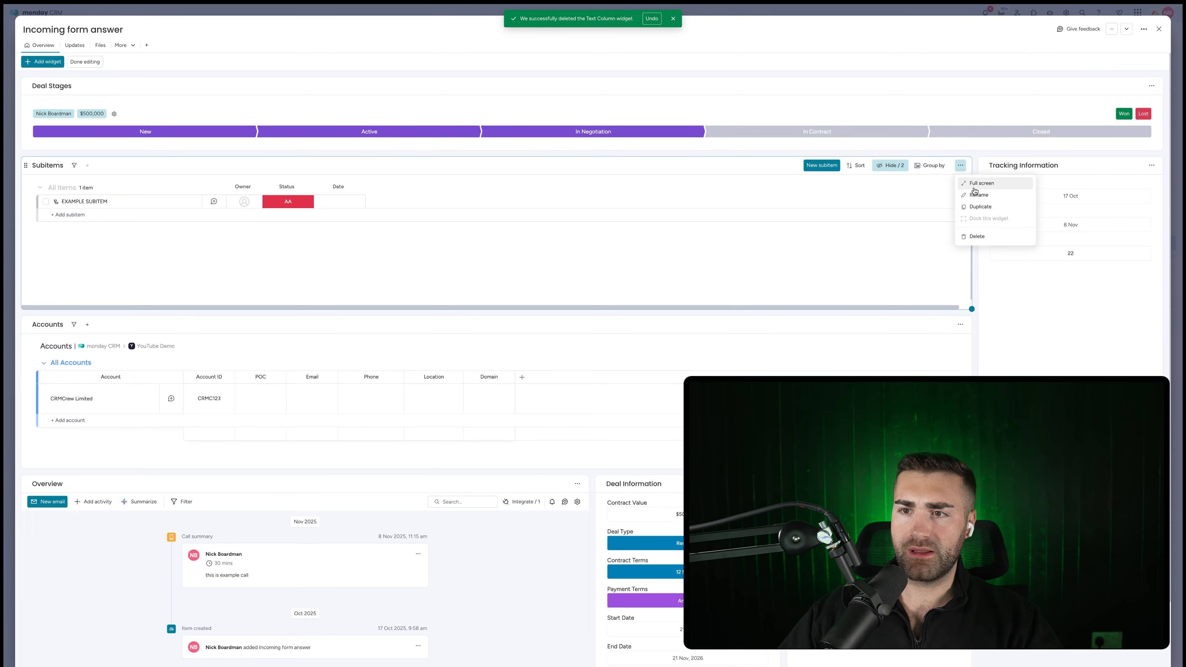
click(283, 230)
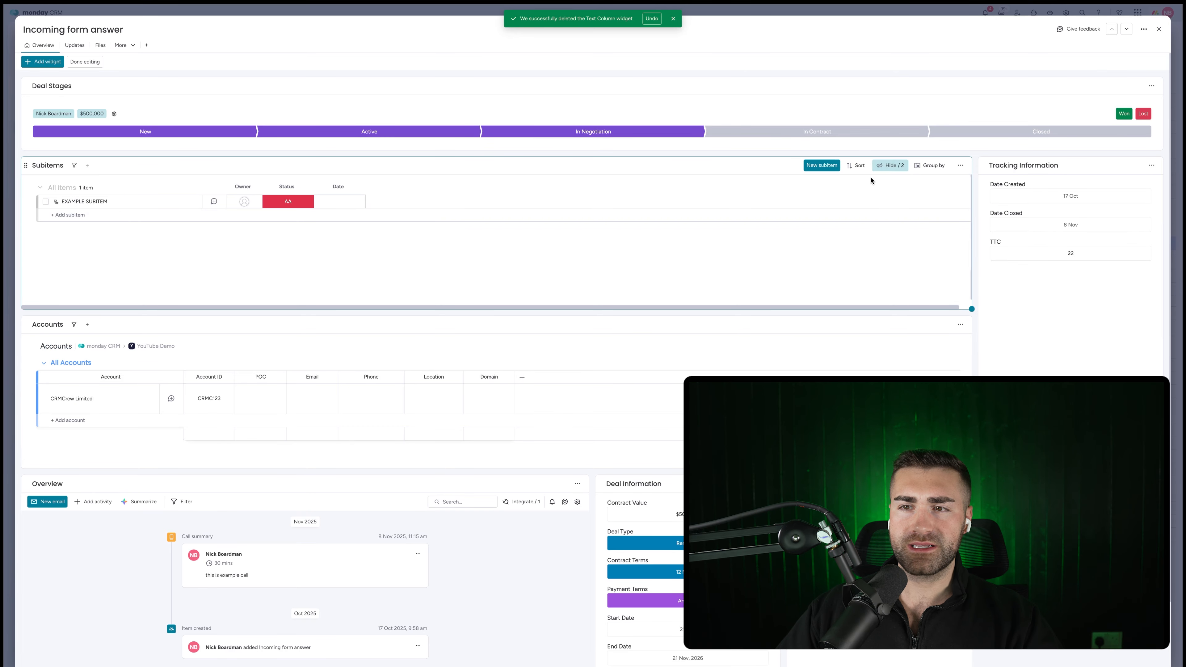
- Check the Subitems widget's column options, and create subitem EXAMPLE SUBITEM #2 with an assigned owner, status AA and the date 21 November 2025
click(890, 165)
click(543, 257)
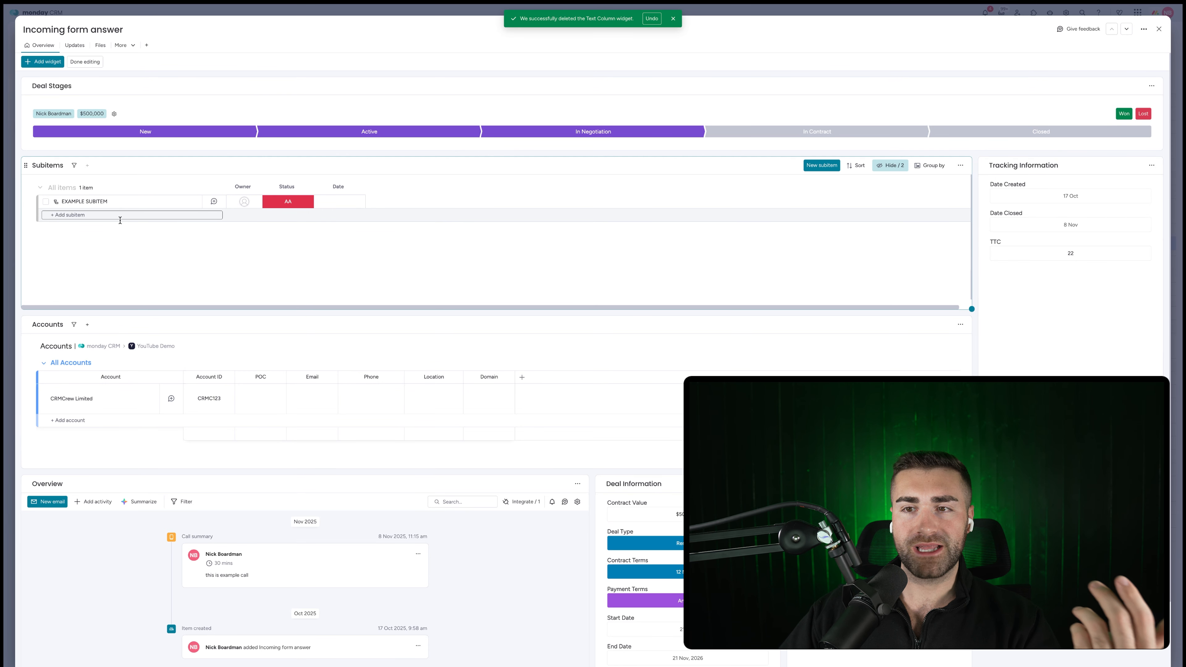
click(815, 166)
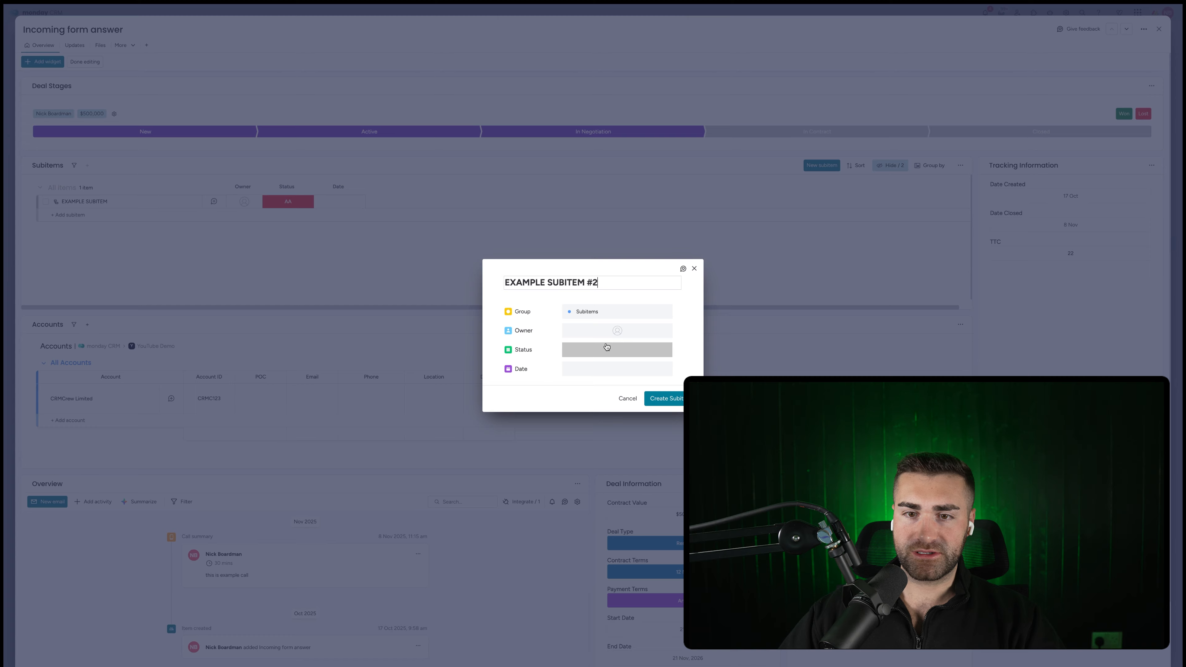
click(606, 349)
click(607, 378)
click(615, 331)
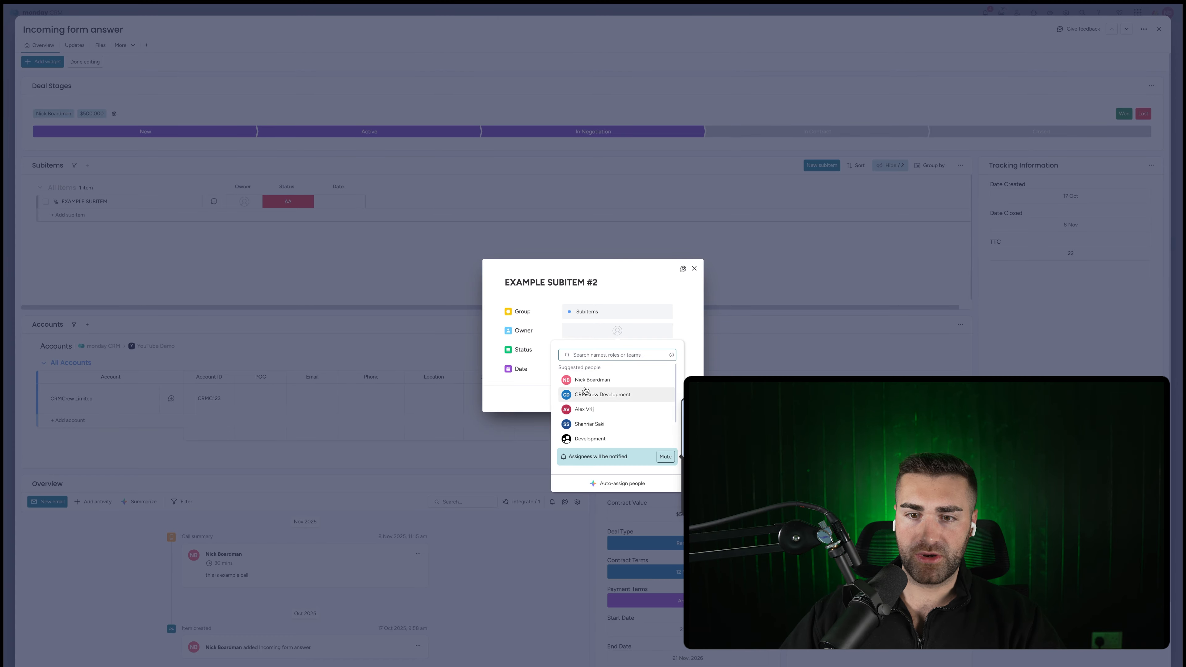
click(589, 378)
click(591, 369)
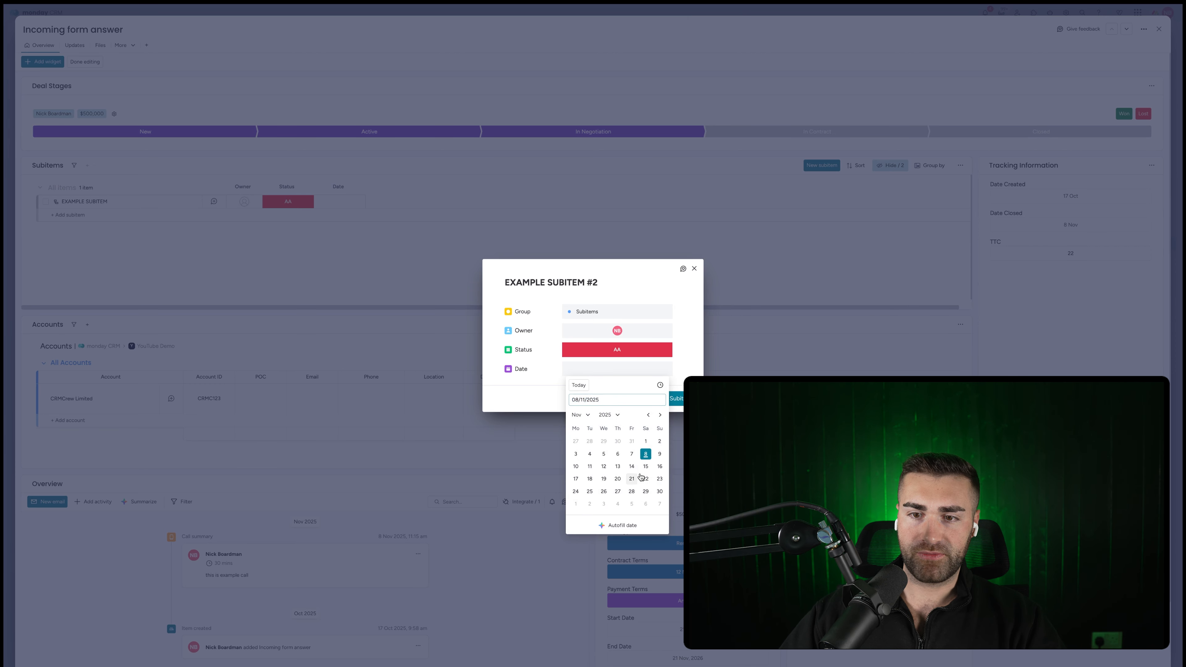
click(640, 476)
click(668, 400)
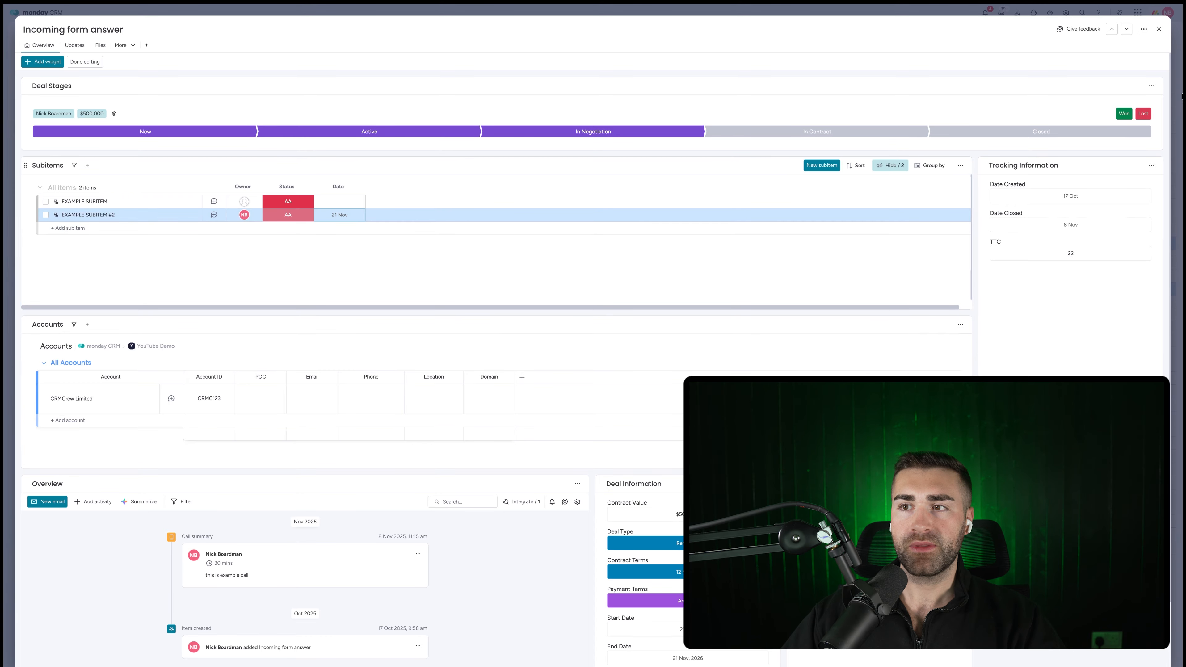
click(1158, 28)
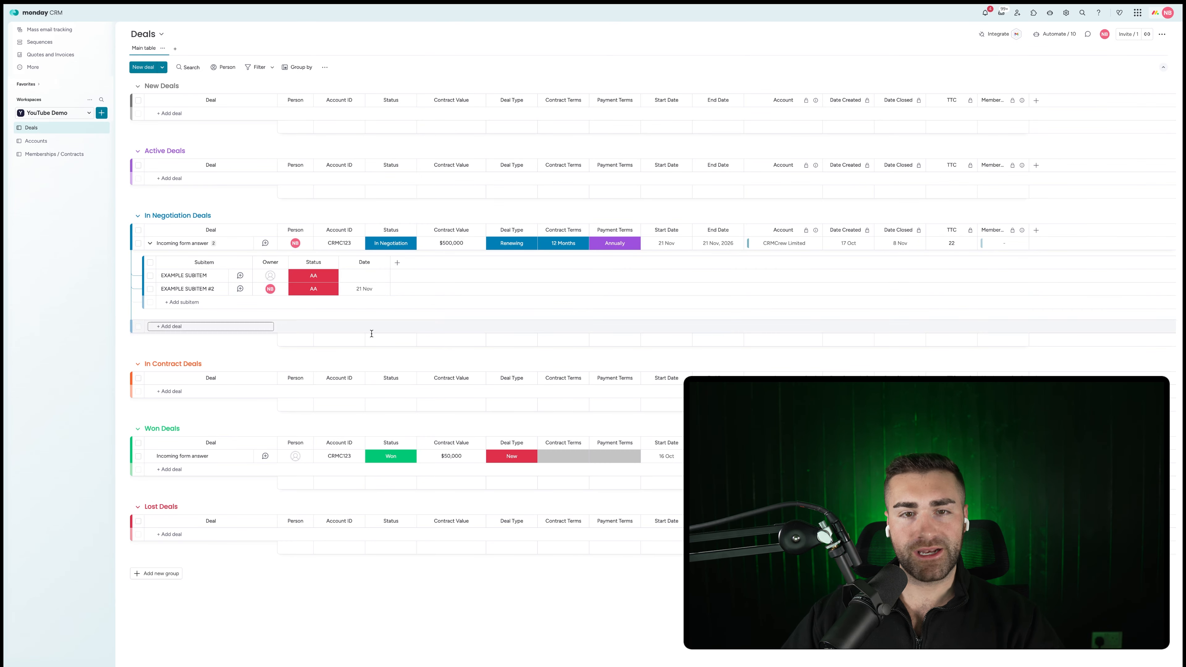
- In the In Negotiation deal's layout, place Overview and the information widgets directly below Deal Stages, followed by Accounts and Subitems
click(265, 243)
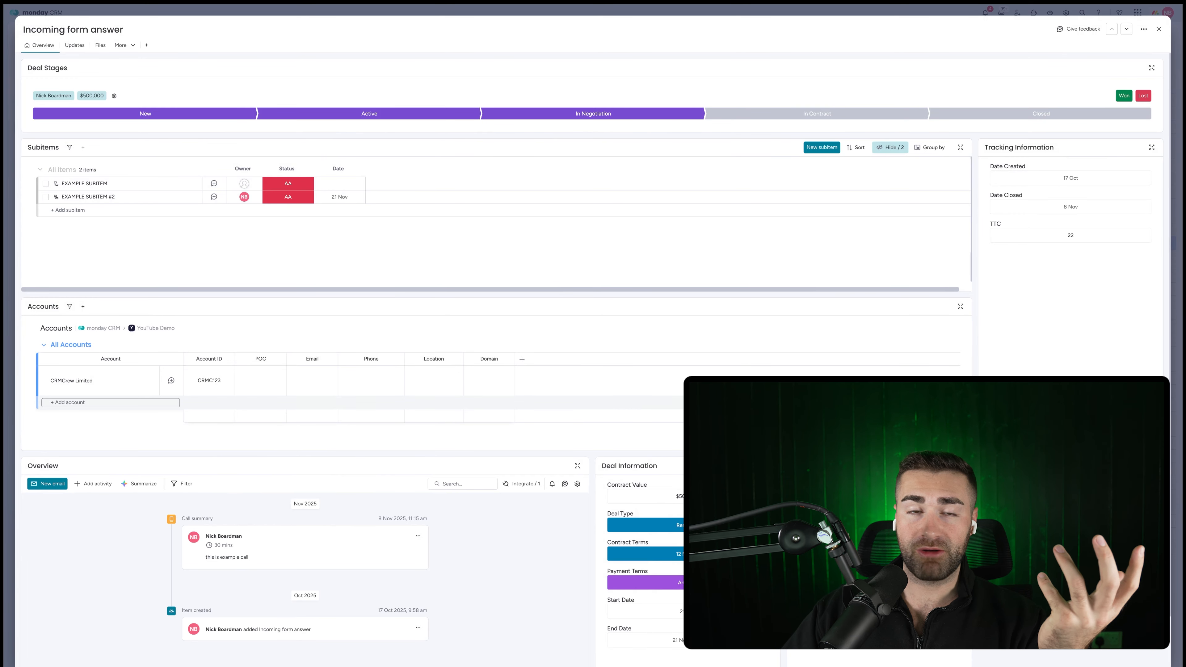
scroll(794, 401, down, 1)
scroll(794, 402, up, 1)
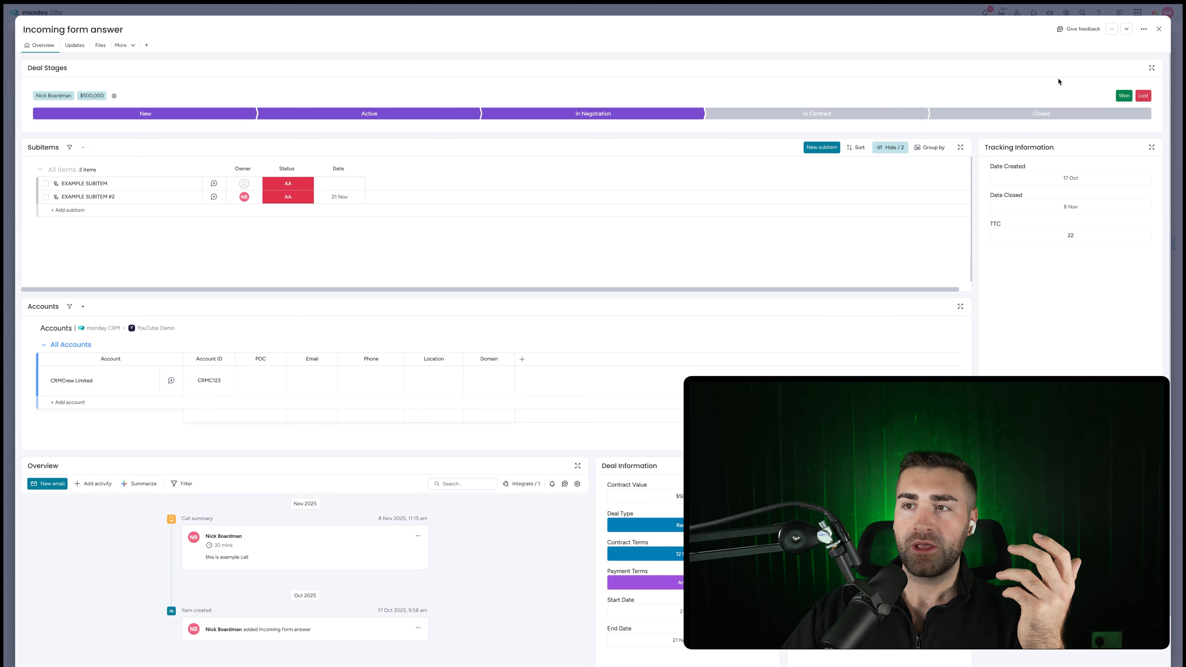
click(1143, 29)
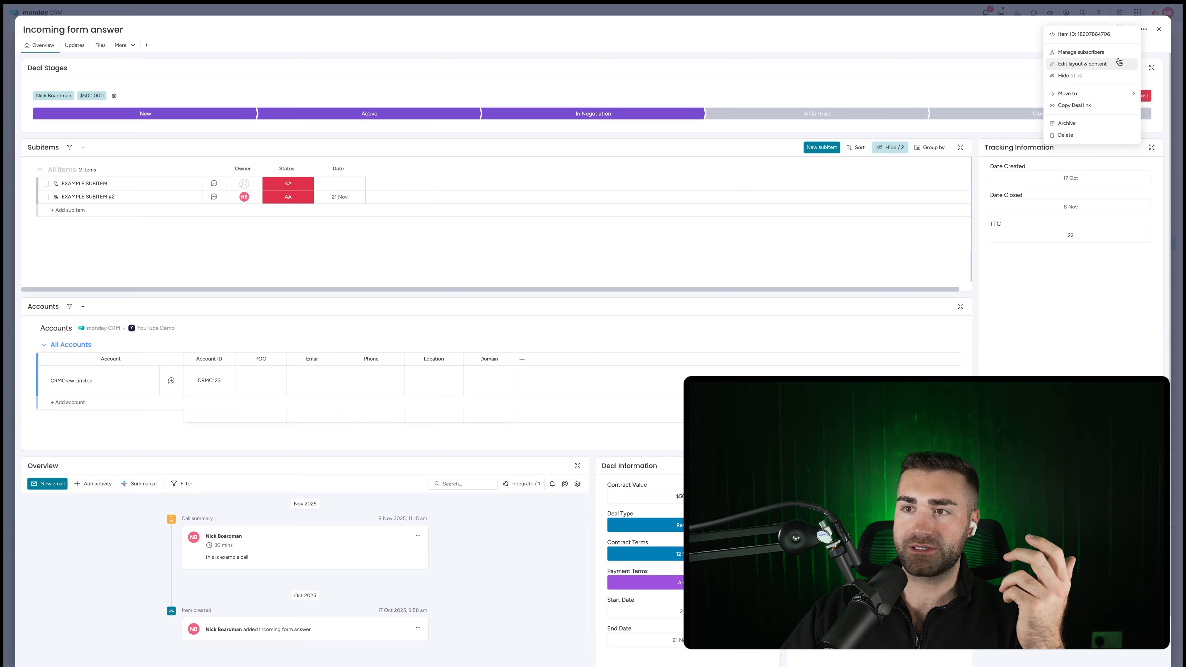
click(1086, 64)
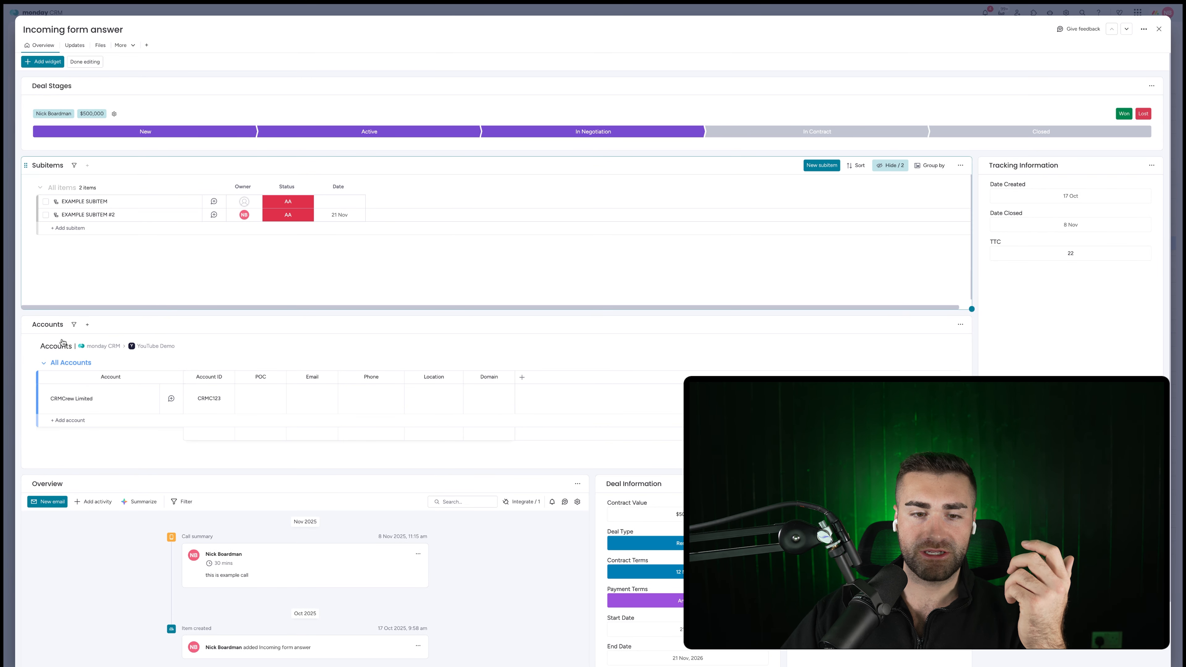
drag(62, 343, 38, 181)
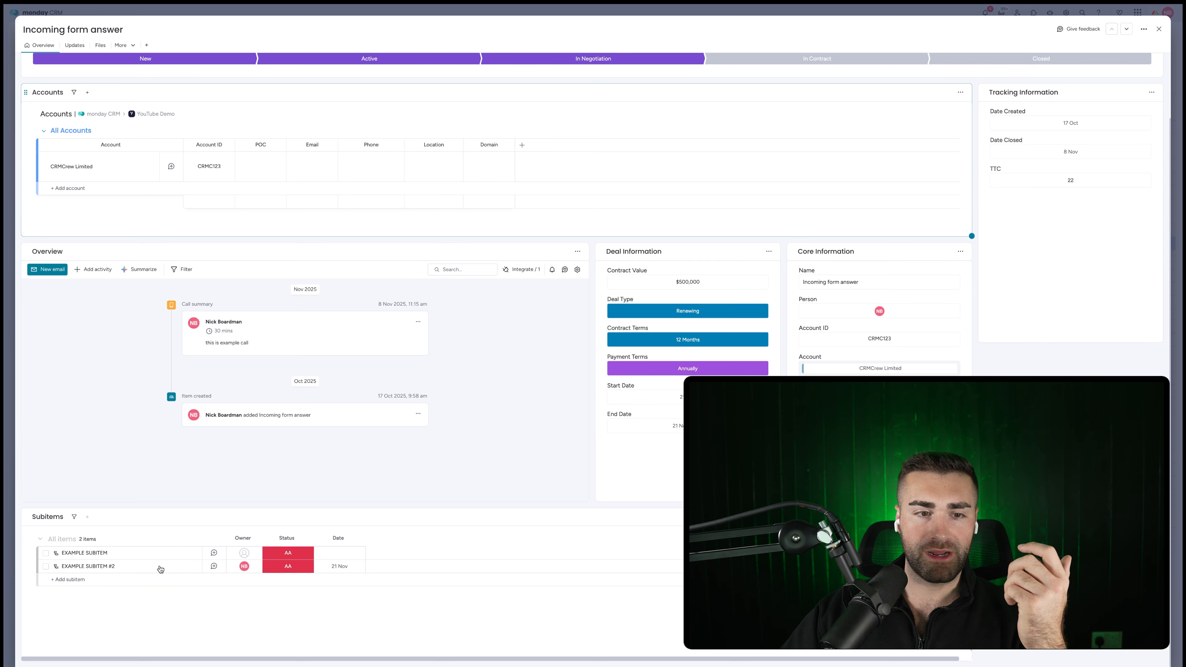
drag(26, 92, 45, 224)
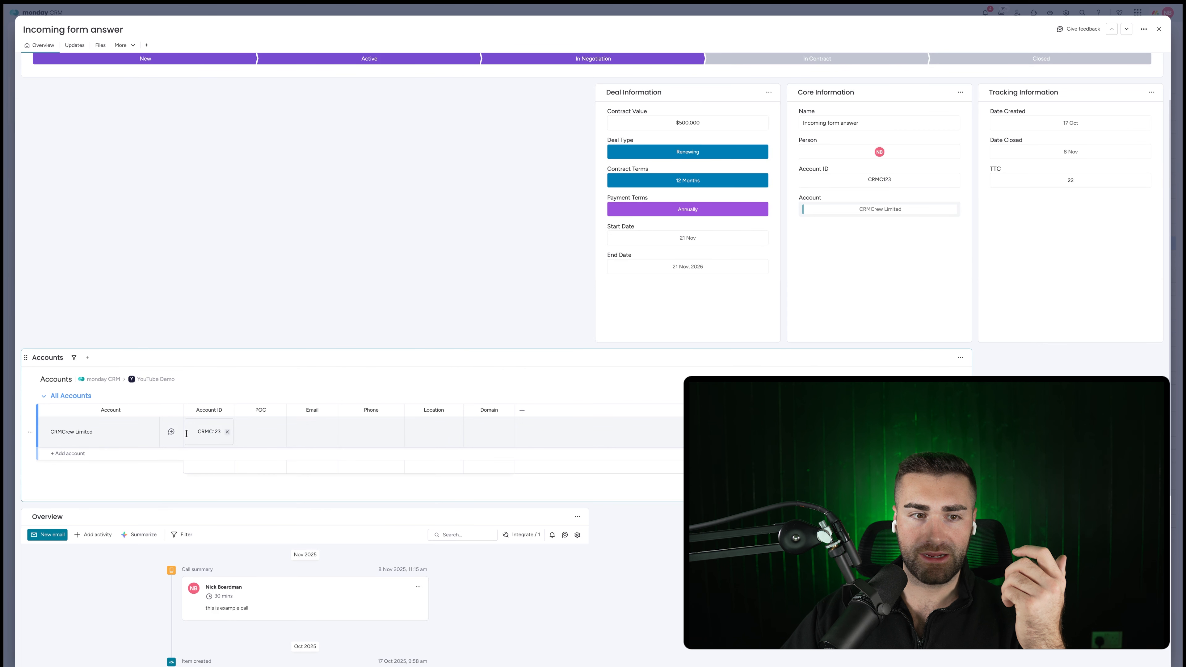
scroll(186, 434, down, 5)
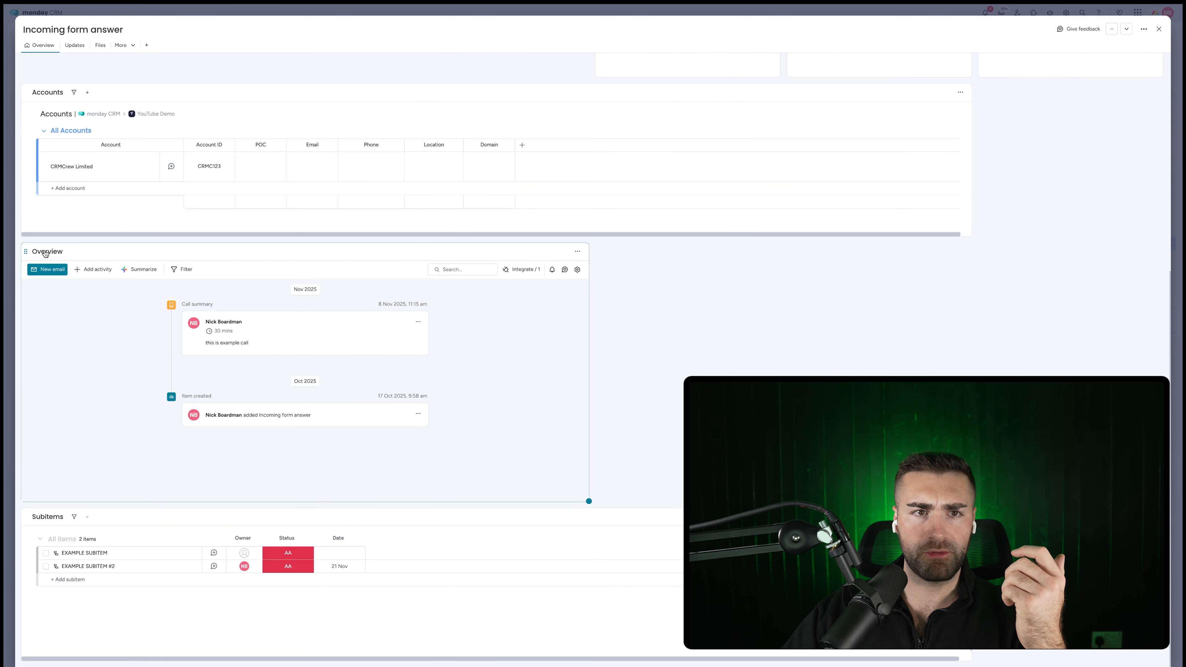
drag(25, 252, 358, 188)
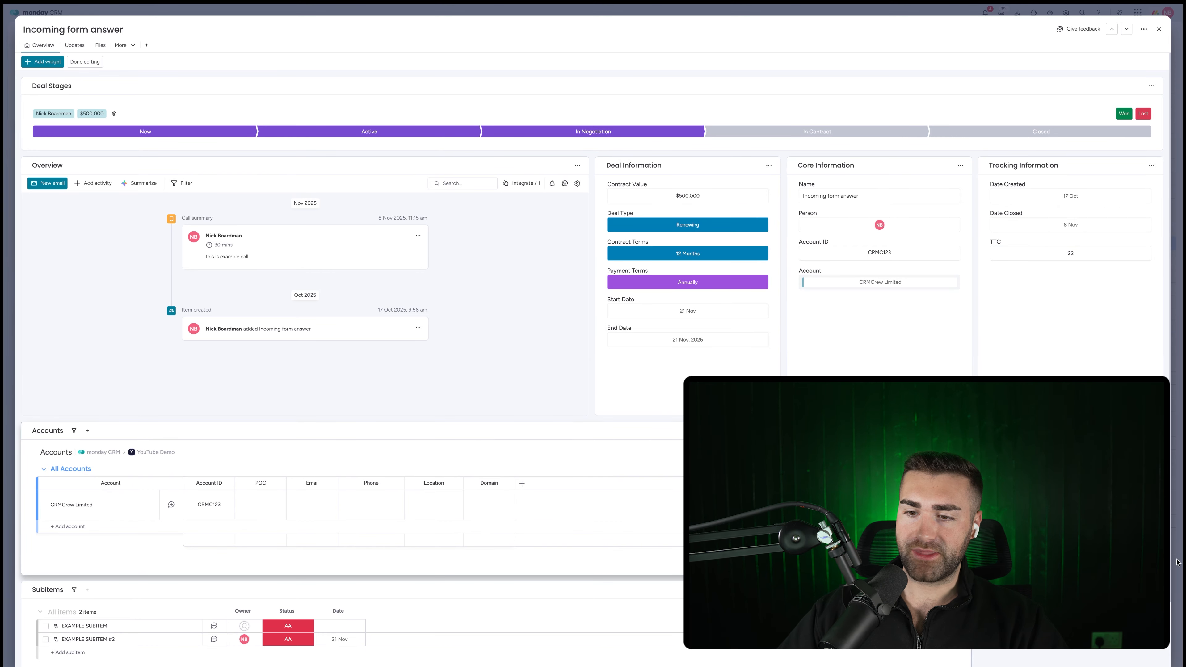
- Widen the Accounts and Subitems widgets to the full width of the layout, and look over the arrangement
scroll(1177, 562, down, 2)
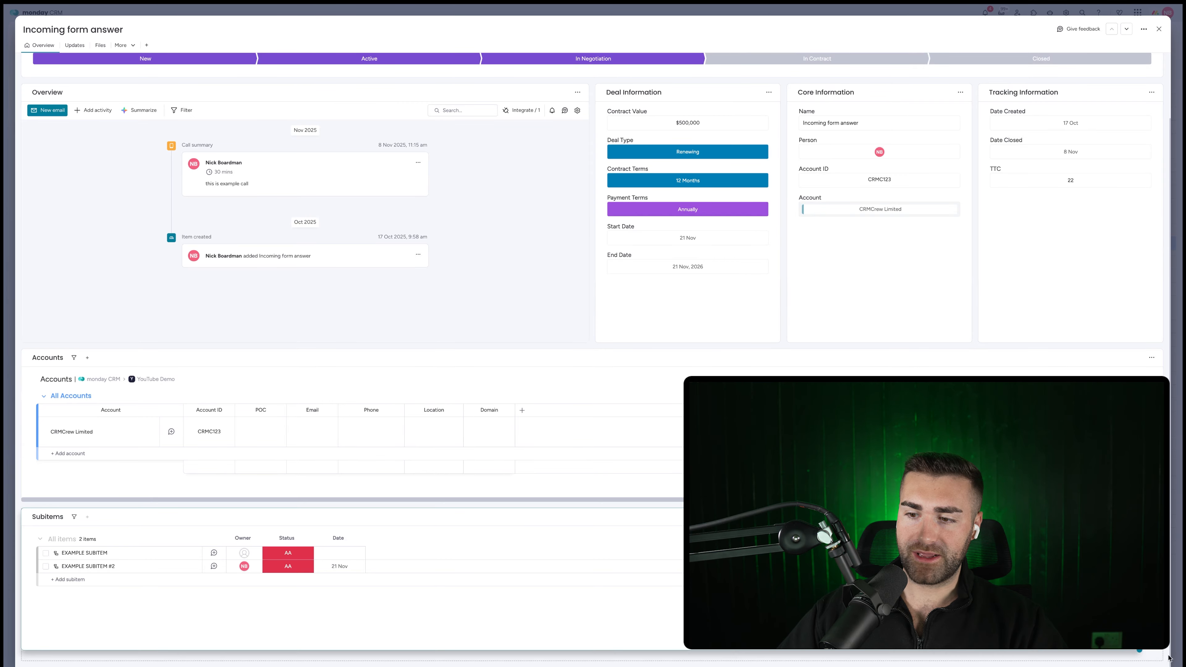
scroll(423, 458, up, 2)
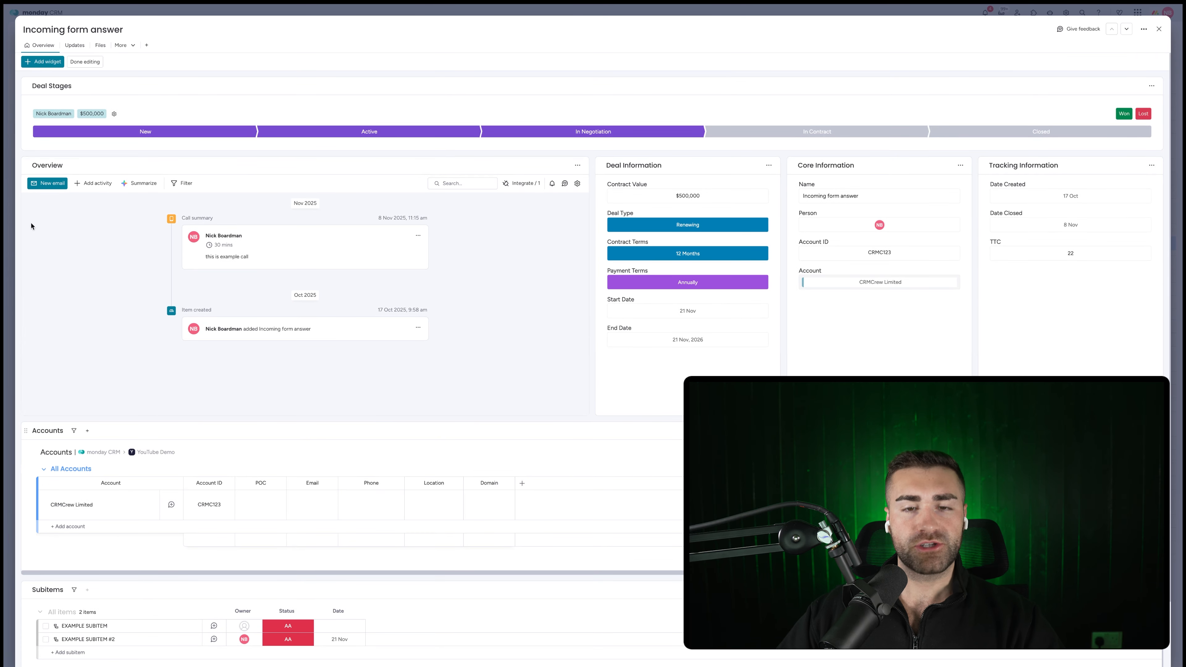
scroll(691, 314, down, 2)
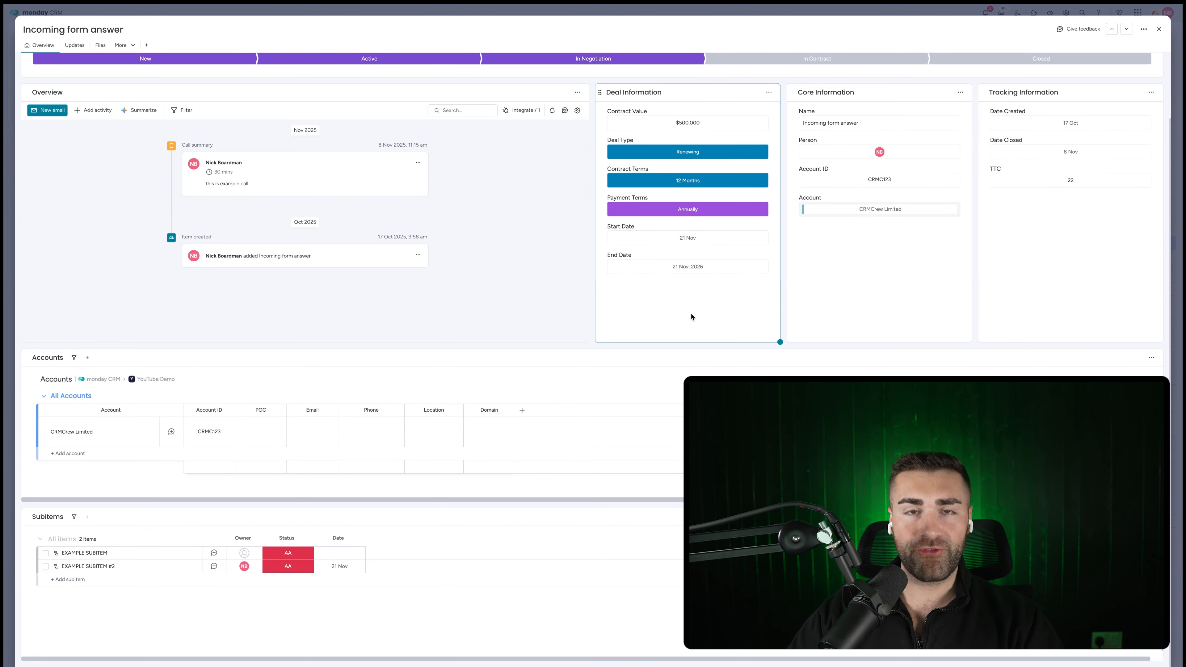
scroll(691, 316, up, 2)
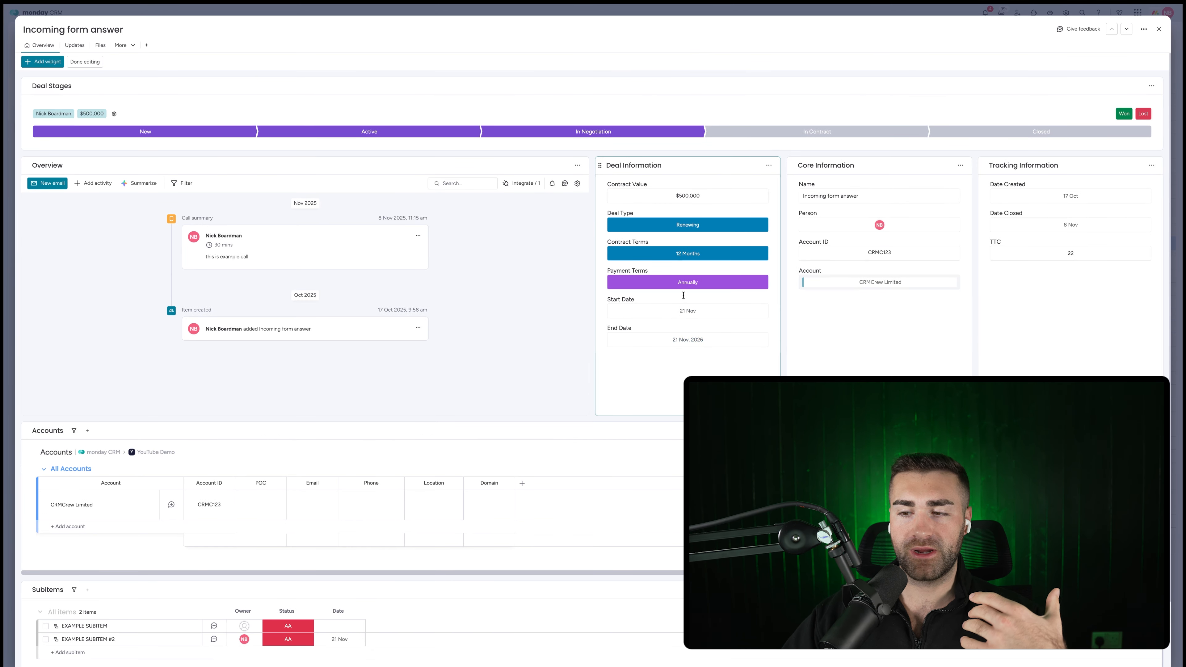
scroll(684, 297, down, 2)
scroll(701, 315, up, 2)
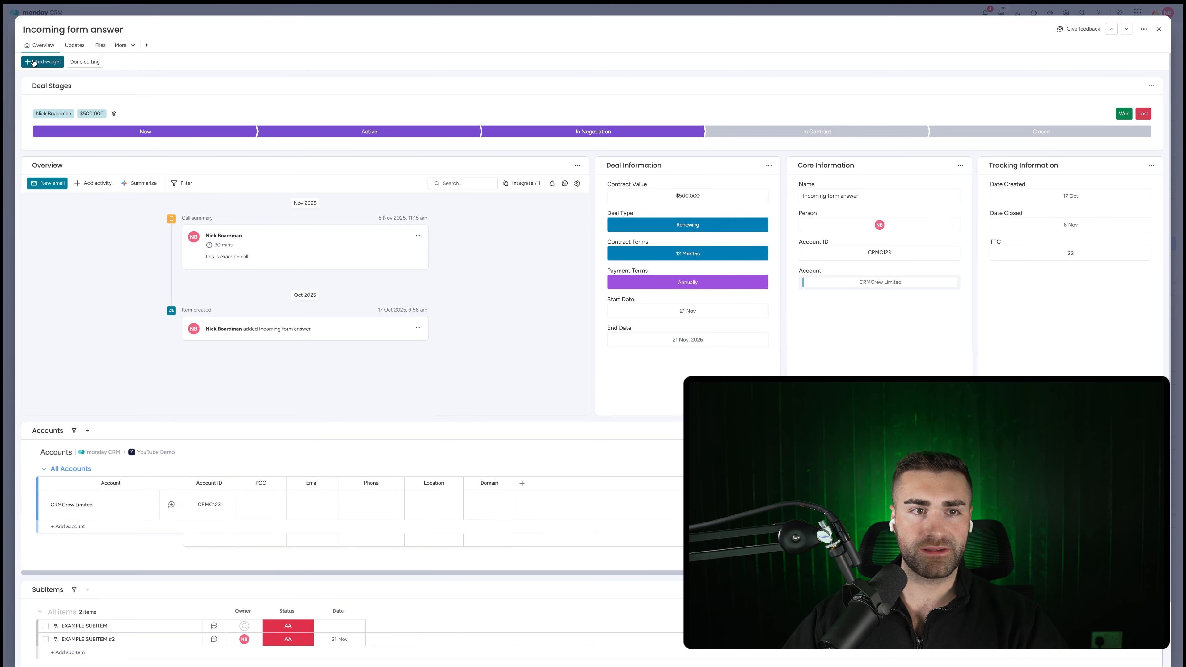
- Try out a Files Gallery widget in the deal view, and delete the widget
click(43, 62)
scroll(158, 167, down, 1)
scroll(158, 166, down, 3)
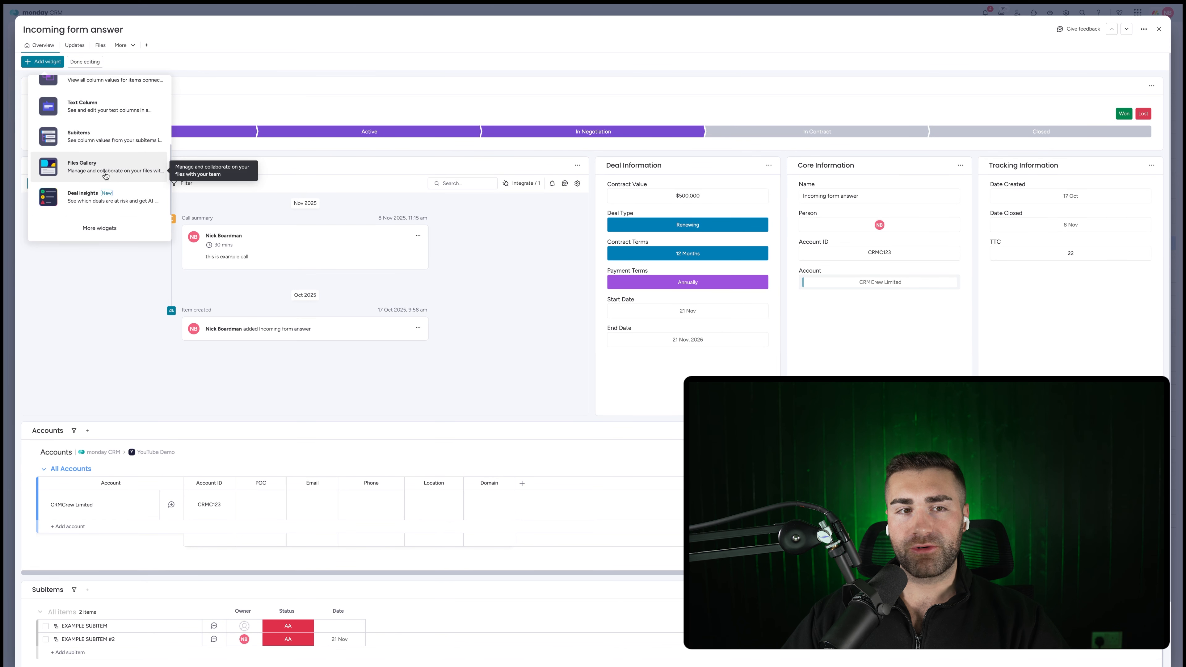
click(106, 175)
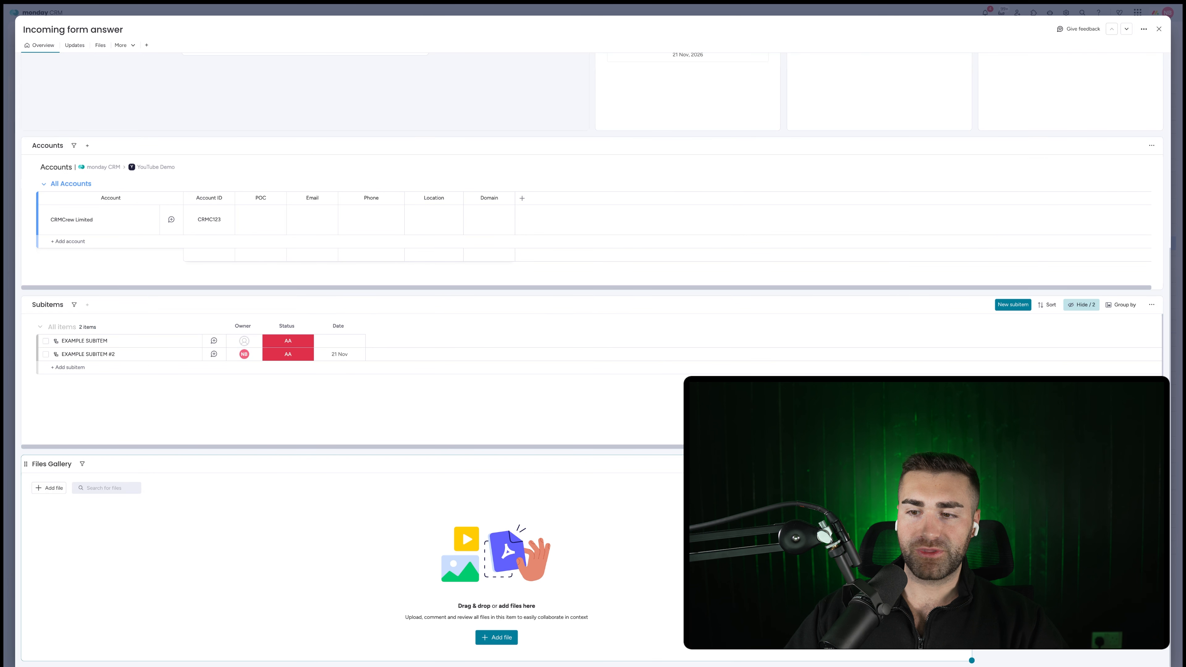
click(132, 45)
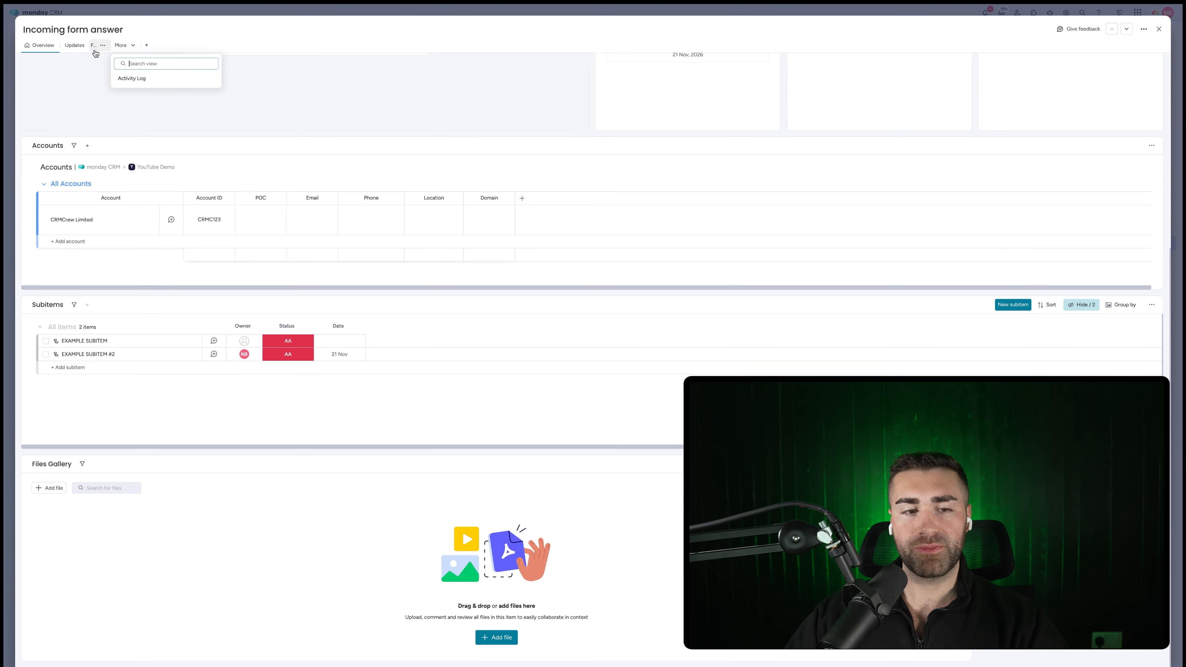
click(960, 463)
click(934, 510)
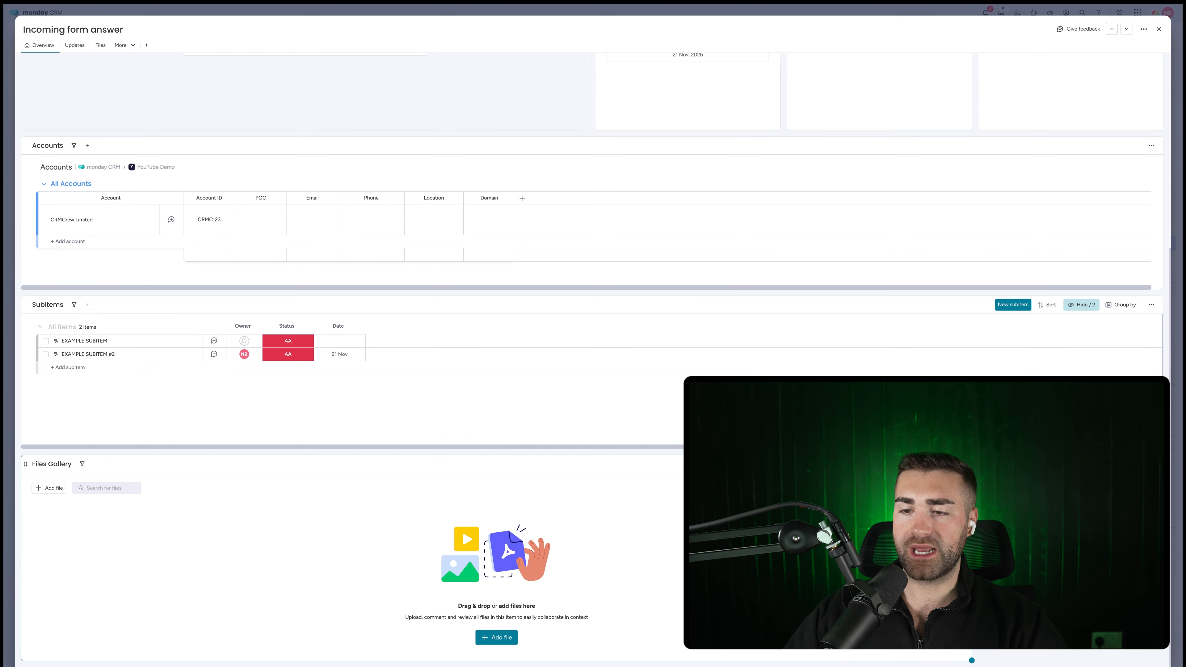
- Look at the Deal Insights option among the available widgets, and dismiss the deletion notice
scroll(474, 419, up, 5)
scroll(473, 420, up, 1)
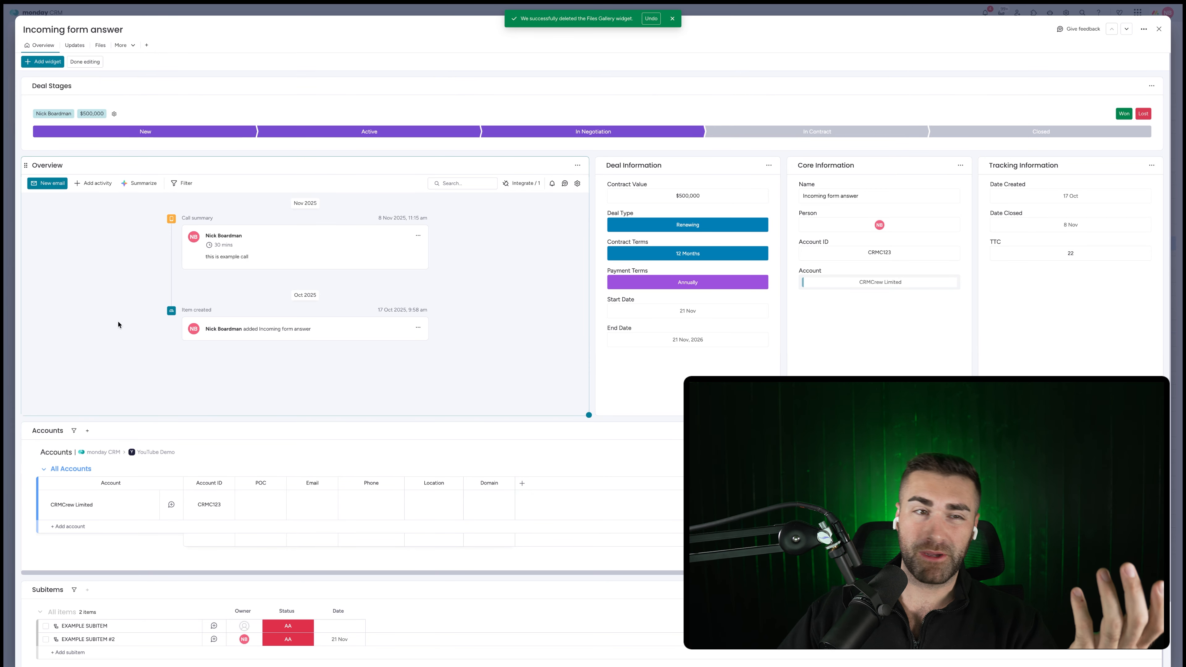
click(45, 66)
scroll(75, 200, down, 5)
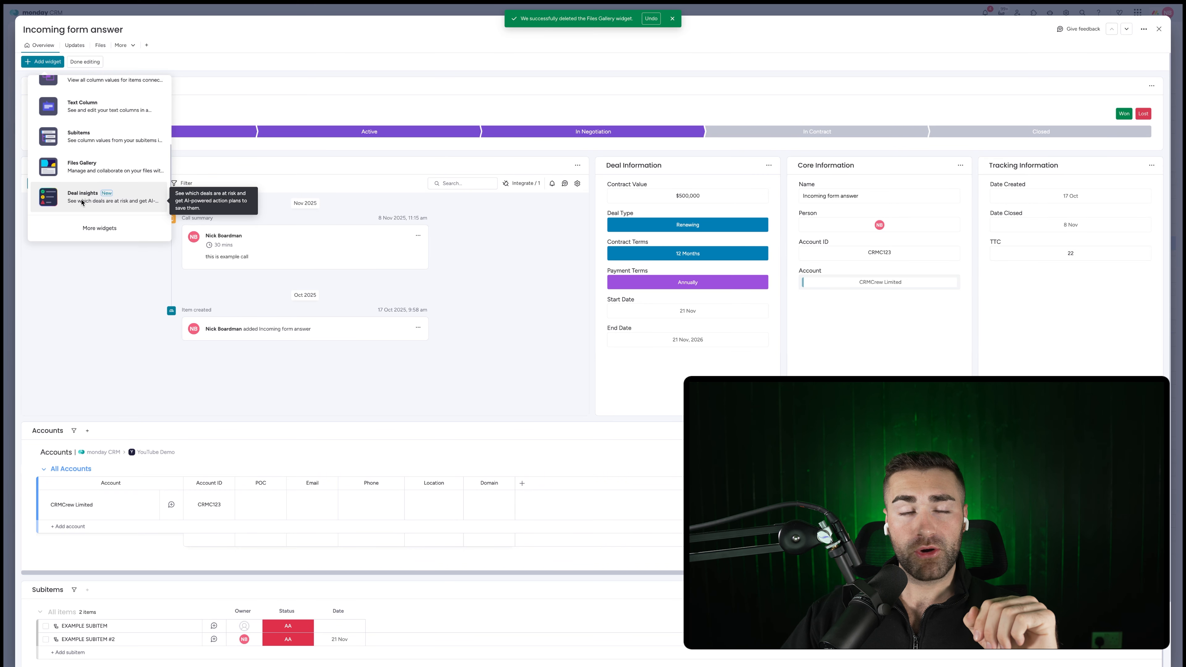
click(673, 19)
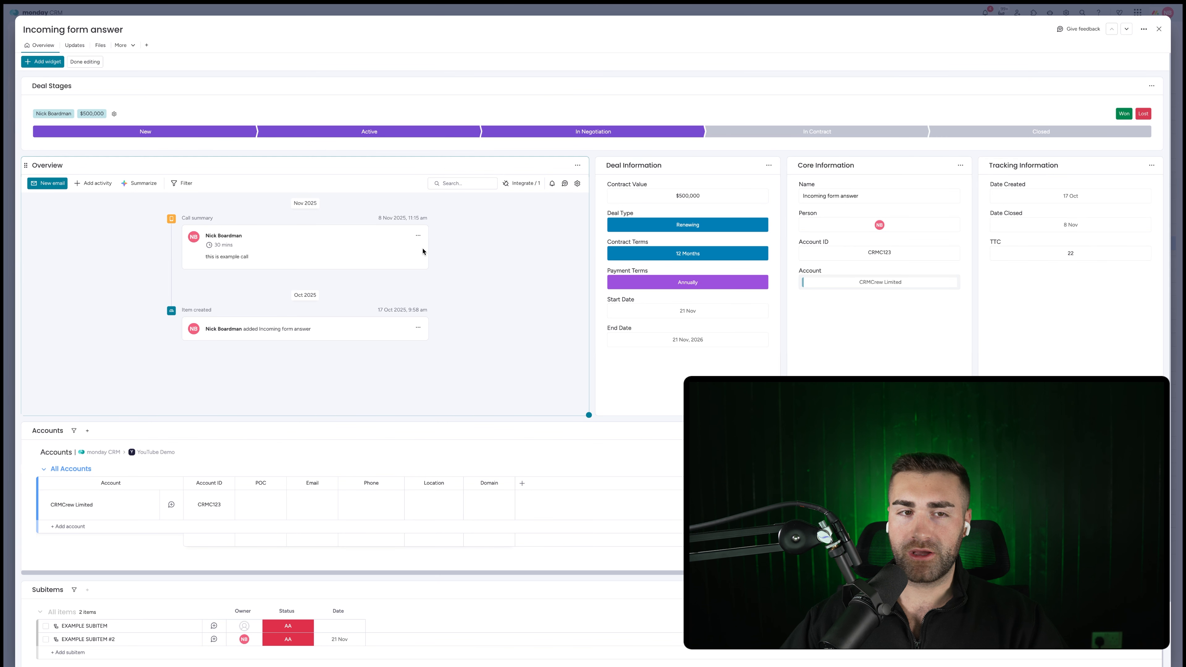
- Finish editing the layout, and check the item view of the deal in the Won Deals group
click(85, 61)
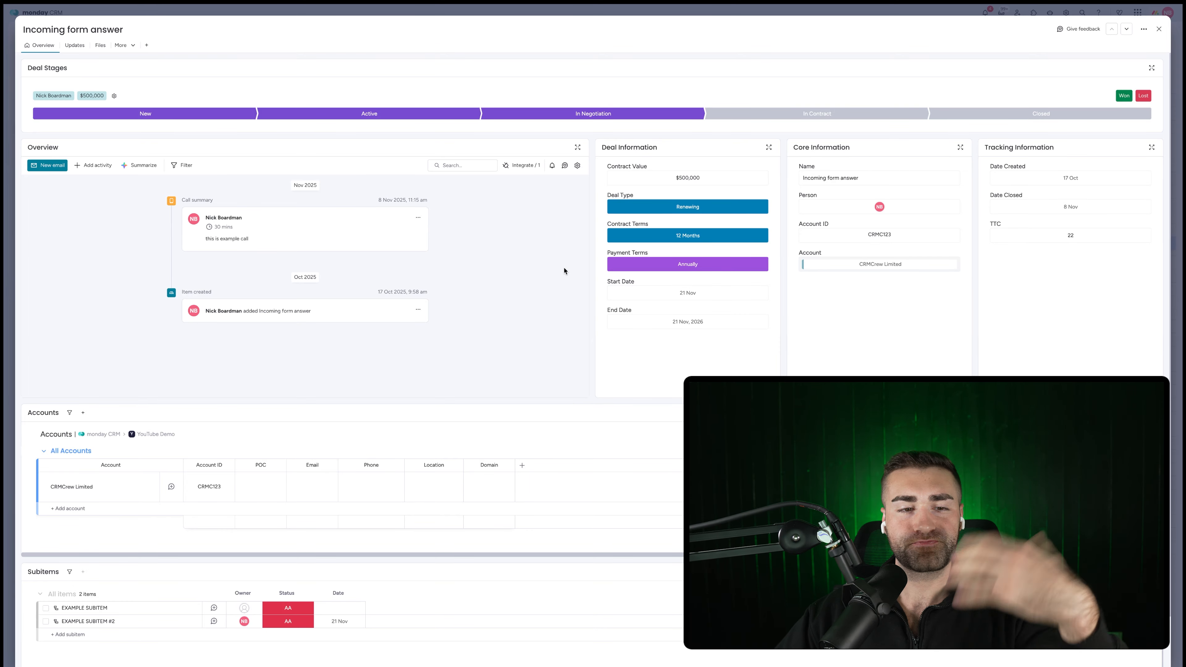
click(1157, 29)
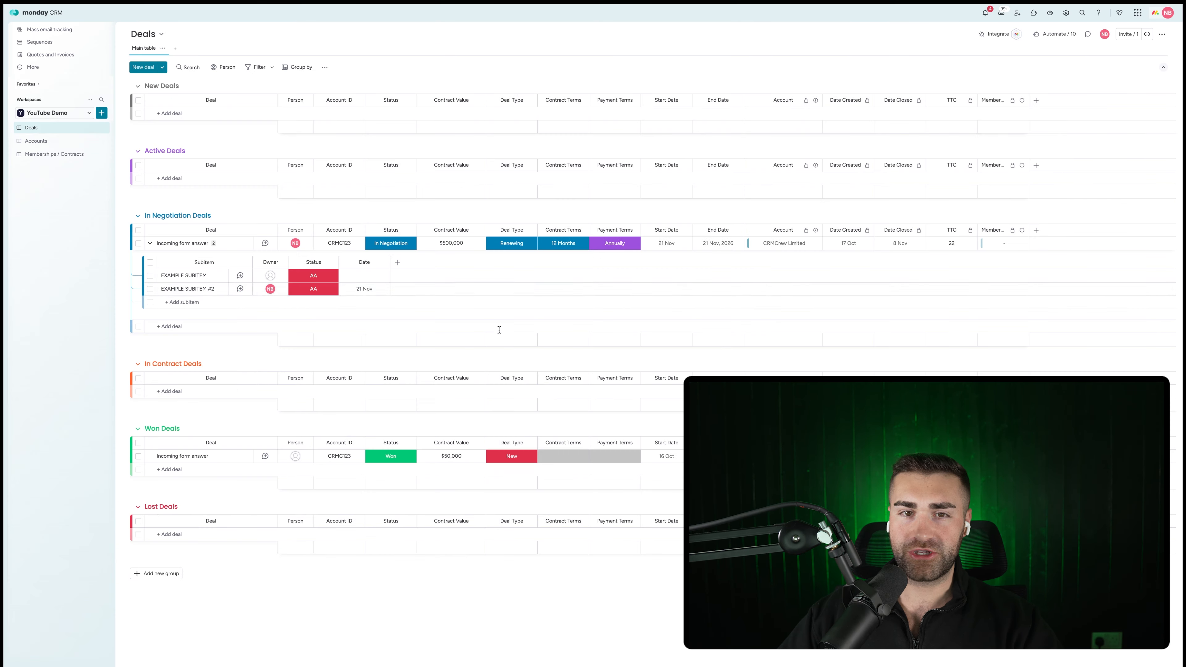
click(150, 244)
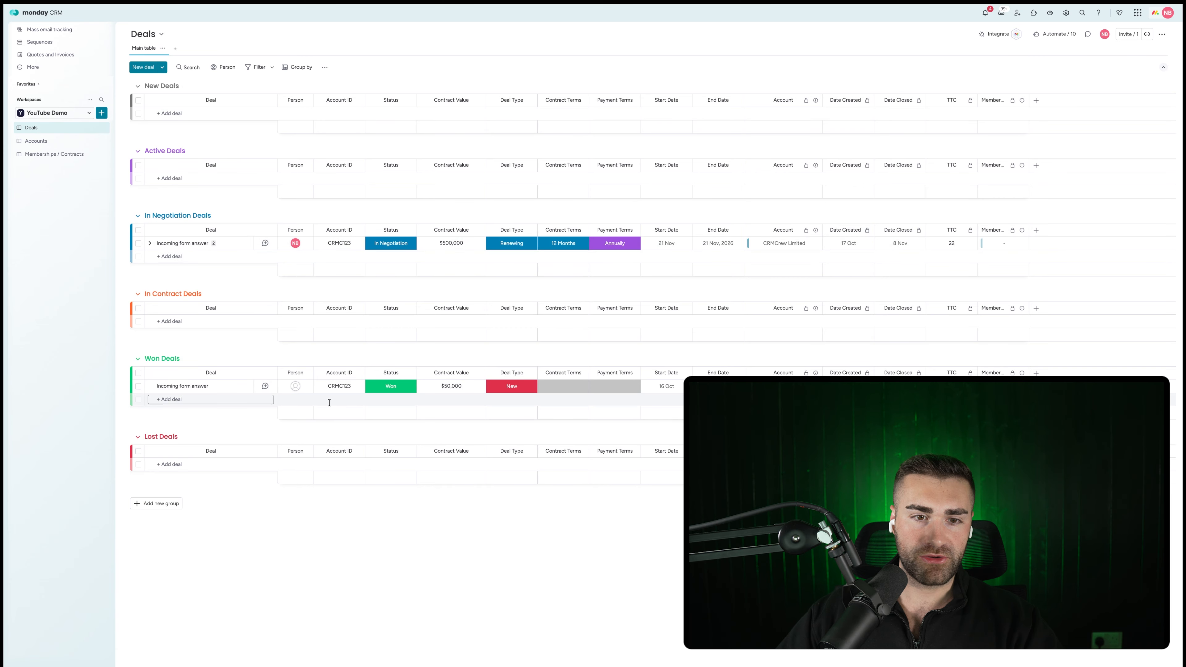
click(266, 386)
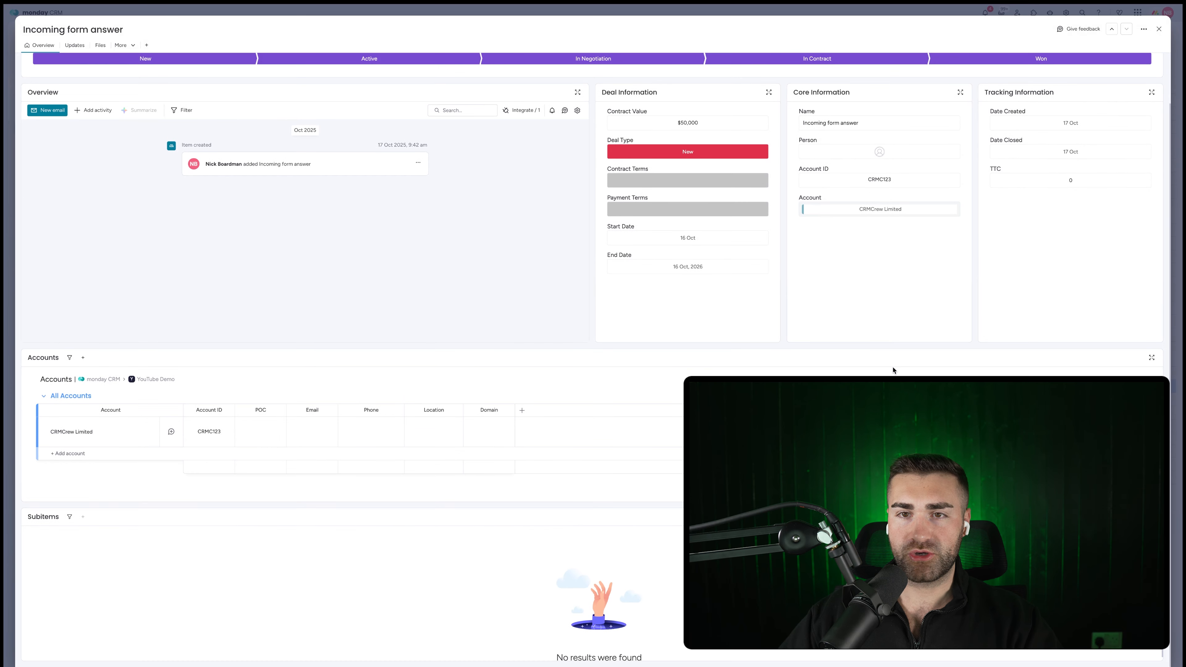
key(Escape)
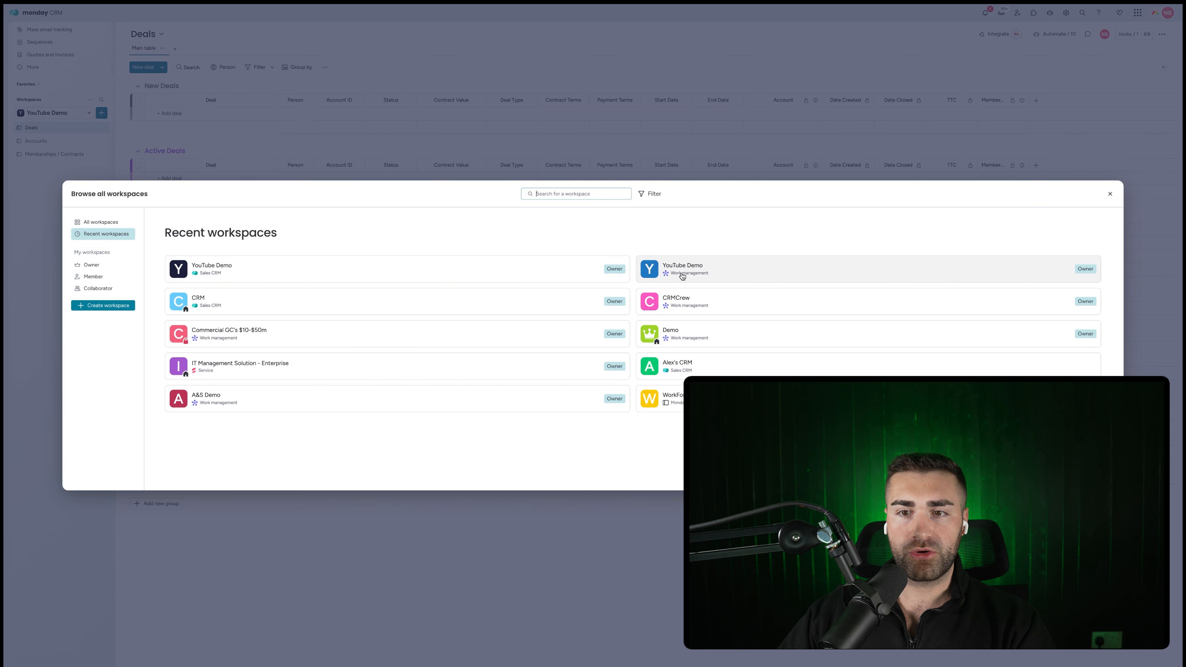
- Examine the item view of Item 2 on the Leads board in the YouTube Demo work management workspace
click(682, 275)
click(32, 115)
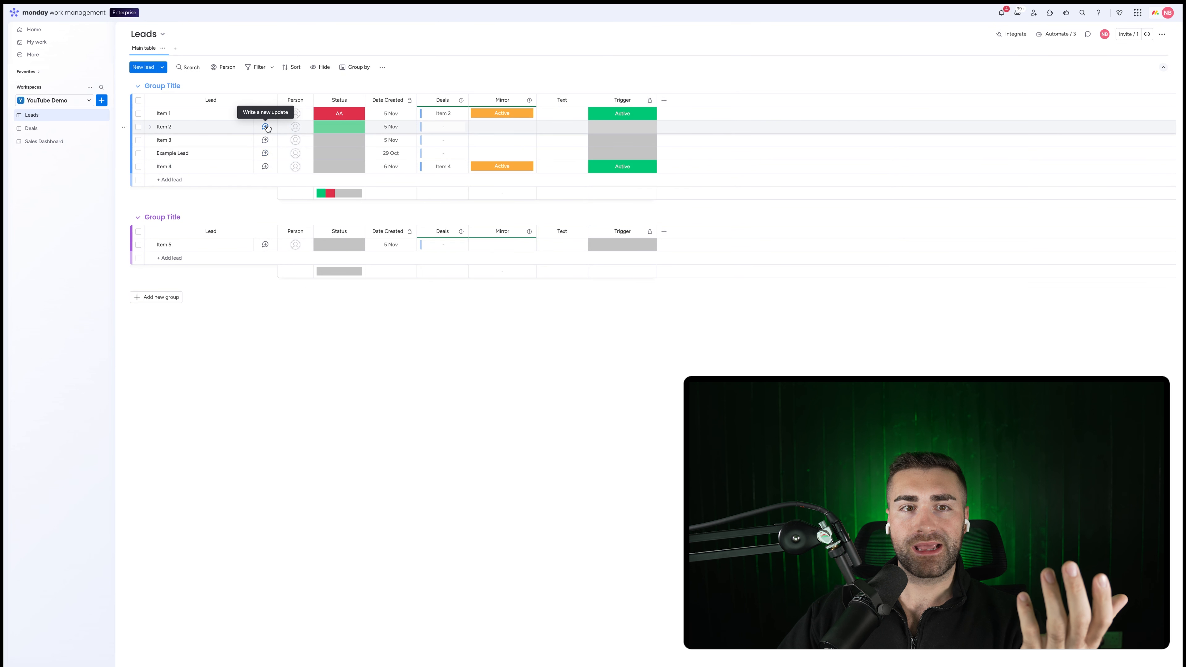
click(266, 127)
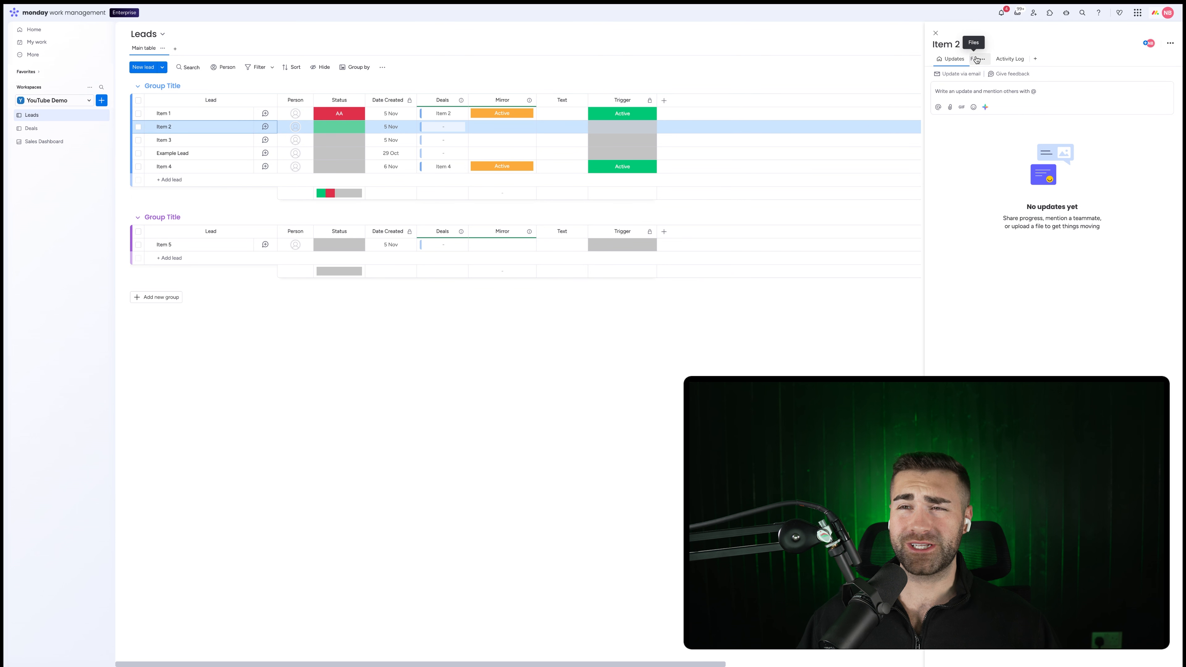
click(935, 33)
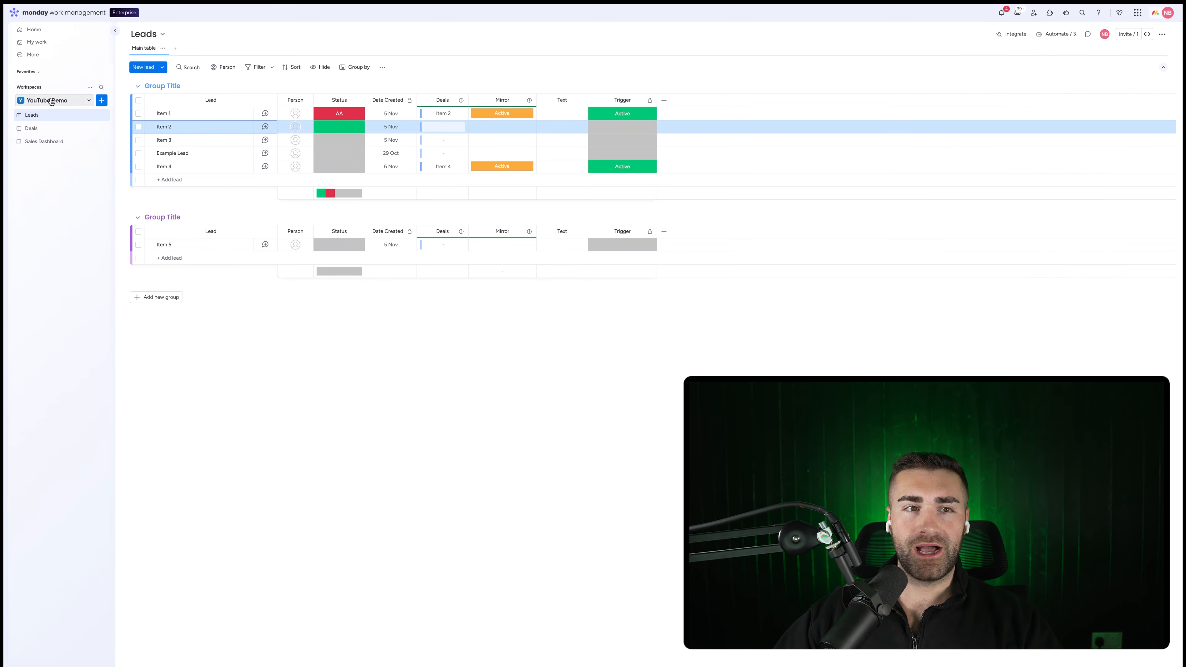
- Return to the Deals board in the YouTube Demo Sales CRM workspace
click(66, 101)
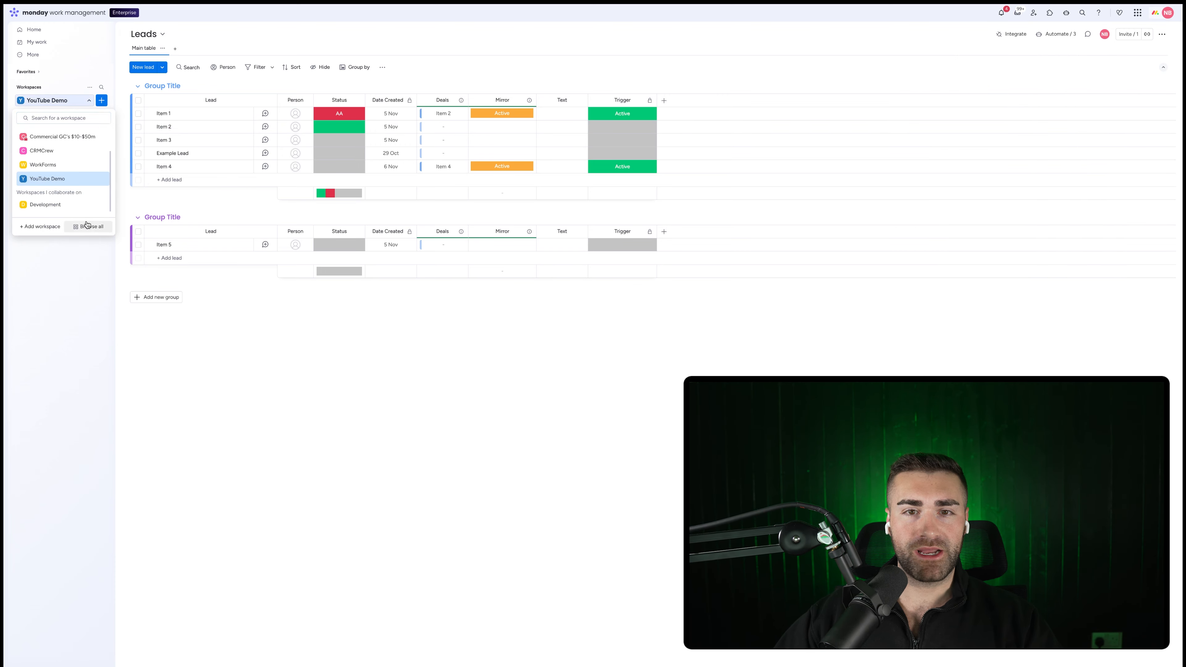
click(125, 244)
click(79, 103)
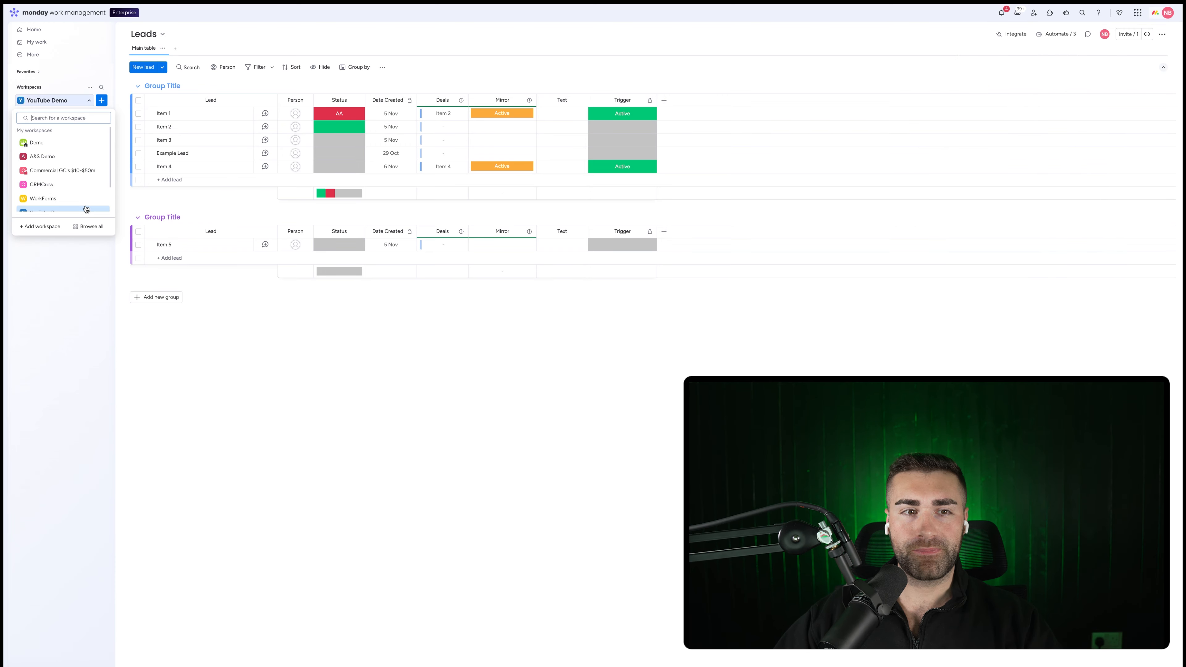
click(88, 227)
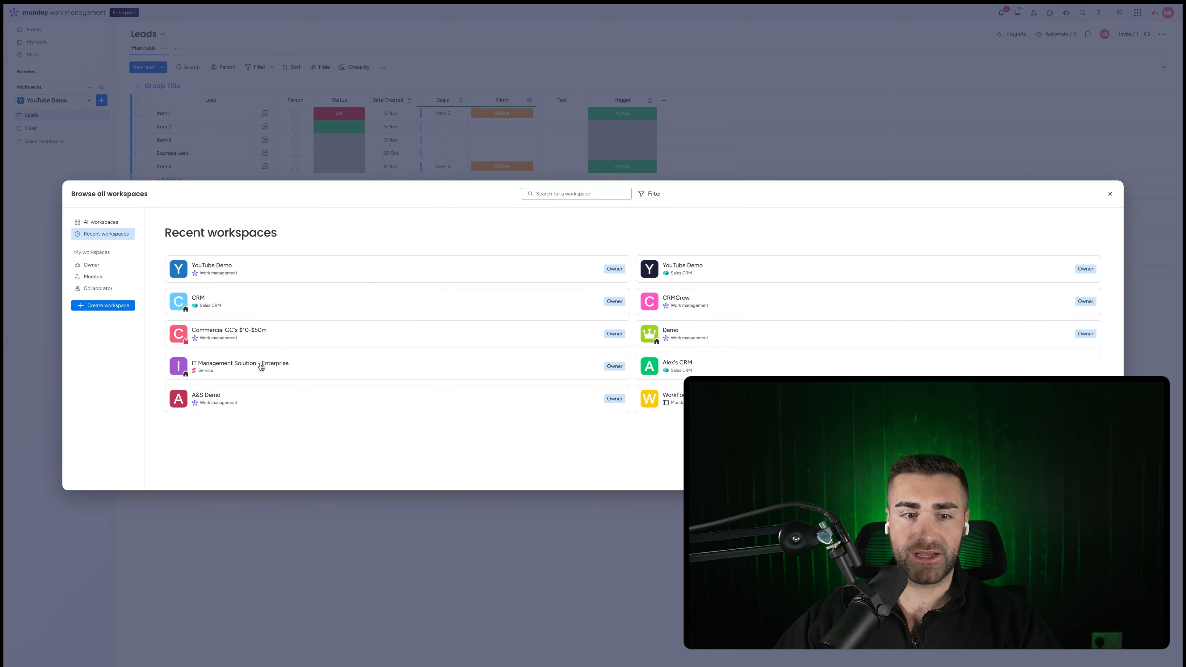
click(689, 274)
click(73, 129)
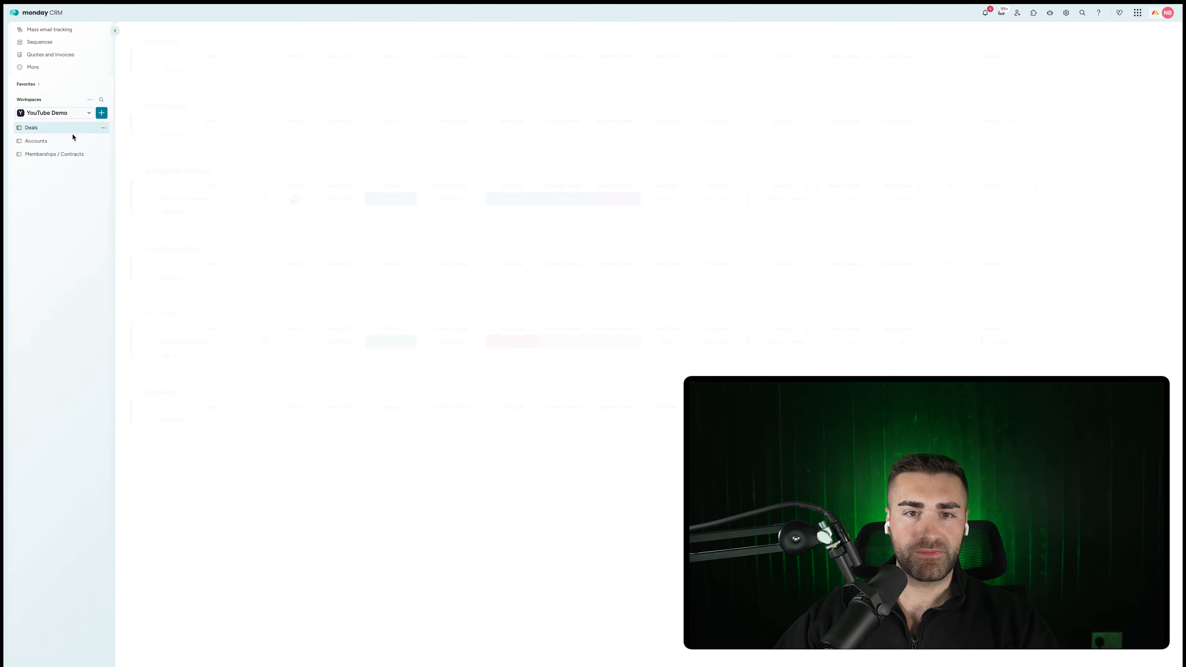